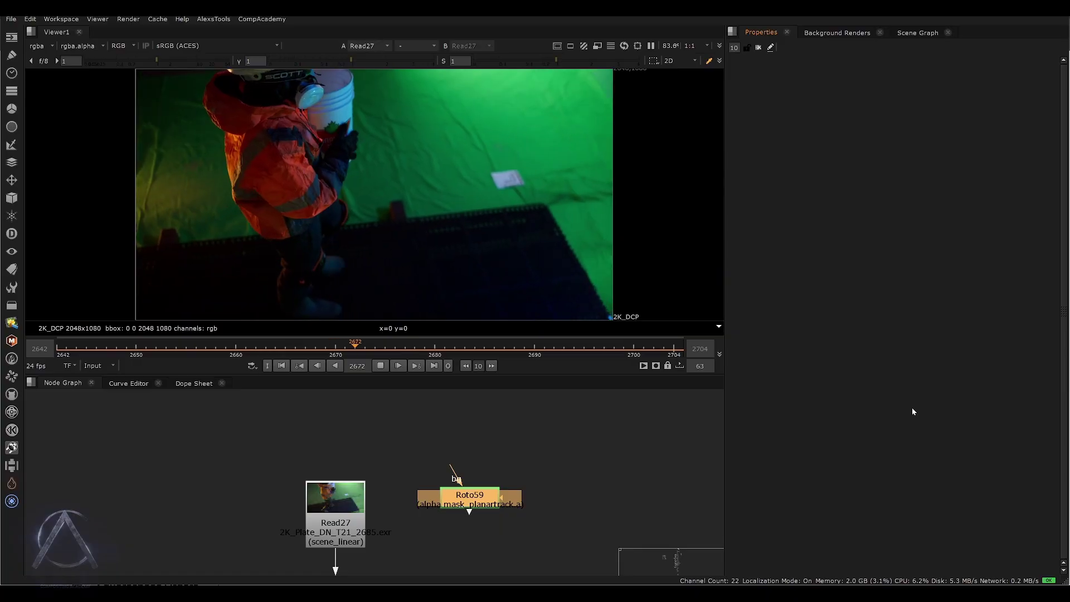
- Open the Roto59 node's properties and review its roto output and planar tracking settings
left_click_drag(482, 488, 462, 450)
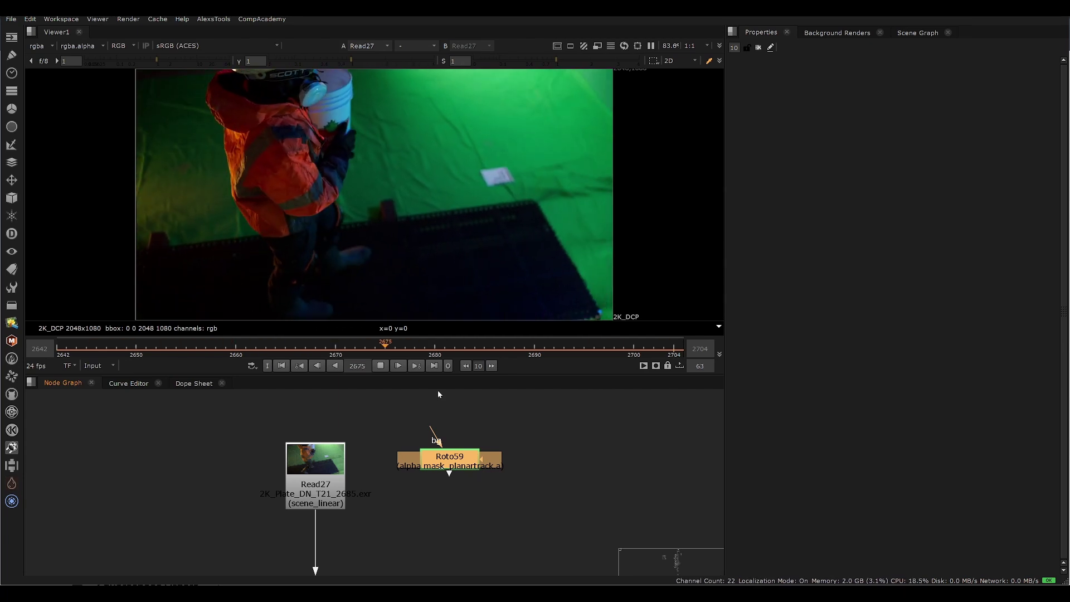
left_click_drag(465, 455, 470, 487)
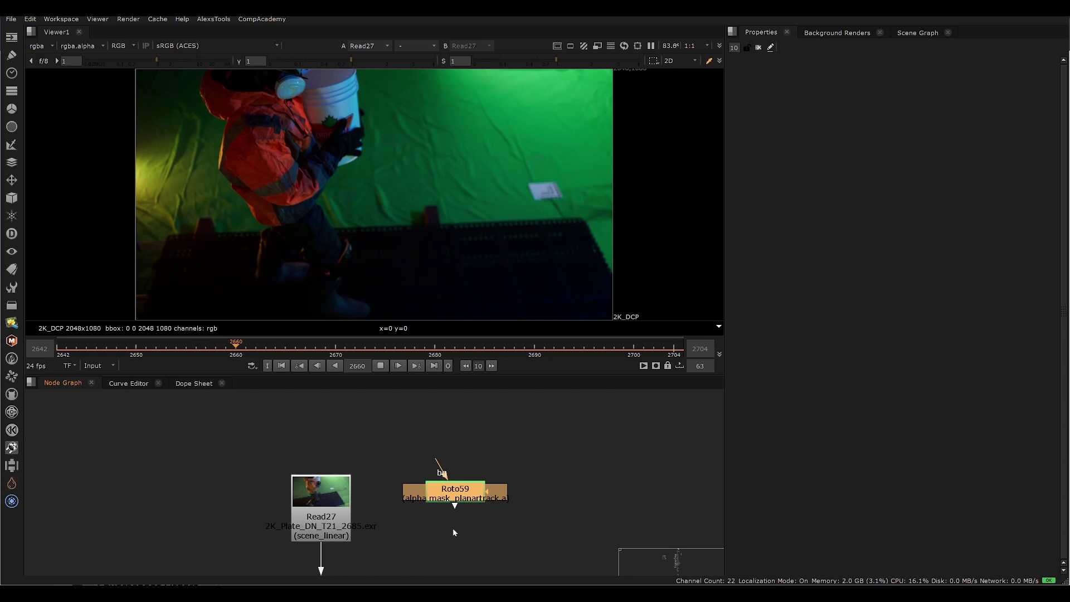
left_click_drag(453, 527, 440, 483)
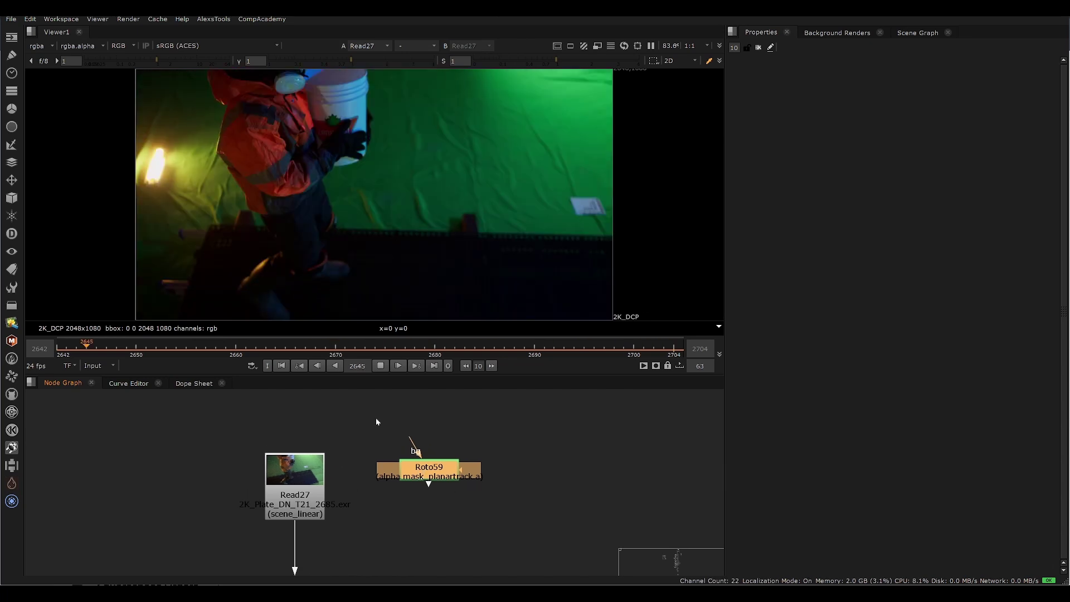
double_click(457, 471)
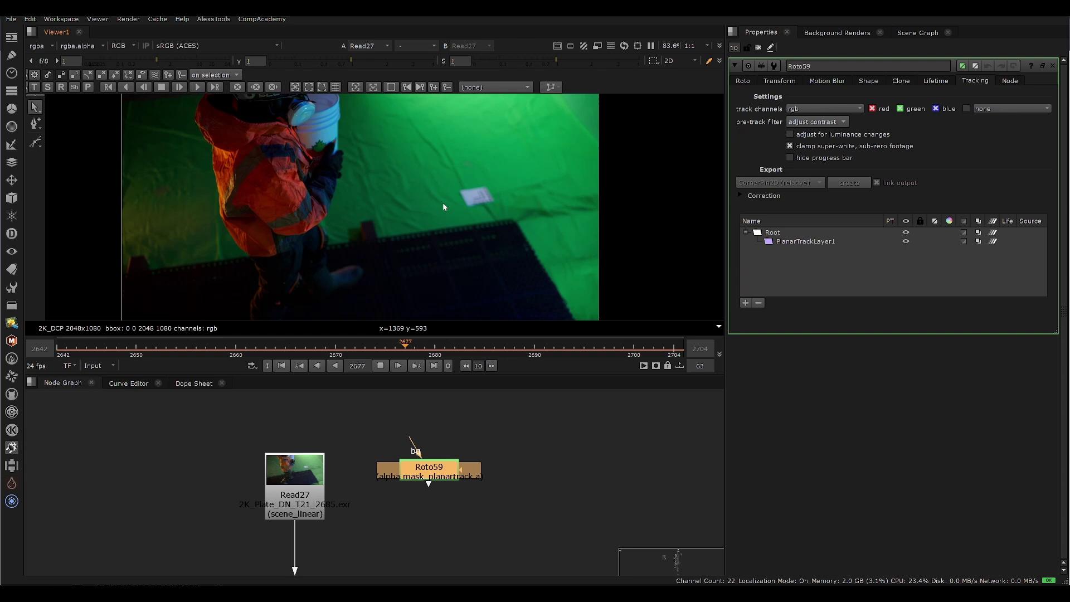
left_click(759, 81)
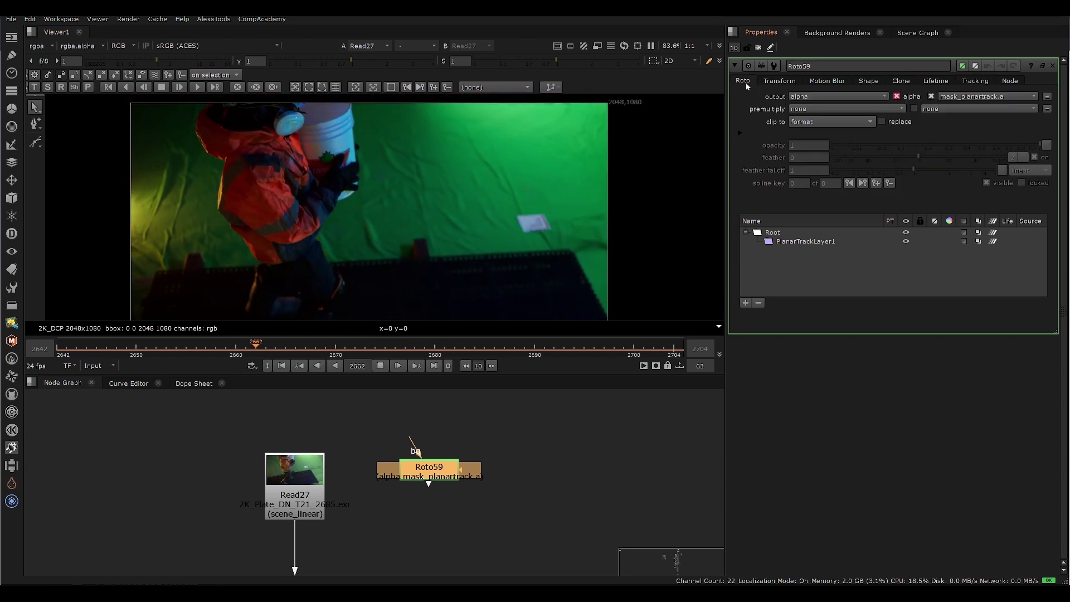
left_click(975, 81)
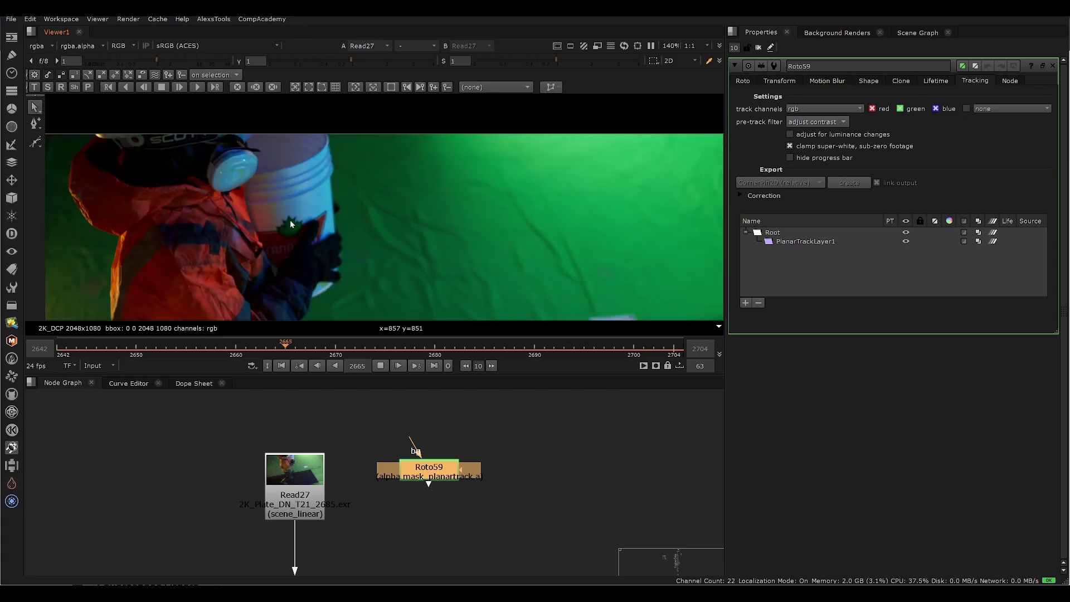
- Follow the Read27 plate's connection down to the Freq Seperation backdrop and examine the nodes inside and below it
scroll(416, 285, "down", 3)
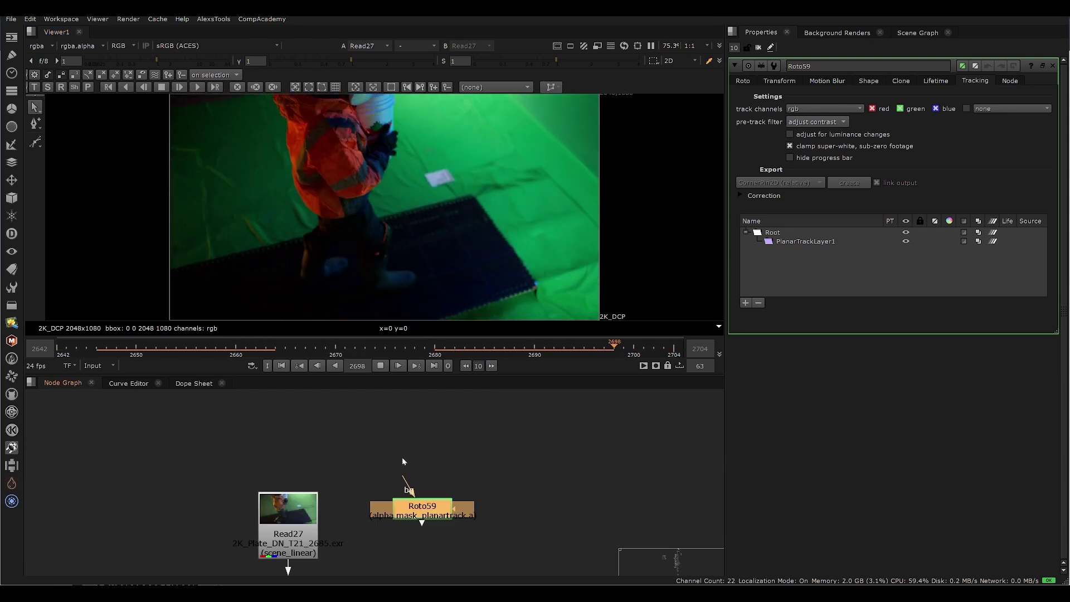
scroll(385, 452, "down", 2)
left_click_drag(331, 502, 304, 527)
scroll(341, 481, "down", 2)
mouse_move(358, 474)
left_mouse_down()
mouse_move(348, 423)
mouse_move(381, 400)
mouse_move(377, 474)
mouse_move(345, 508)
mouse_move(381, 414)
mouse_move(340, 459)
mouse_move(350, 417)
mouse_move(393, 429)
mouse_move(372, 479)
left_mouse_up()
left_click(336, 475)
left_click(368, 467)
scroll(351, 419, "up", 3)
left_click(360, 489)
scroll(377, 466, "down", 2)
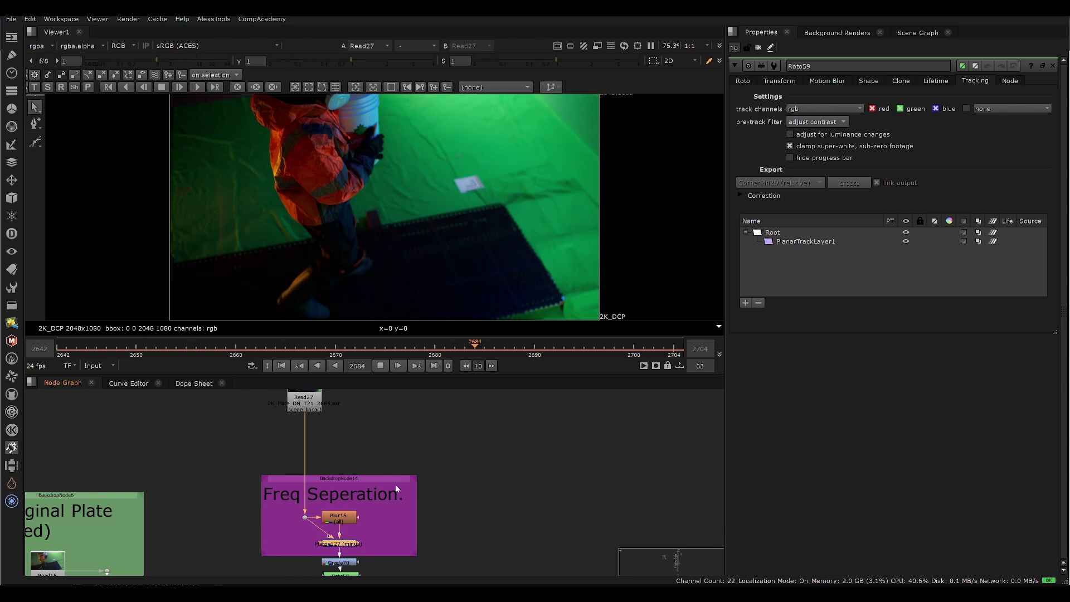
left_click_drag(386, 146, 368, 186)
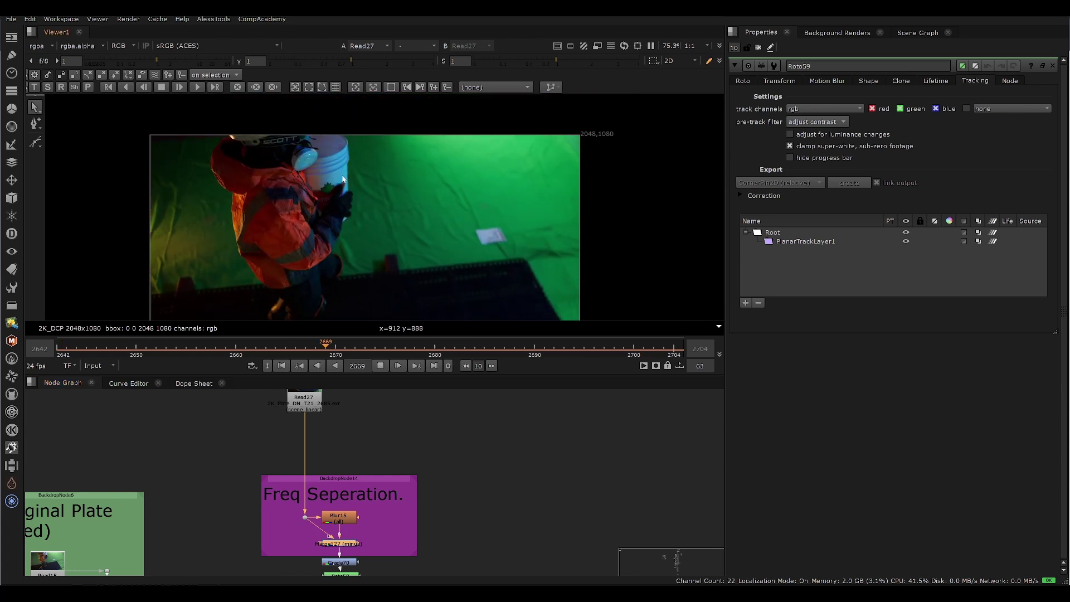
left_click_drag(372, 488, 372, 434)
left_click(433, 433)
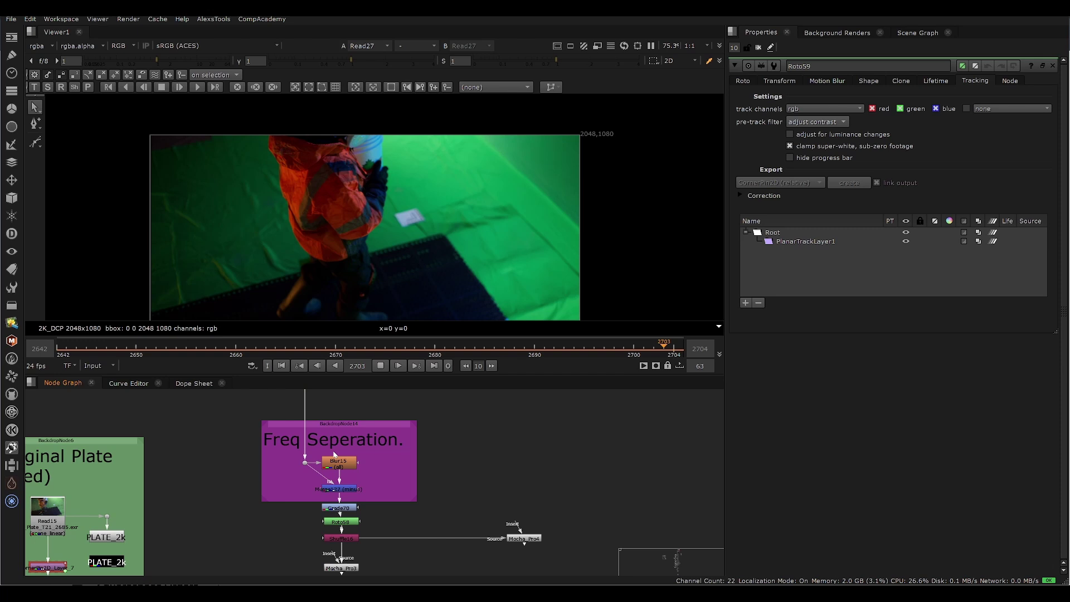
left_click_drag(382, 434, 360, 447)
left_click(366, 485)
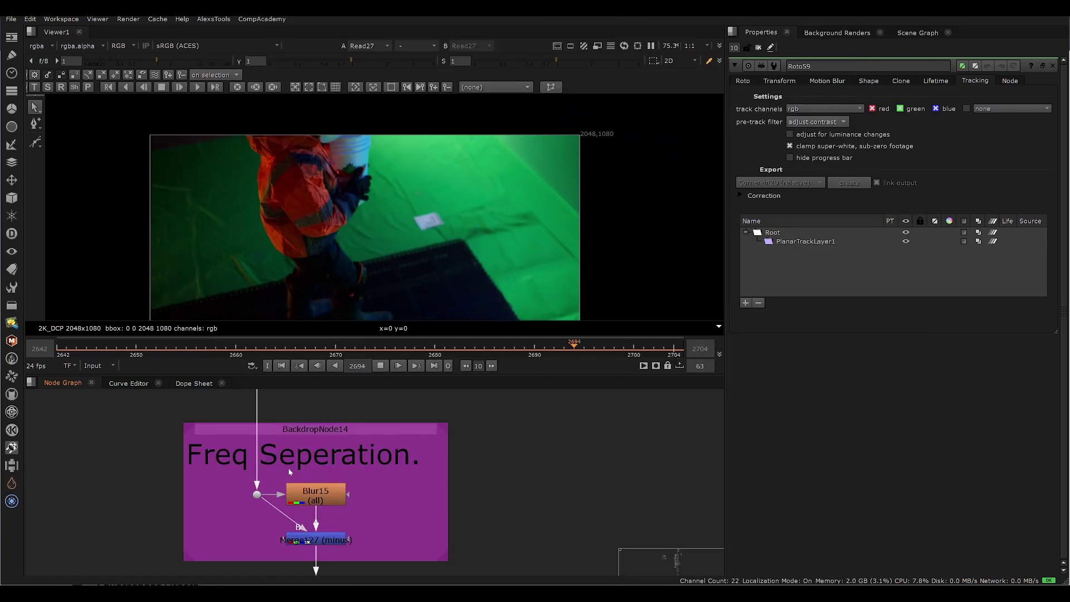
- View the incoming plate at the dot, the Blur15 result and the Merge127 (minus) result in turn
left_click(257, 495)
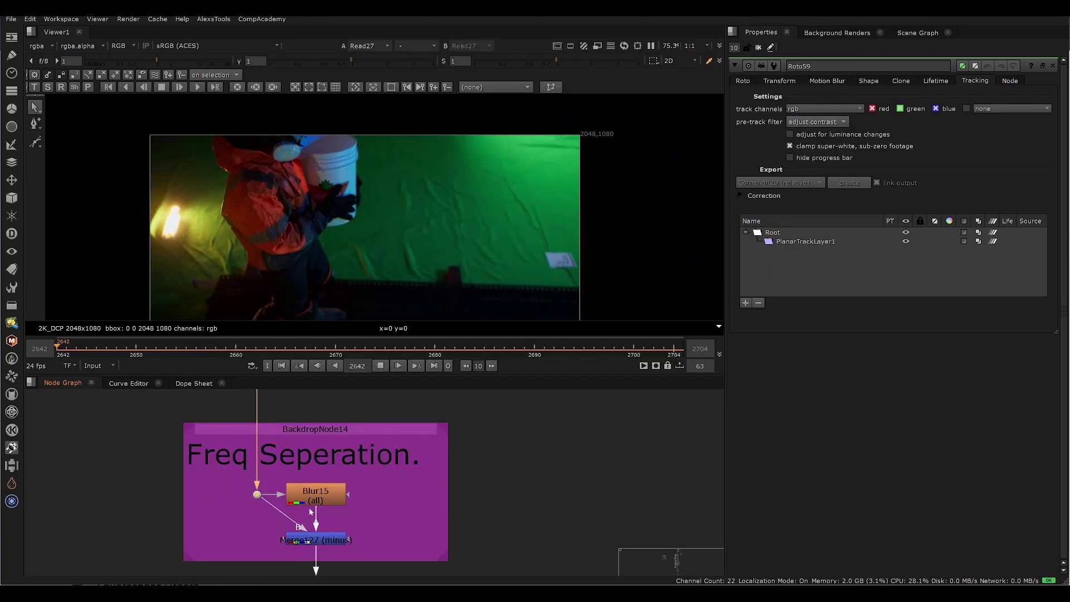
scroll(273, 495, "up", 3)
key("1")
left_click(390, 478)
key("1")
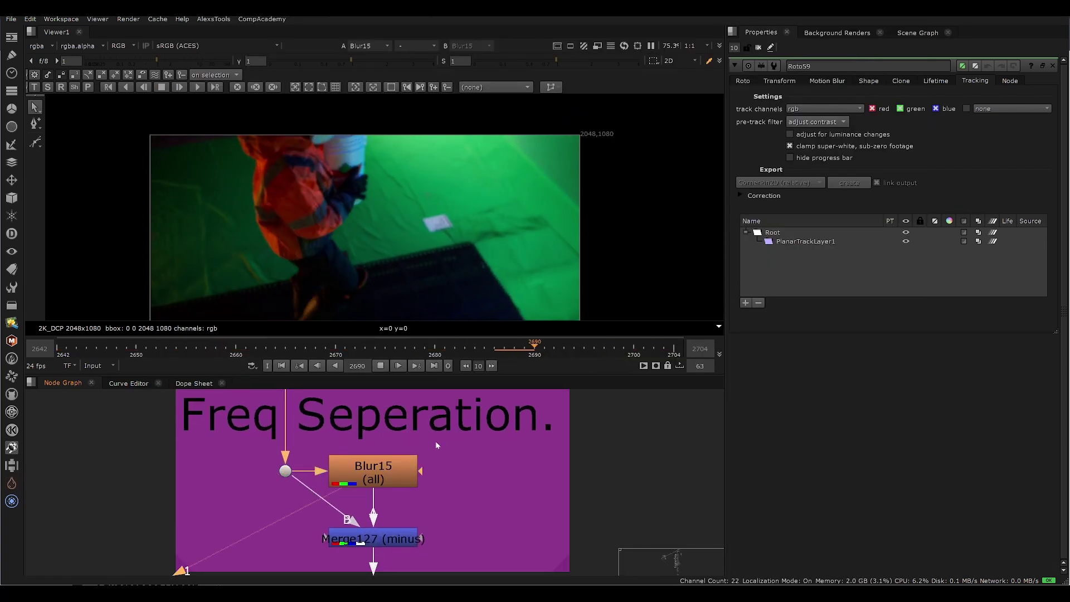
left_click(404, 541)
key("1")
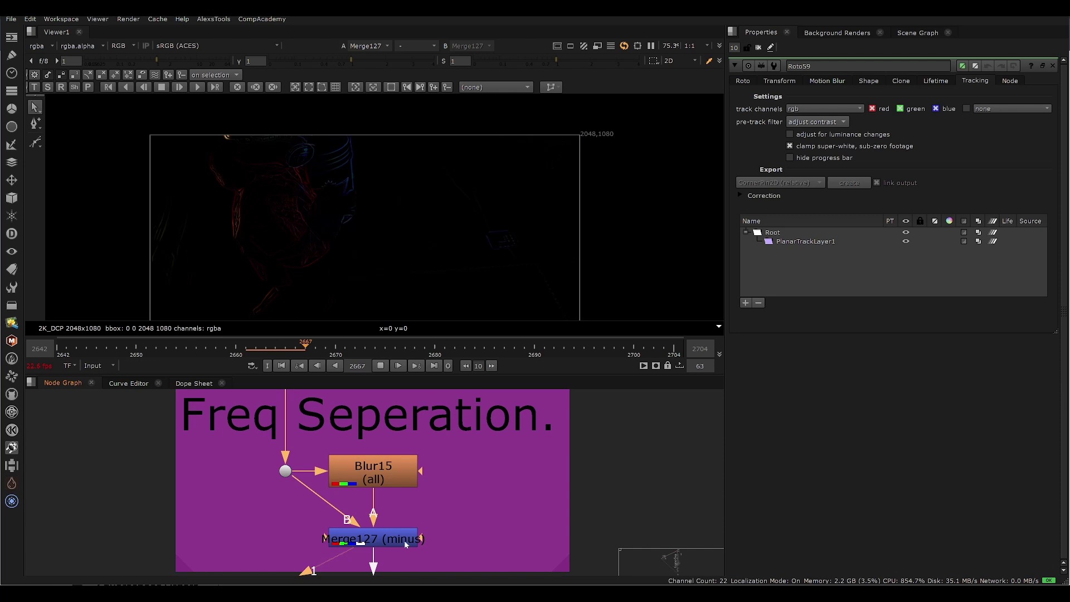
- View the Grade70 output and inspect the bucket's maple leaf logo in close-up
scroll(349, 450, "down", 1)
left_click_drag(409, 554, 364, 453)
left_click(353, 506)
key("1")
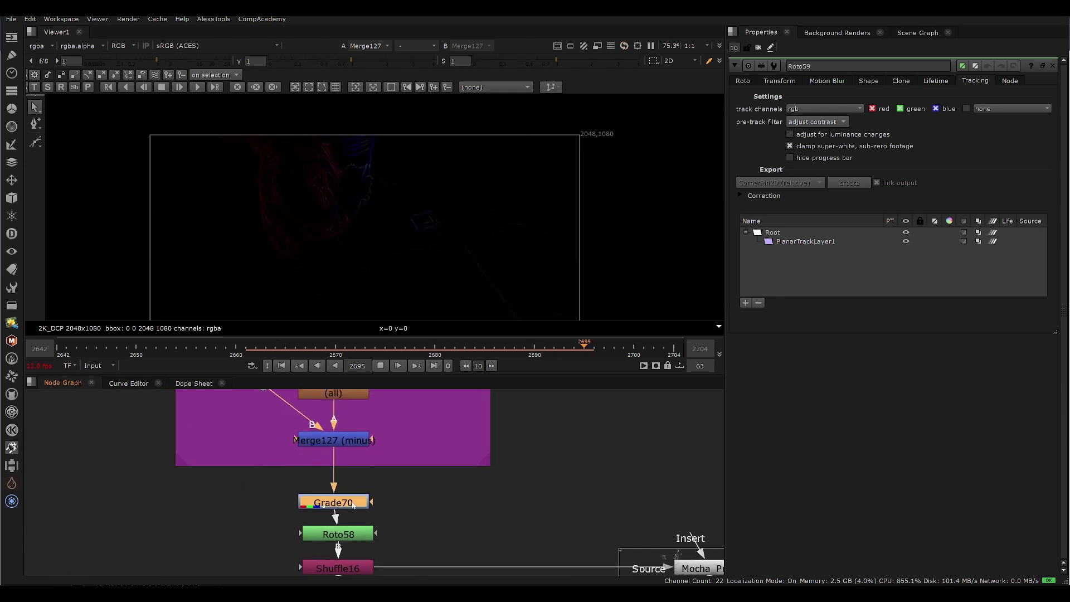
scroll(435, 226, "up", 4)
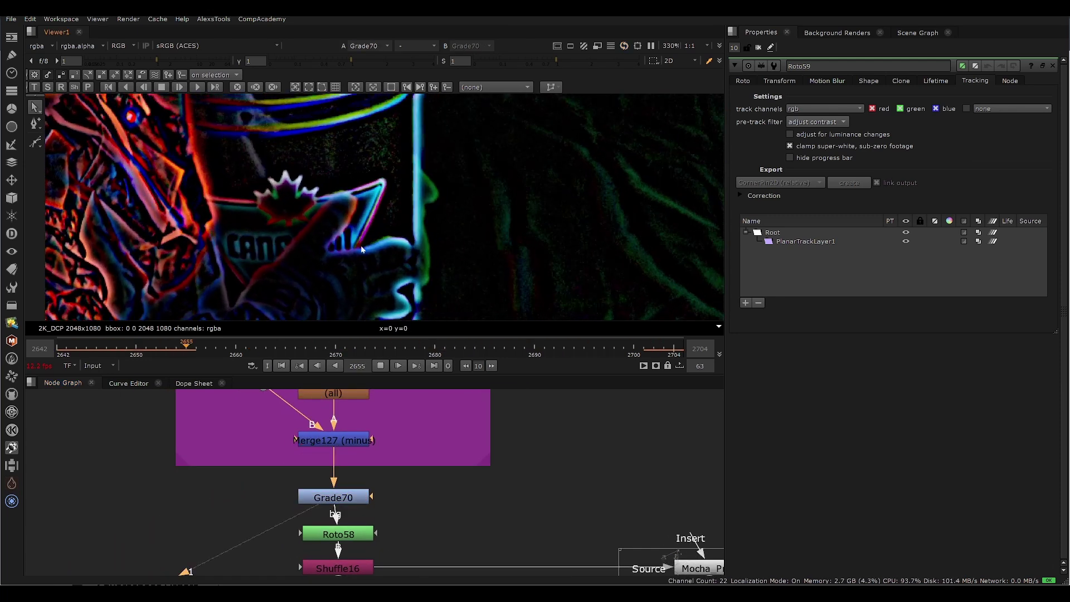
scroll(359, 192, "up", 6)
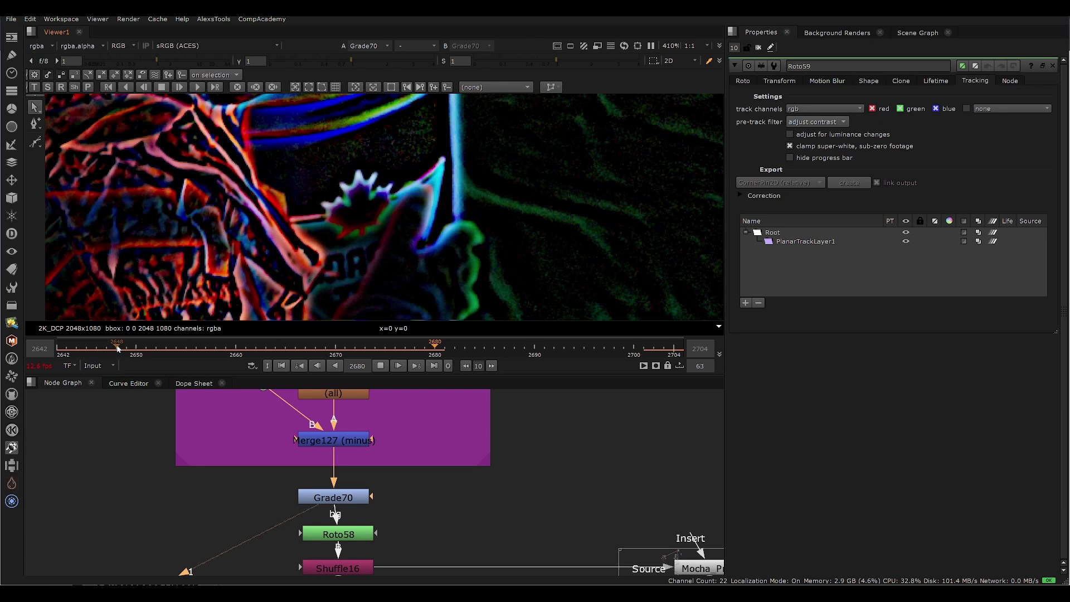
- Play and stop the Grade70 result in both directions, examining the edge detail around the leaf logo on the bucket
key("k")
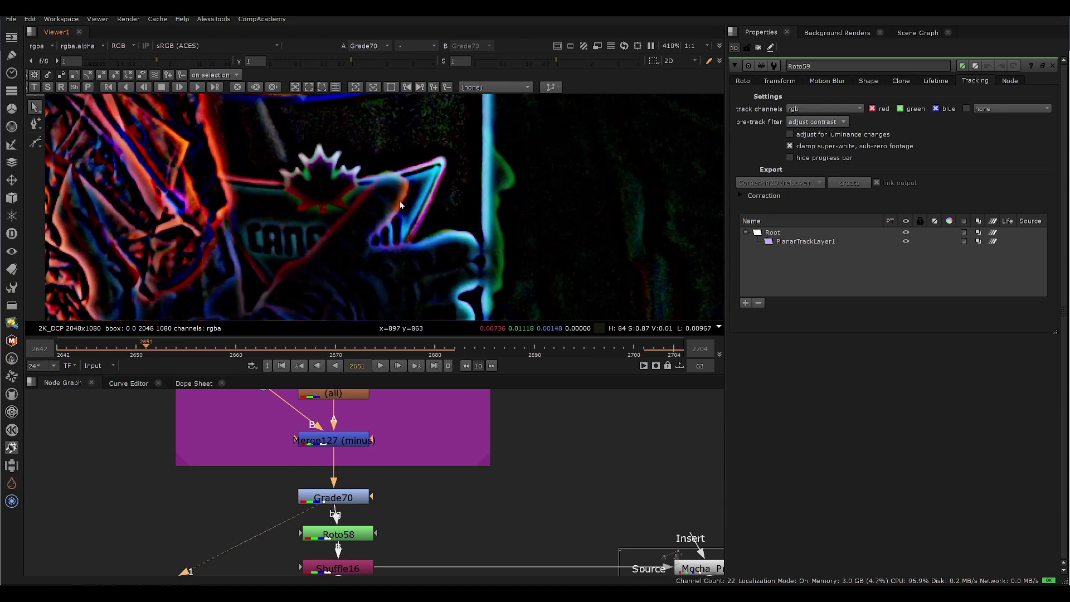
left_click(383, 365)
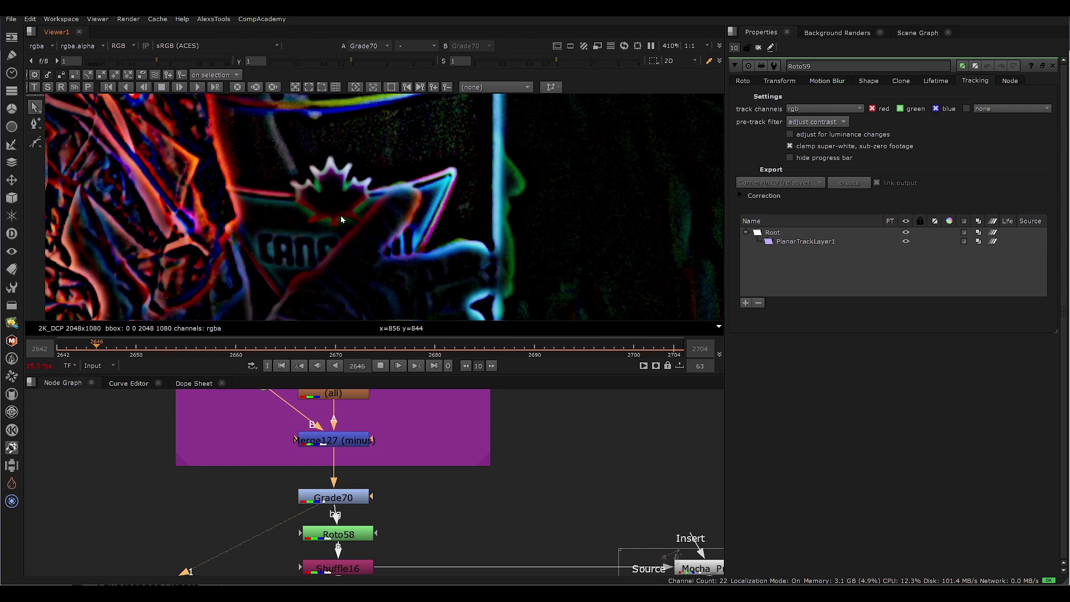
key("k")
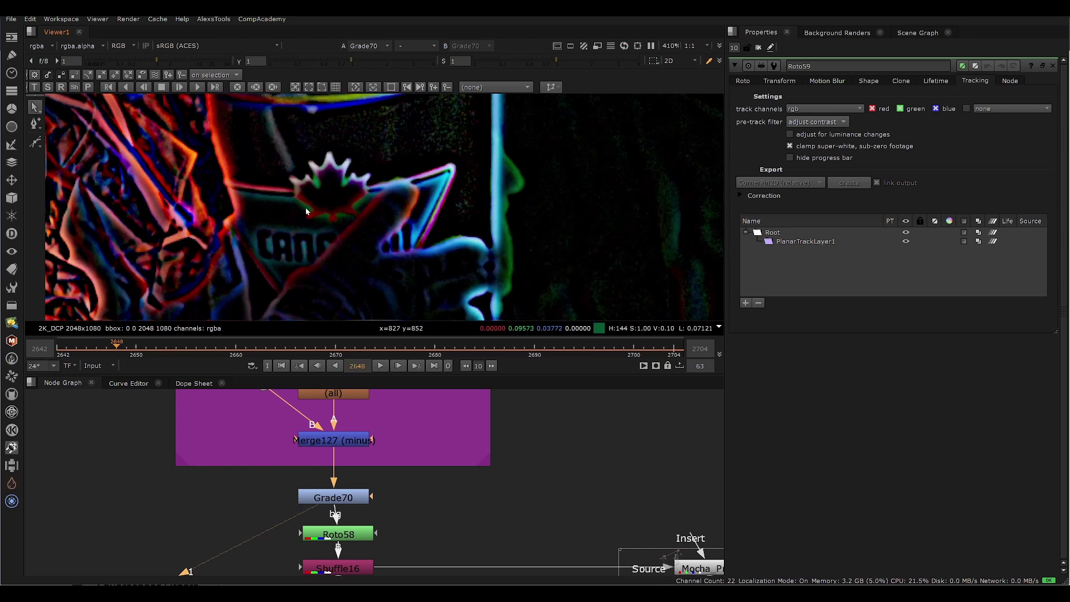
key("l")
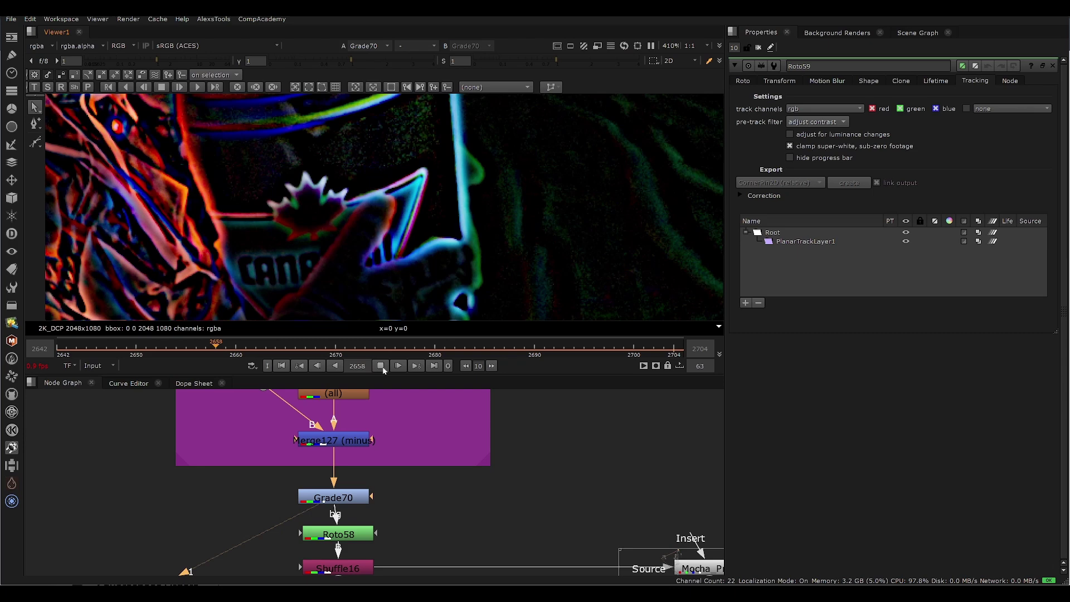
scroll(320, 240, "down", 2)
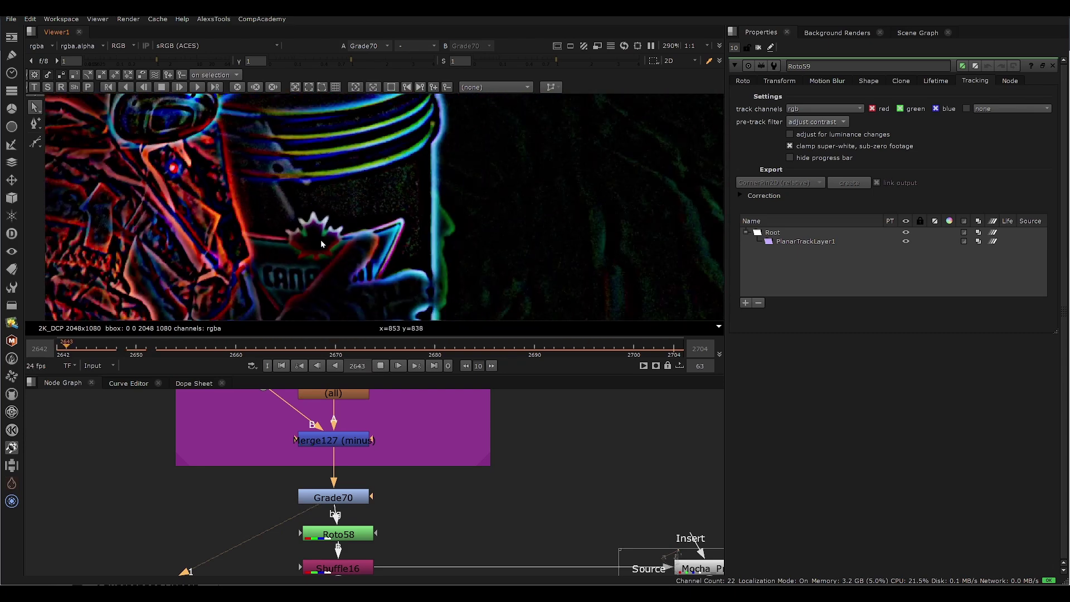
scroll(316, 259, "up", 2)
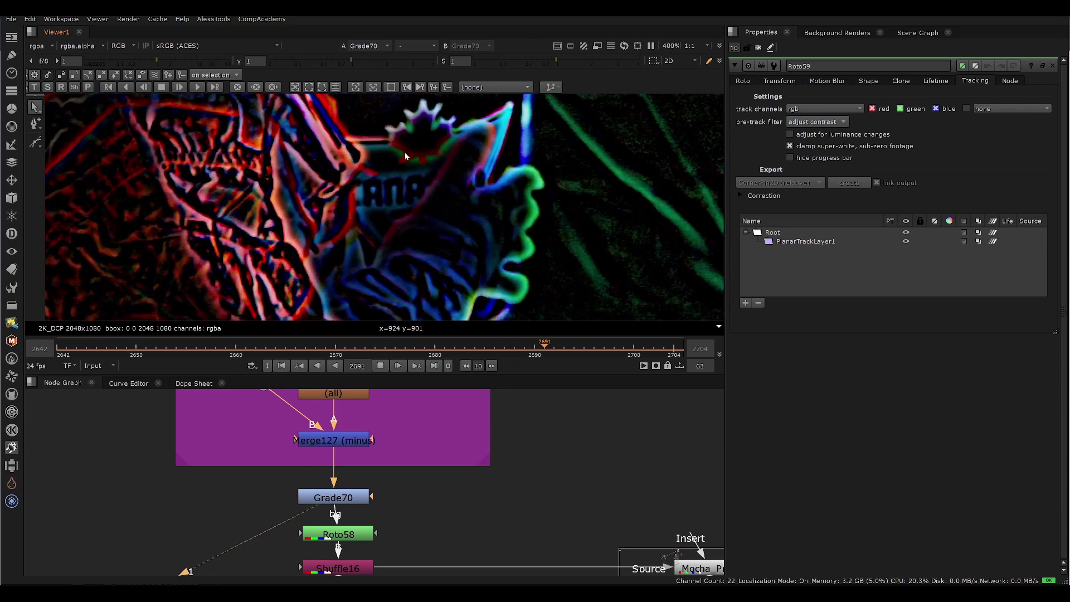
key("k")
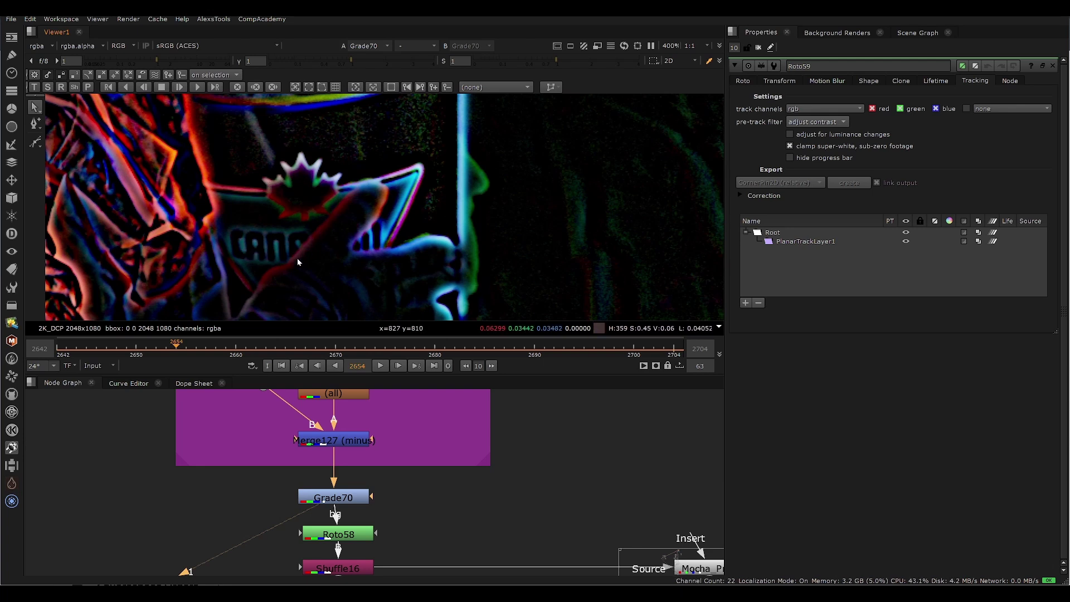
scroll(323, 258, "down", 2)
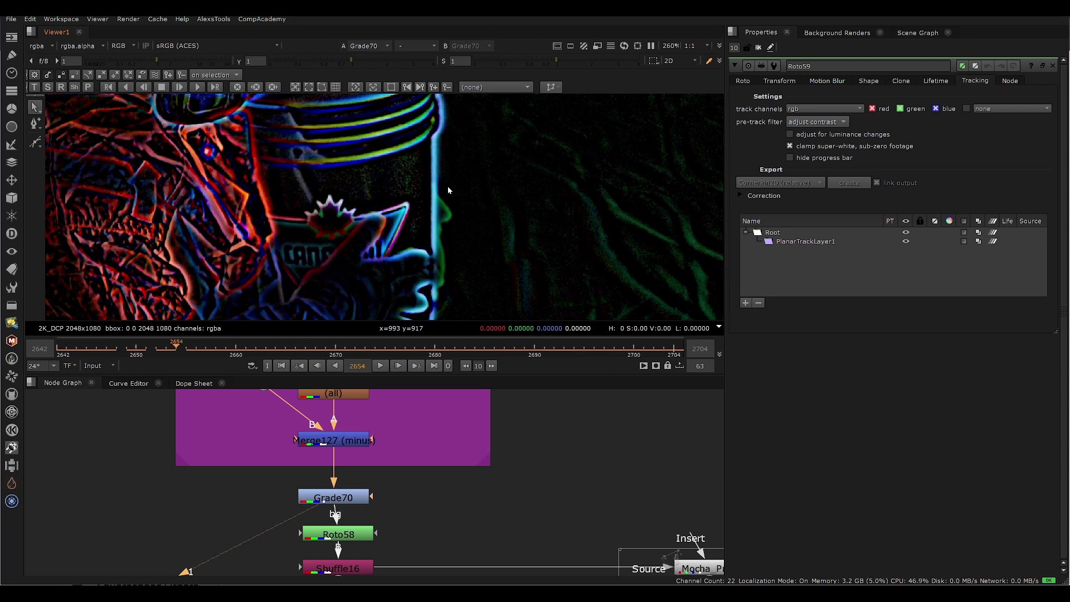
scroll(452, 202, "up", 3)
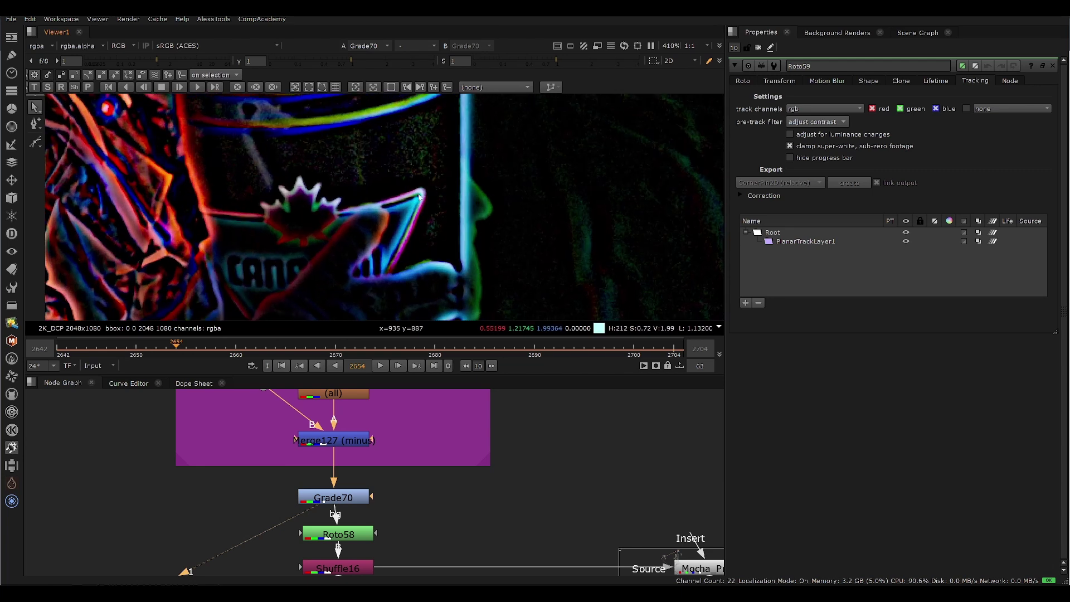
left_click_drag(449, 221, 493, 173)
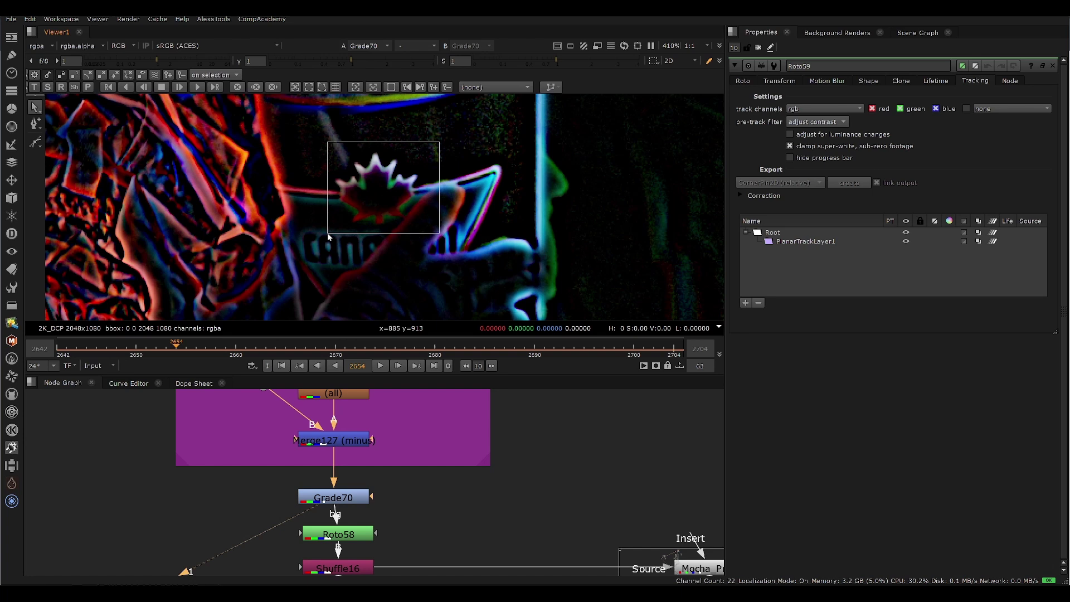
- Review the whole frequency separation chain in an enlarged node graph, and view the Grade70 node's output
scroll(362, 175, "down", 3)
scroll(377, 197, "down", 3)
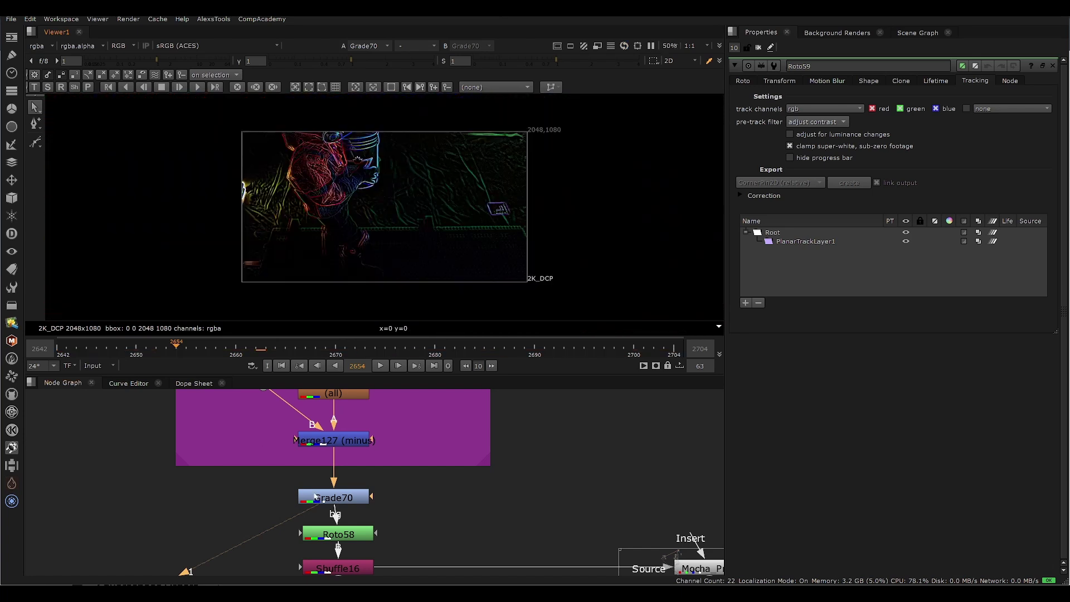
key("space")
left_click(379, 474)
left_click_drag(379, 474, 381, 391)
left_click(384, 448)
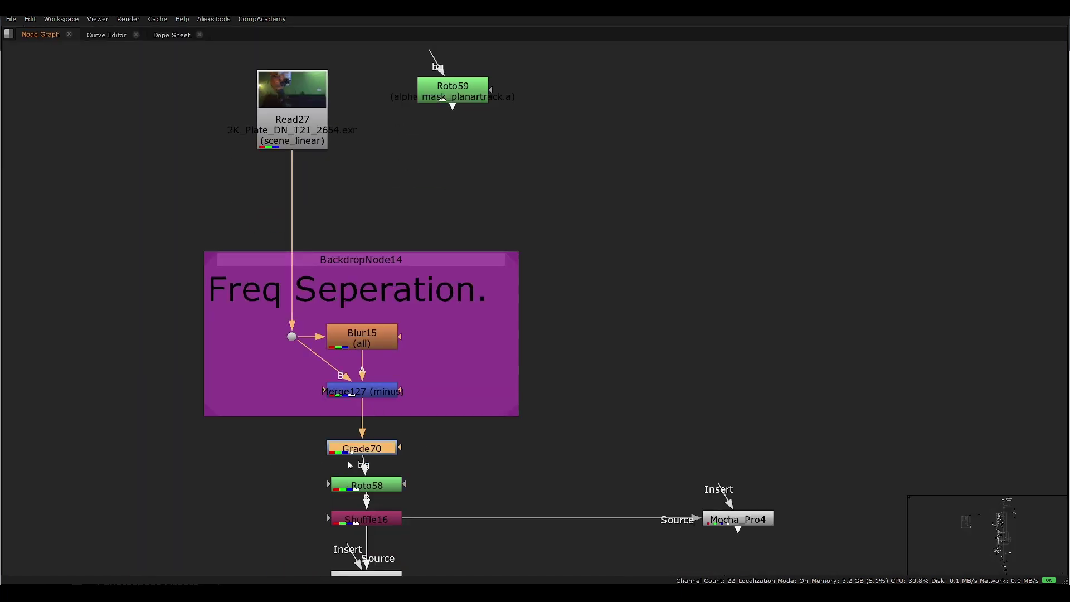
key("1")
key("space")
- Play the Grade70 result in close-up on the bucket to check the logo's detail over the early frames
scroll(368, 183, "up", 7)
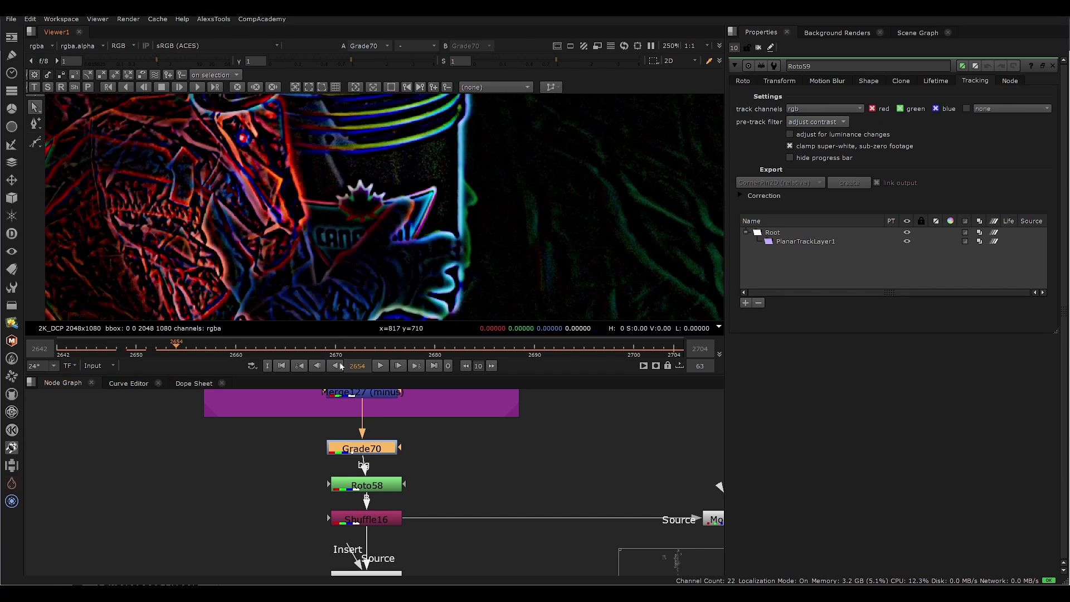
left_click(379, 366)
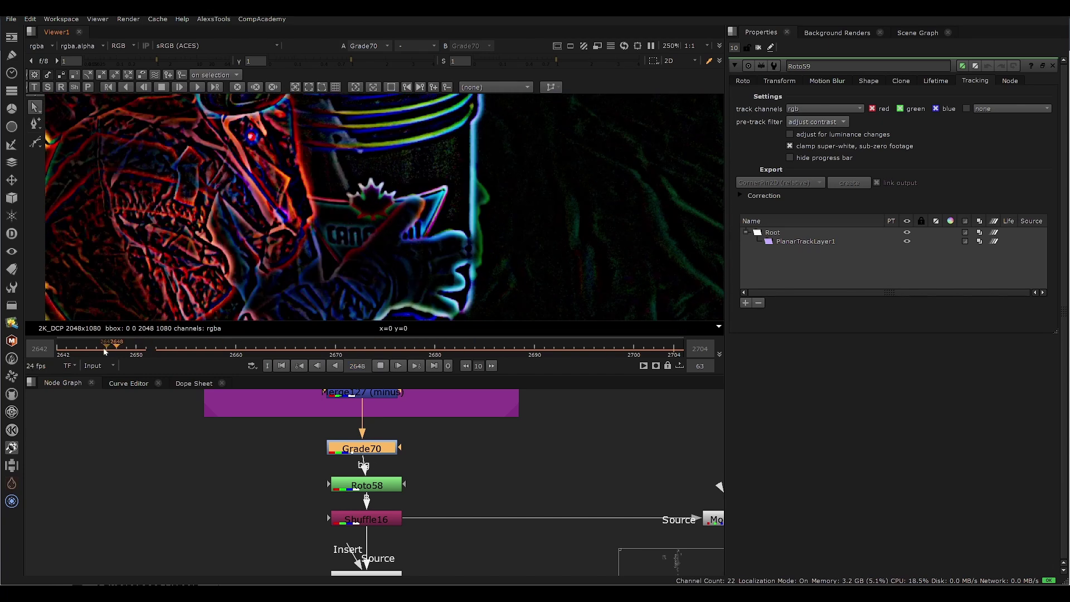
left_click_drag(93, 352, 101, 352)
key("l")
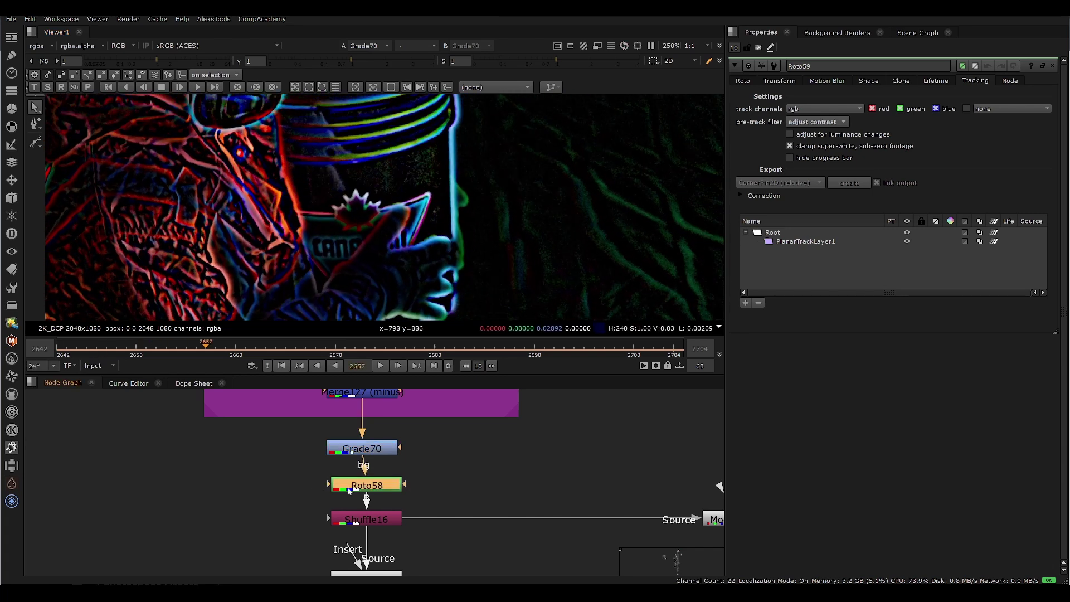
- Open the Roto58 node's properties and check its Bezier1 shape above the leaf logo across the shot
double_click(386, 484)
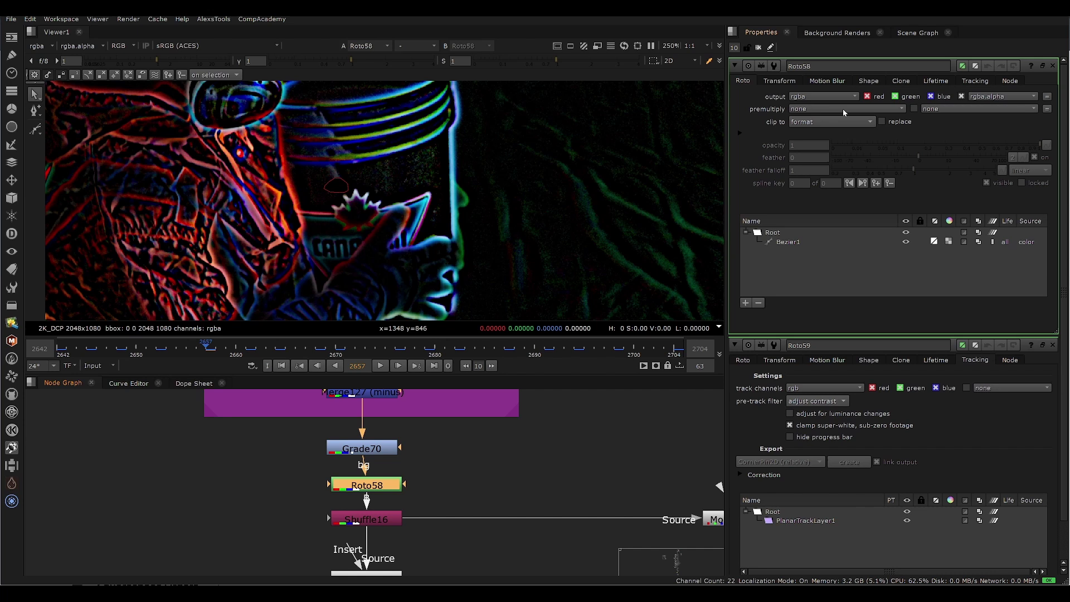
scroll(355, 213, "up", 3)
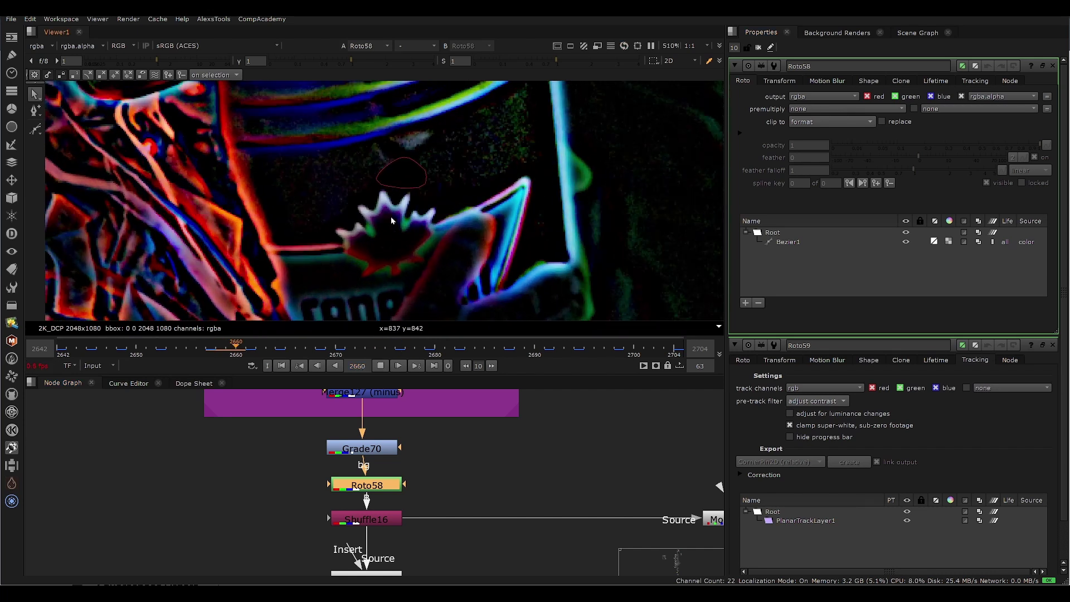
scroll(390, 216, "down", 2)
left_click(120, 345)
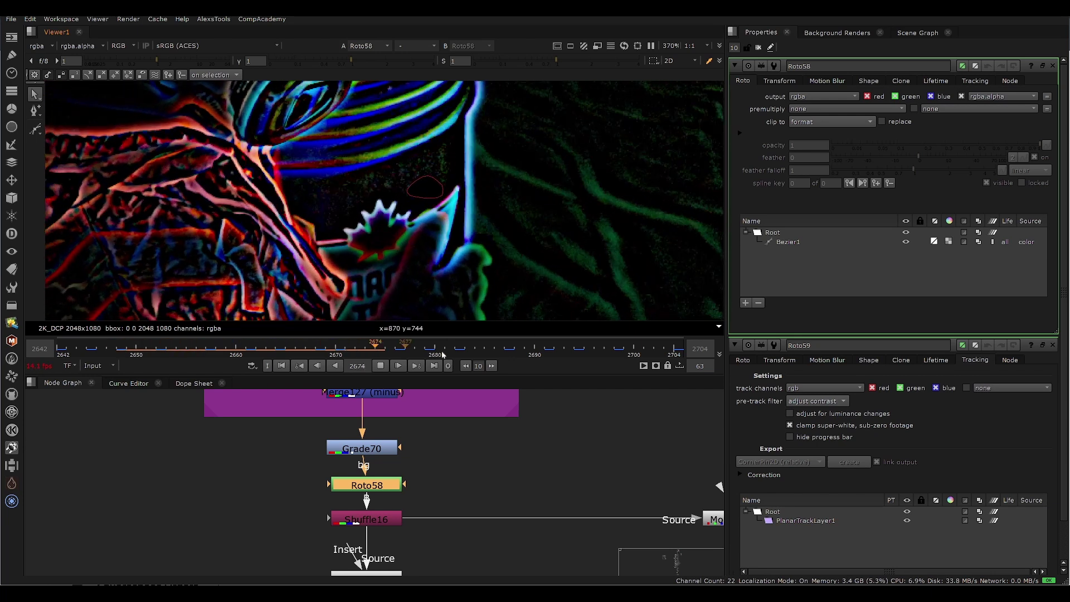
- Fit the whole frame in view, display the Shuffle16 node's output and open its channel routing settings
left_click(130, 348)
key("k")
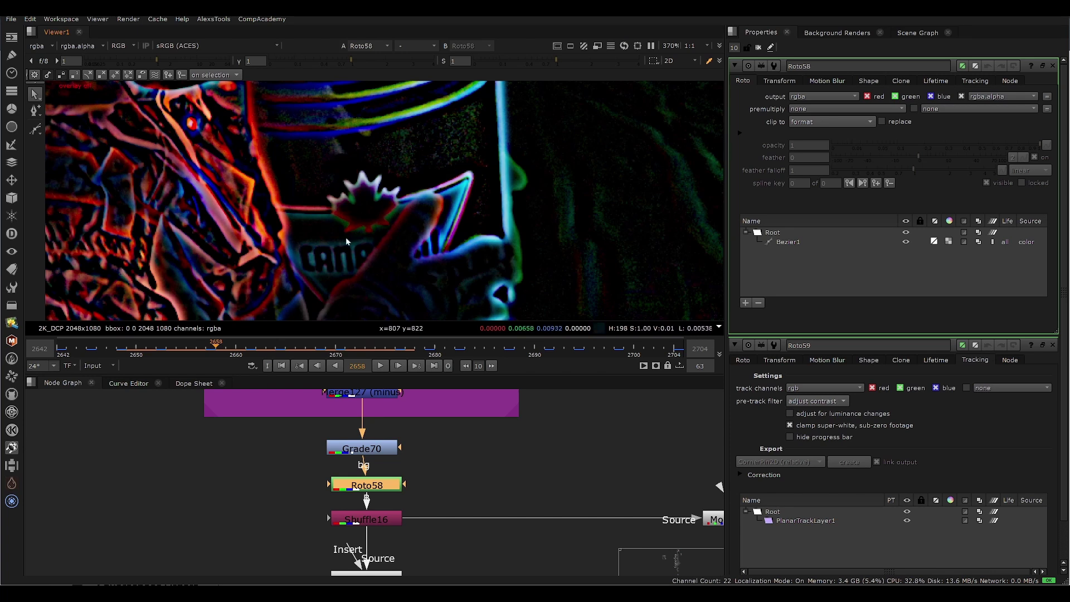
key("f")
key("space")
key("space")
left_click(341, 473)
key("1")
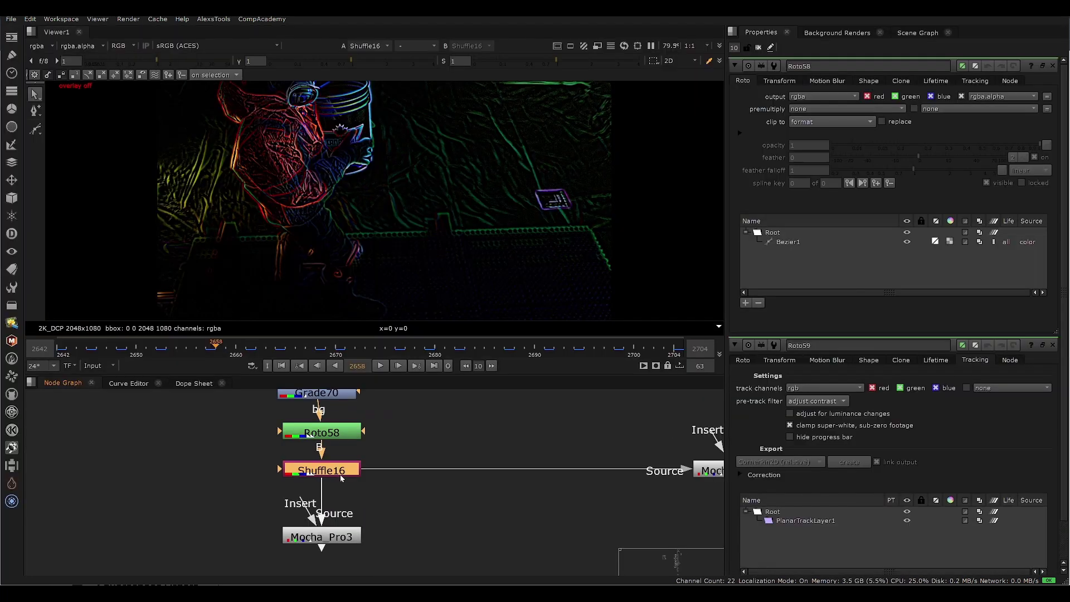
double_click(340, 474)
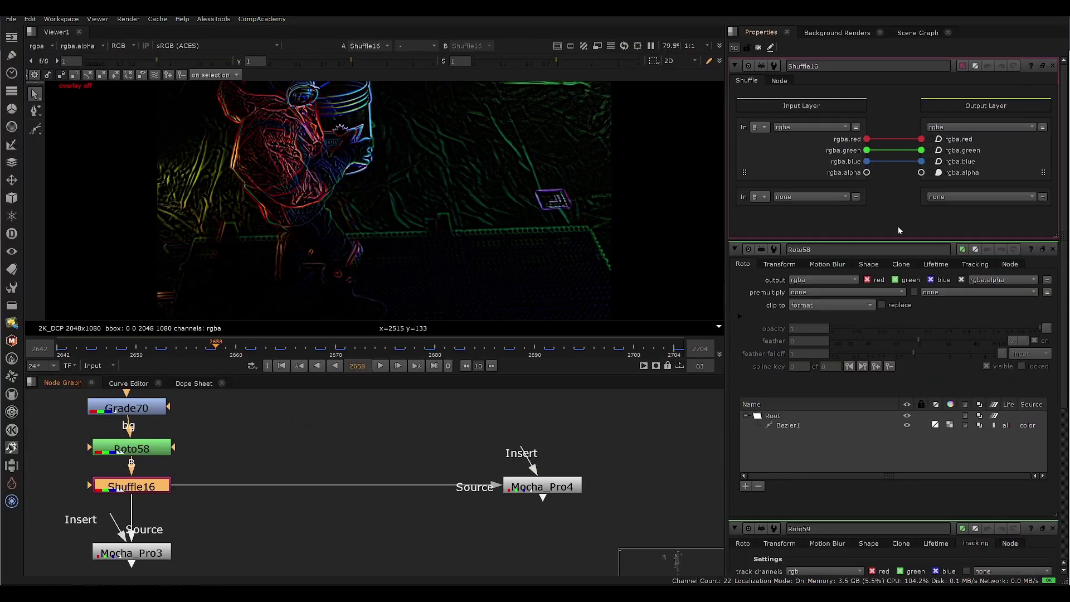
- Follow the Shuffle16 output to the Mocha_Pro4 node and close the Roto58 and Roto59 properties
left_click_drag(471, 454, 344, 477)
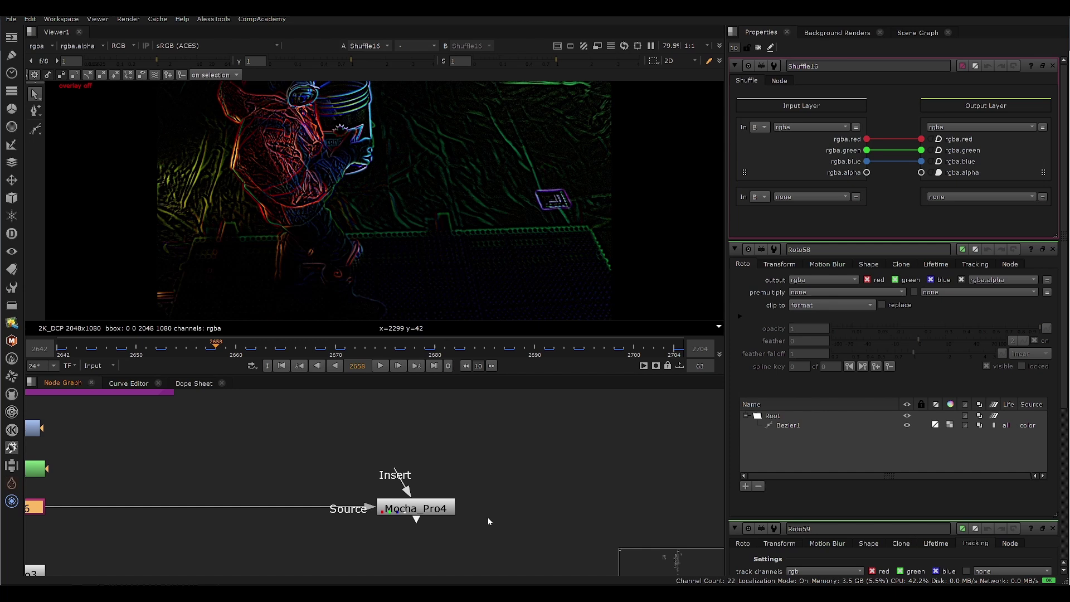
scroll(384, 458, "left", 5)
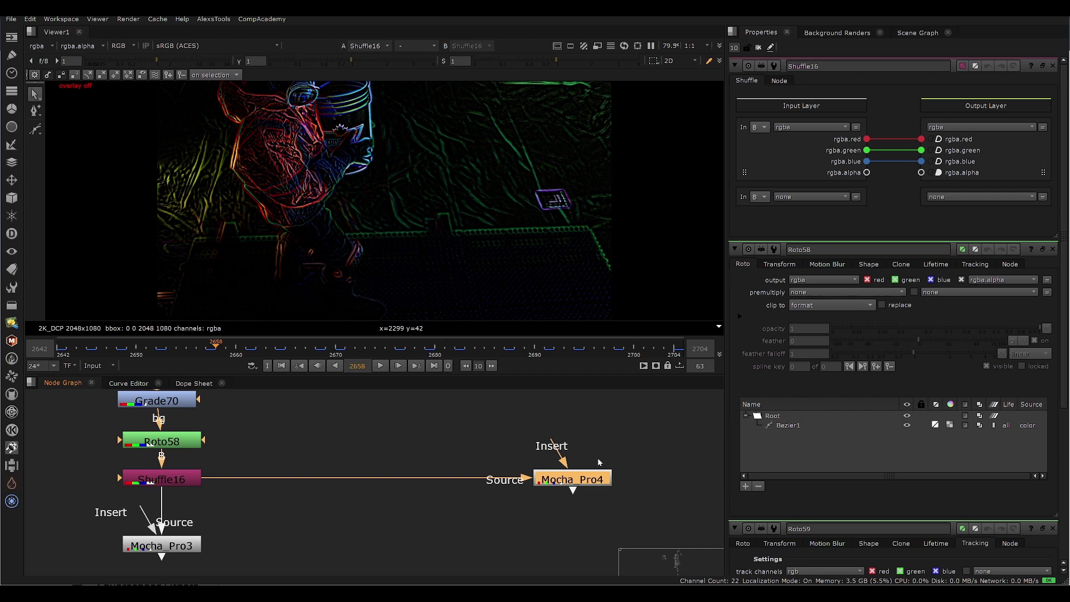
scroll(599, 462, "right", 5)
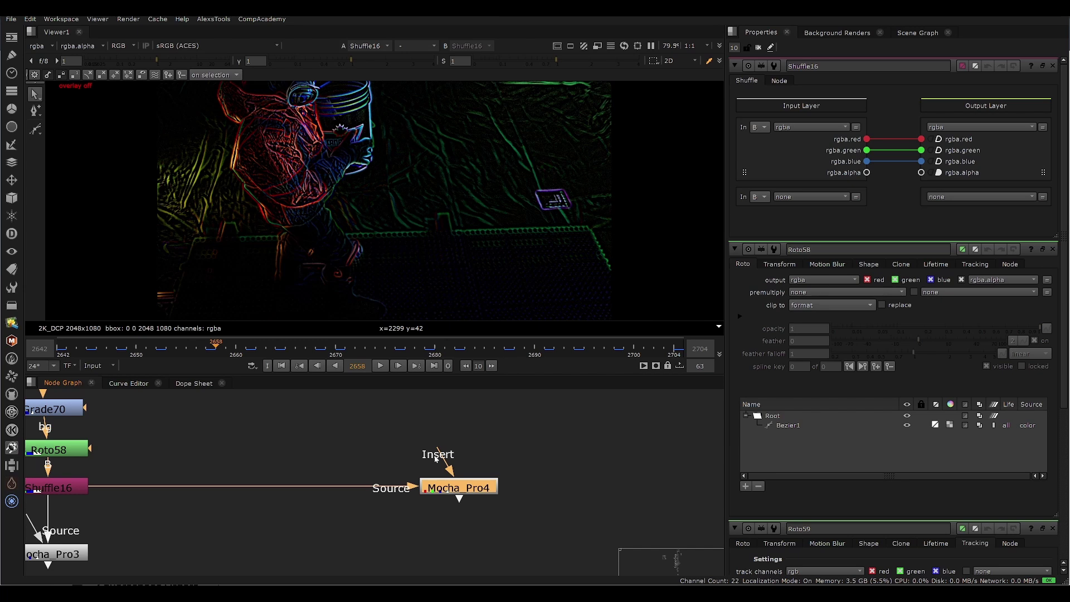
left_click_drag(568, 429, 514, 464)
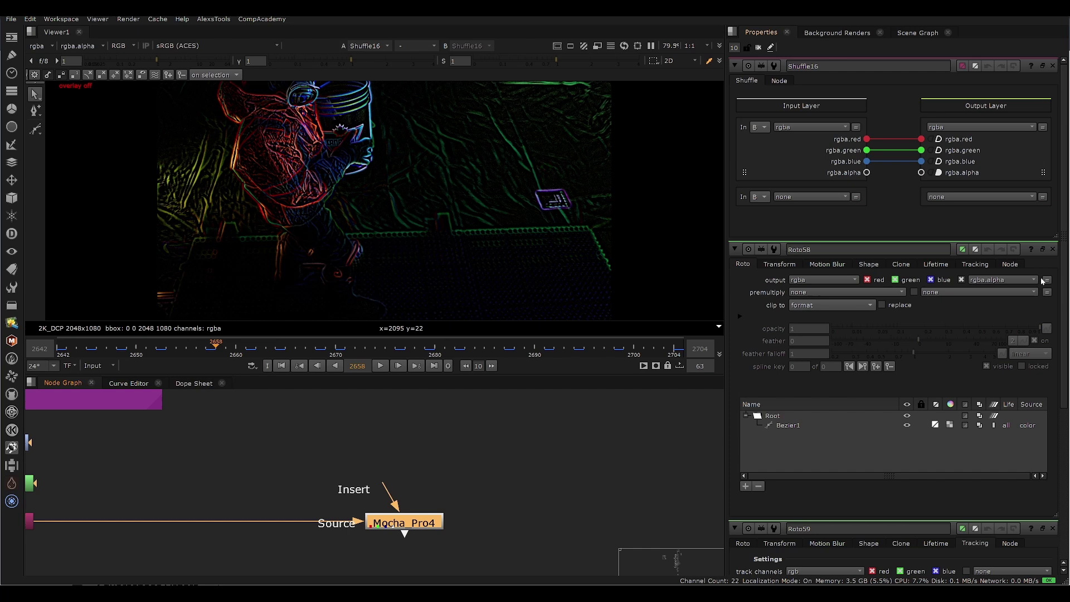
left_click(1052, 249)
left_click(1053, 249)
- View the Mocha_Pro4 node's output, open its properties and launch the Mocha interface
scroll(665, 426, "left", 8)
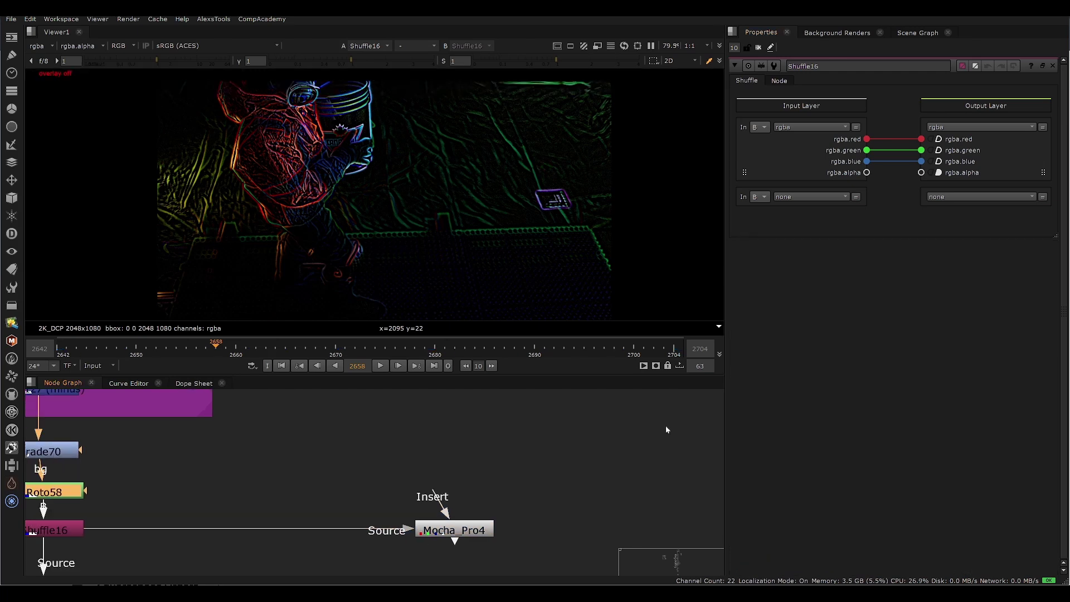
scroll(657, 455, "down", 2)
left_click_drag(528, 460, 469, 470)
left_click(513, 488)
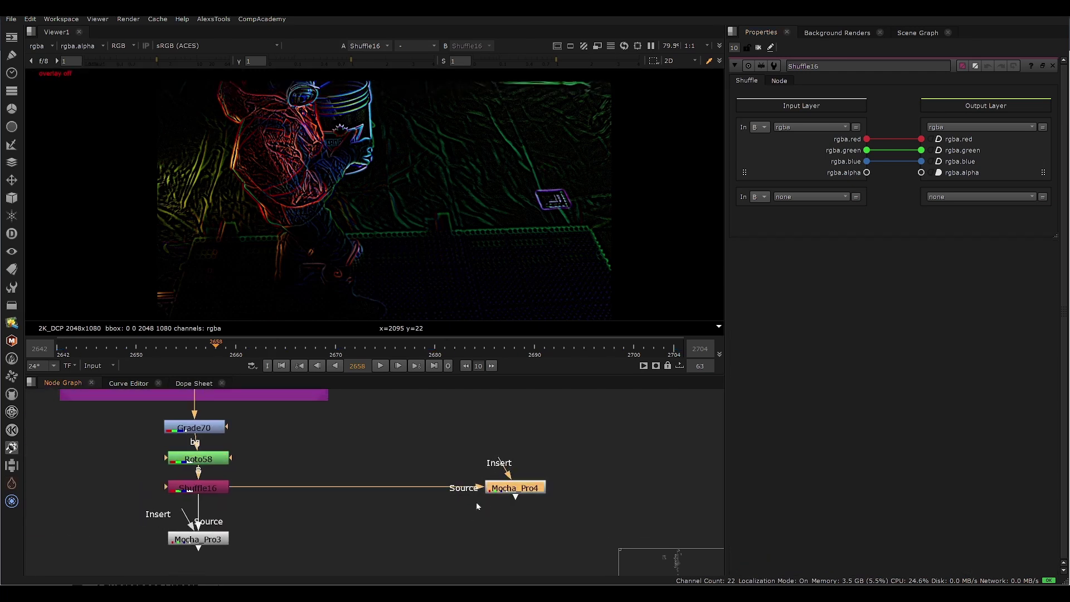
scroll(477, 506, "right", 3)
double_click(410, 493)
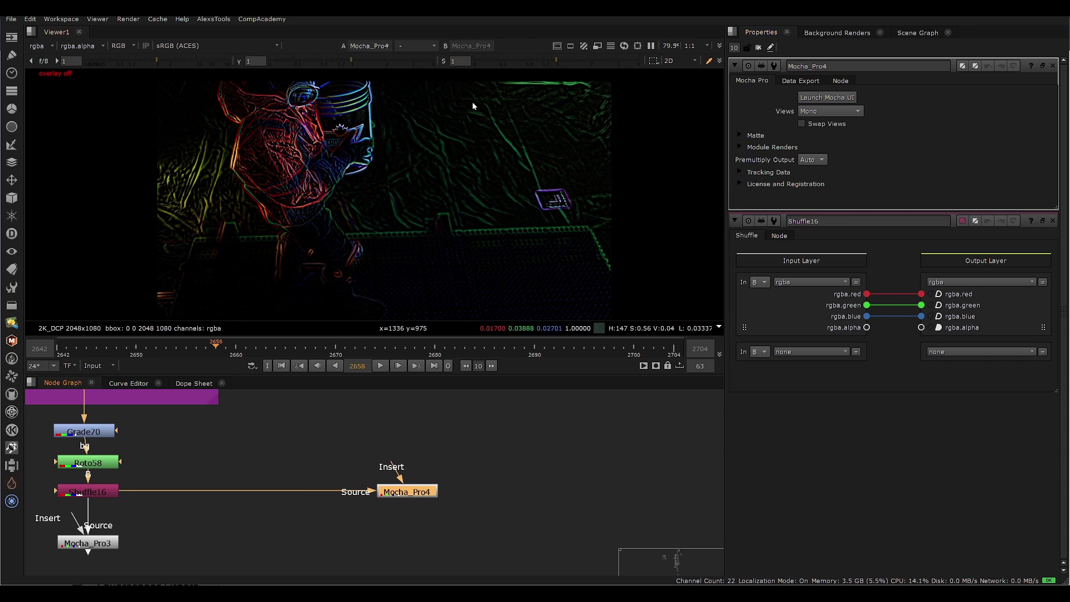
left_click_drag(439, 449, 485, 453)
scroll(486, 454, "down", 2)
scroll(475, 455, "up", 3)
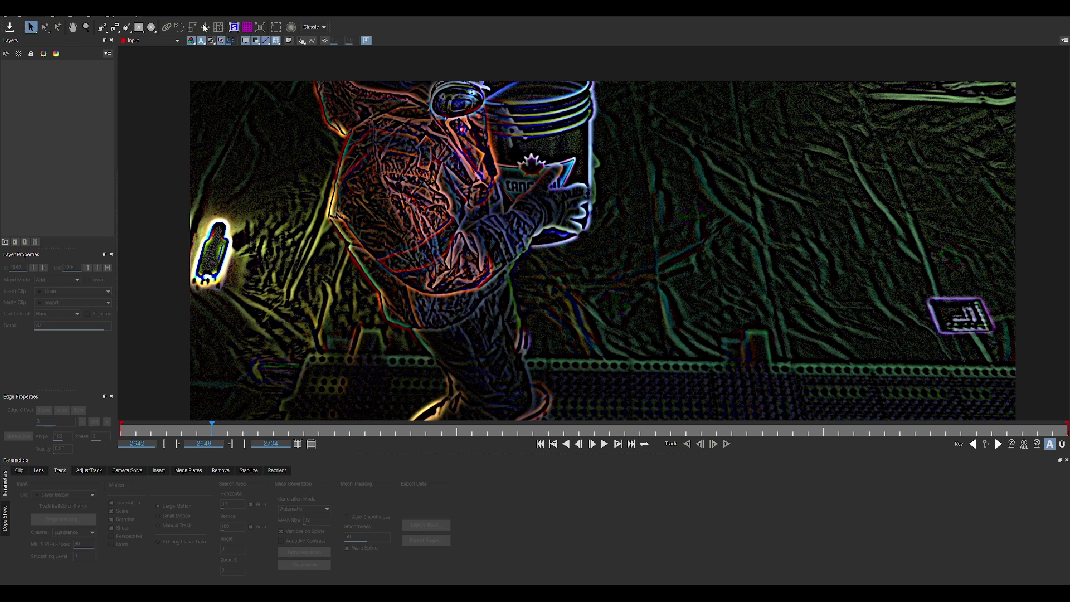
- Draw a closed X-Spline around the leaf logo on the bucket at frame 2648, and include Perspective in its tracked motion
key("x")
left_click_drag(594, 290, 588, 294)
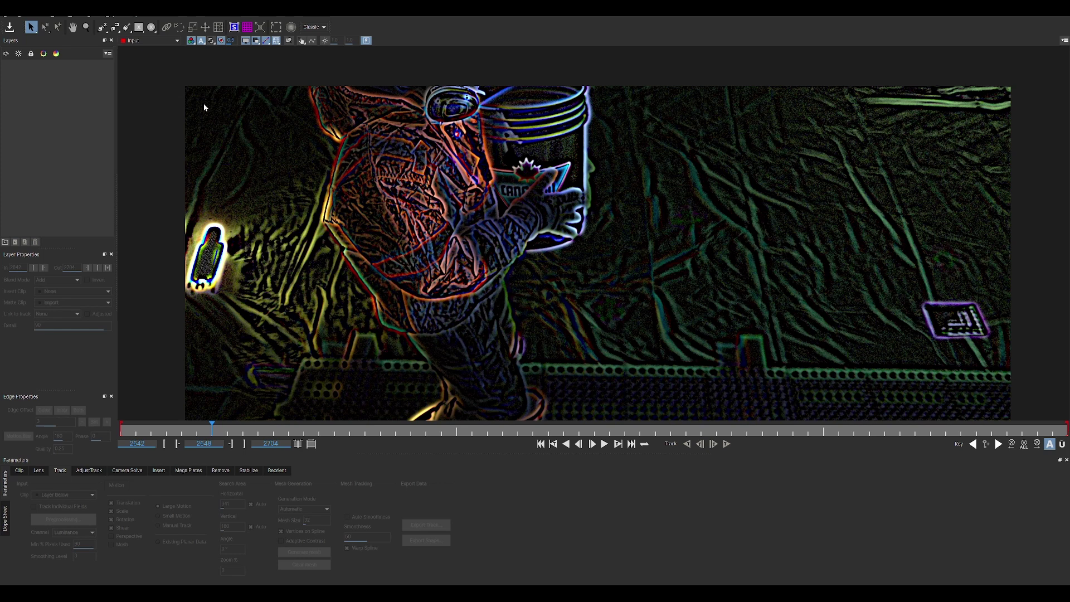
key("x")
left_click_drag(357, 184, 354, 239)
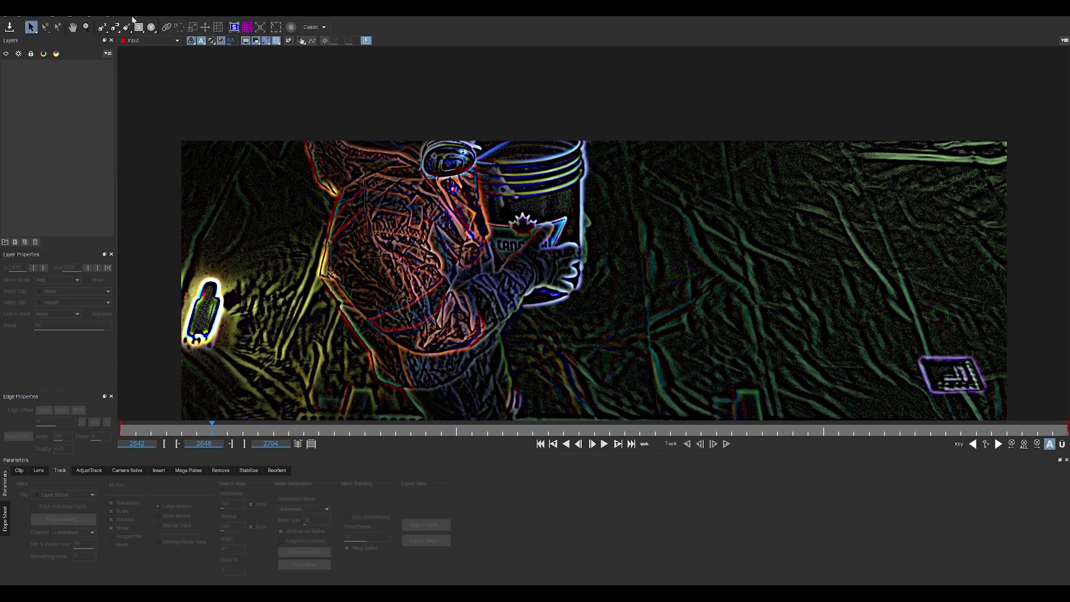
key("x")
left_click_drag(222, 108, 153, 49)
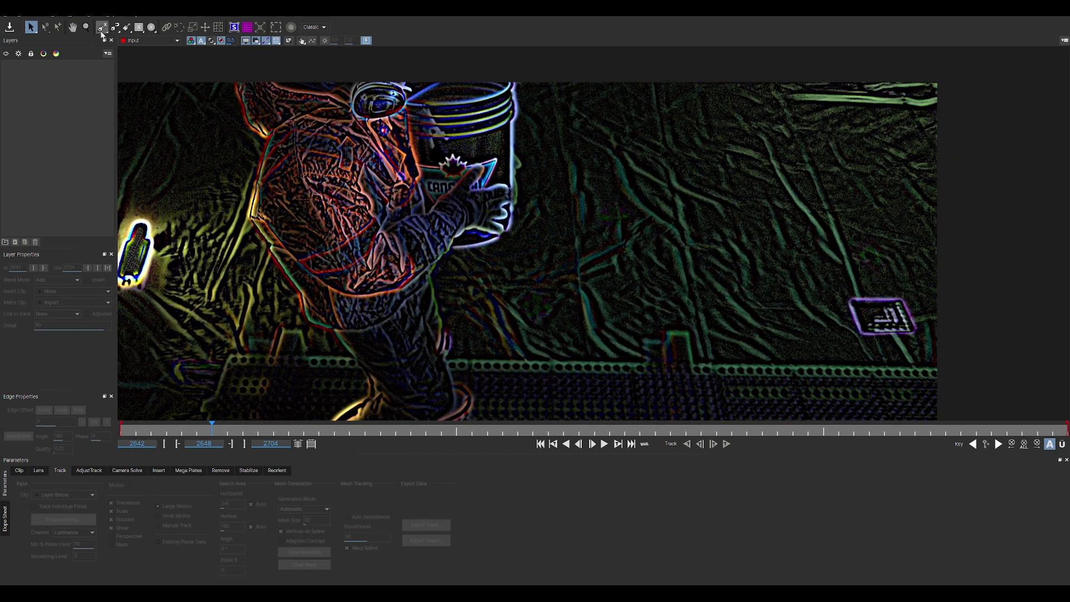
left_click(102, 26)
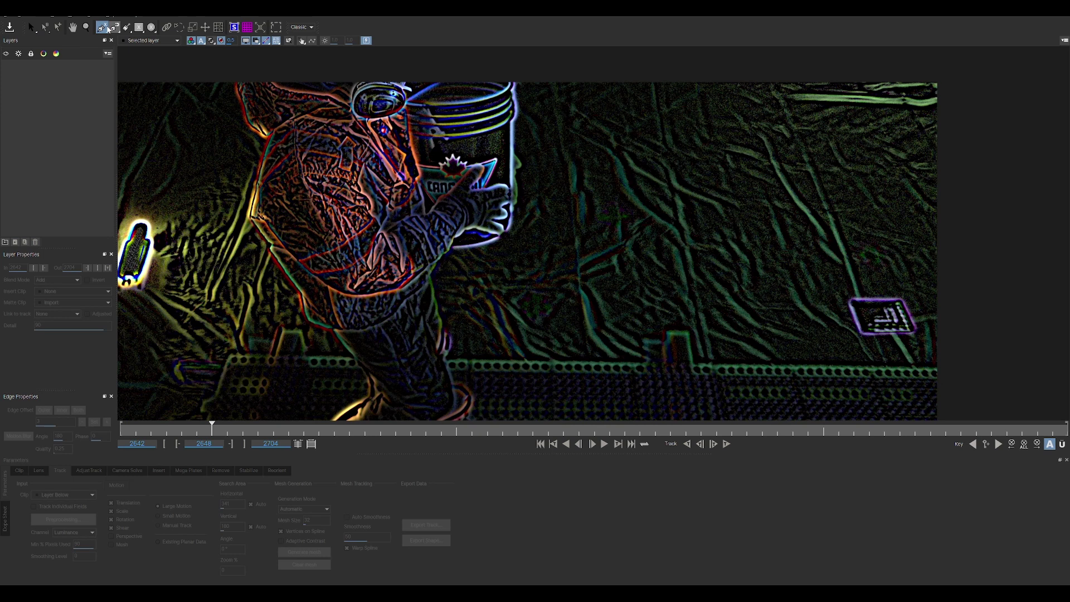
scroll(542, 222, "up", 3)
scroll(542, 222, "up", 3)
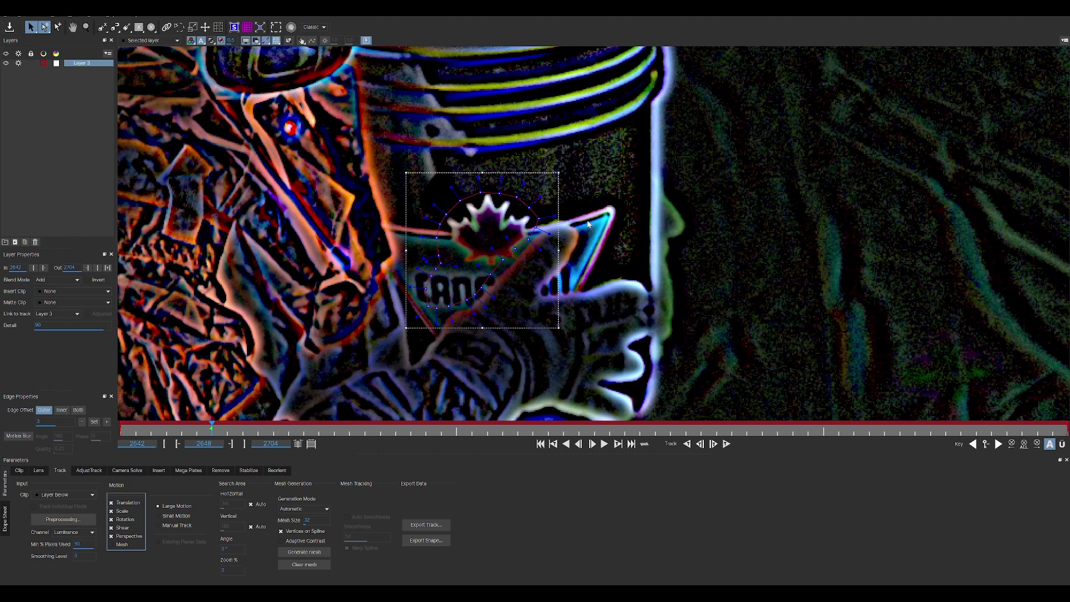
scroll(559, 201, "down", 1)
mouse_move(613, 229)
left_mouse_down()
mouse_move(626, 232)
mouse_move(697, 188)
mouse_move(583, 262)
mouse_move(608, 213)
left_mouse_up()
scroll(579, 246, "down", 2)
scroll(585, 223, "up", 1)
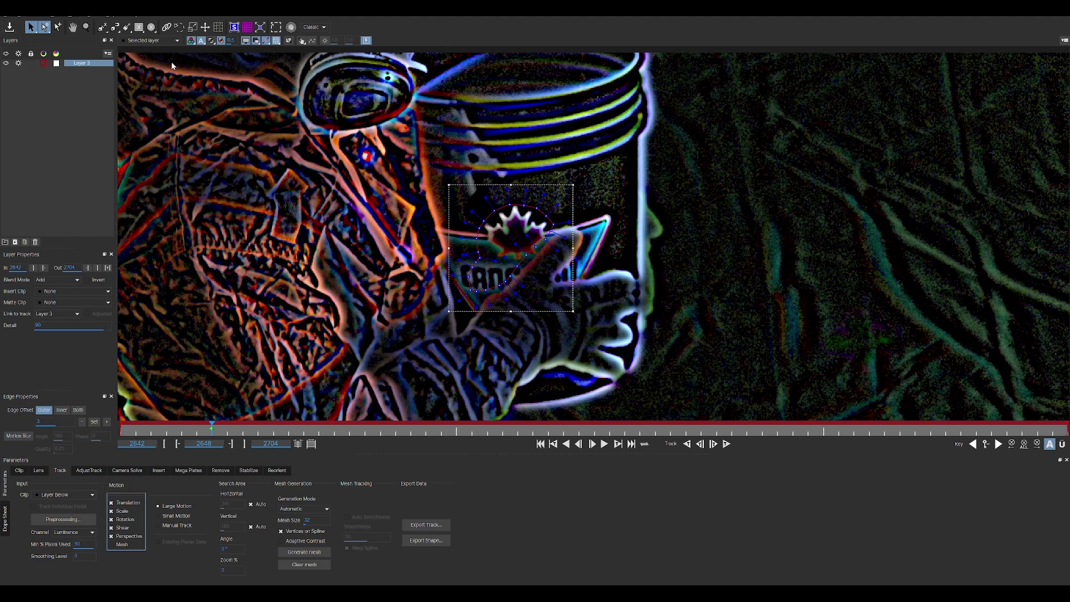
- Draw a second closed X-Spline over the arm and jacket beside the logo as a holdout layer, and disable its tracking
left_click(102, 28)
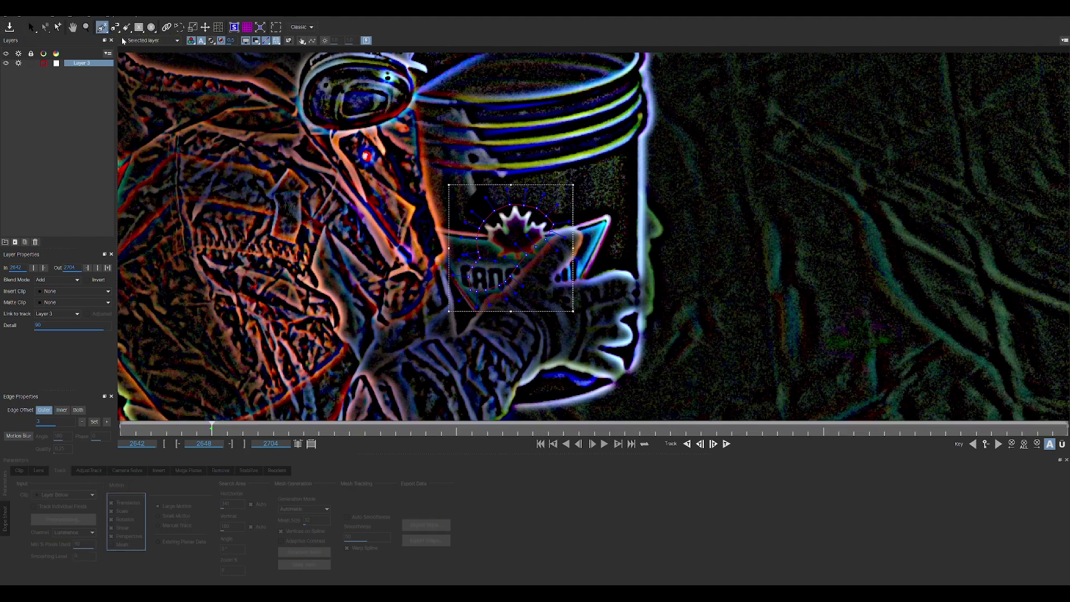
left_click(426, 182)
left_click(437, 197)
left_click(448, 235)
left_click(455, 257)
left_click(462, 313)
left_click(460, 336)
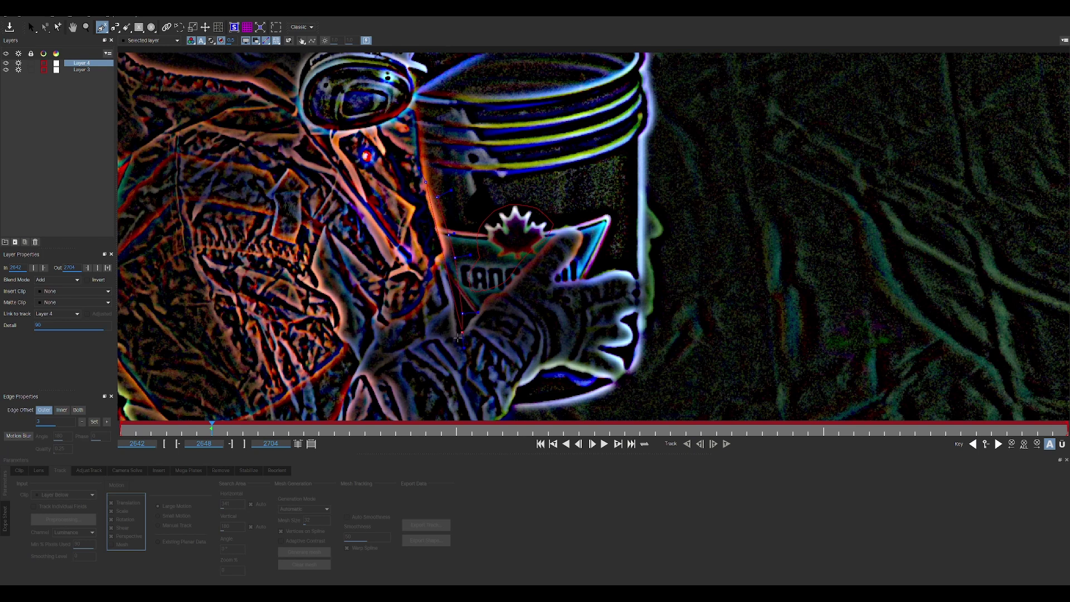
left_click(449, 354)
left_click(397, 366)
left_click(311, 307)
left_click(319, 230)
left_click(332, 193)
left_click(353, 180)
left_click(400, 162)
right_click(400, 162)
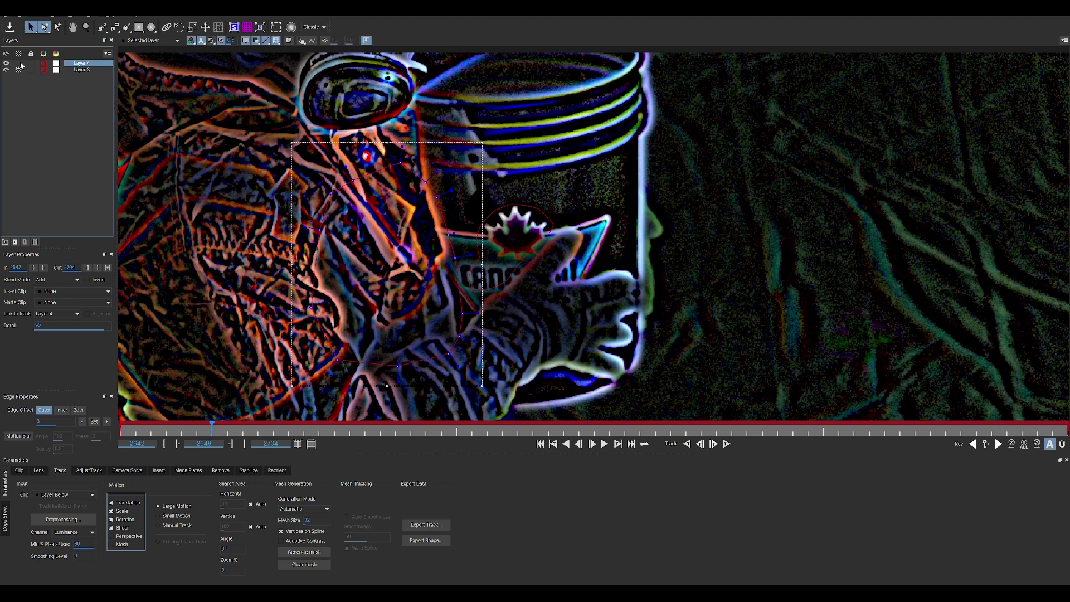
- Move the Layer 4 holdout shape onto the arm and jacket beside the logo at frame 2678
scroll(618, 143, "down", 2)
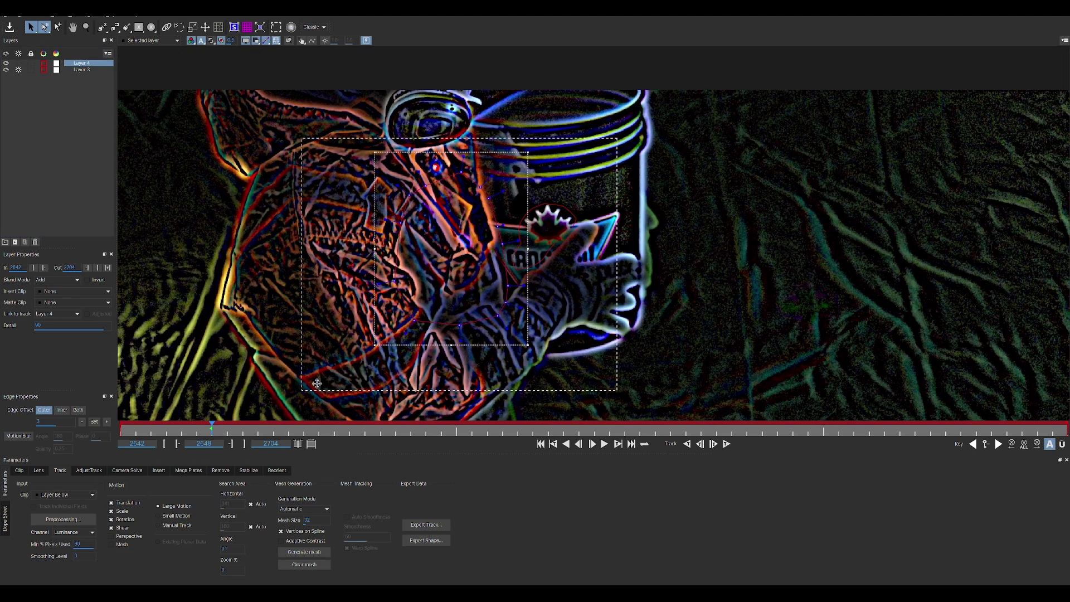
scroll(618, 143, "up", 3)
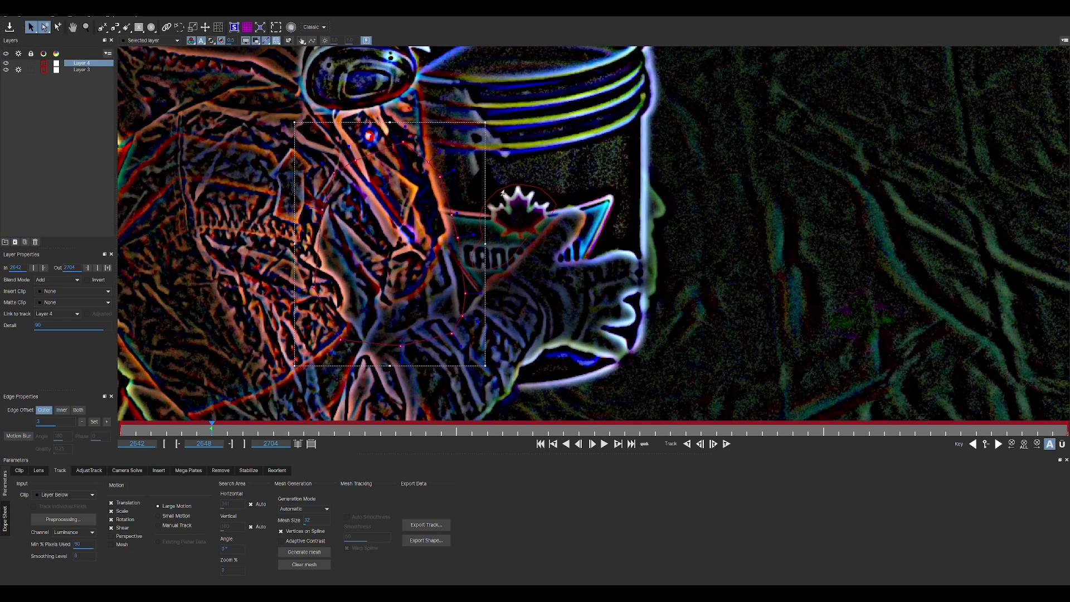
left_click_drag(529, 214, 480, 201)
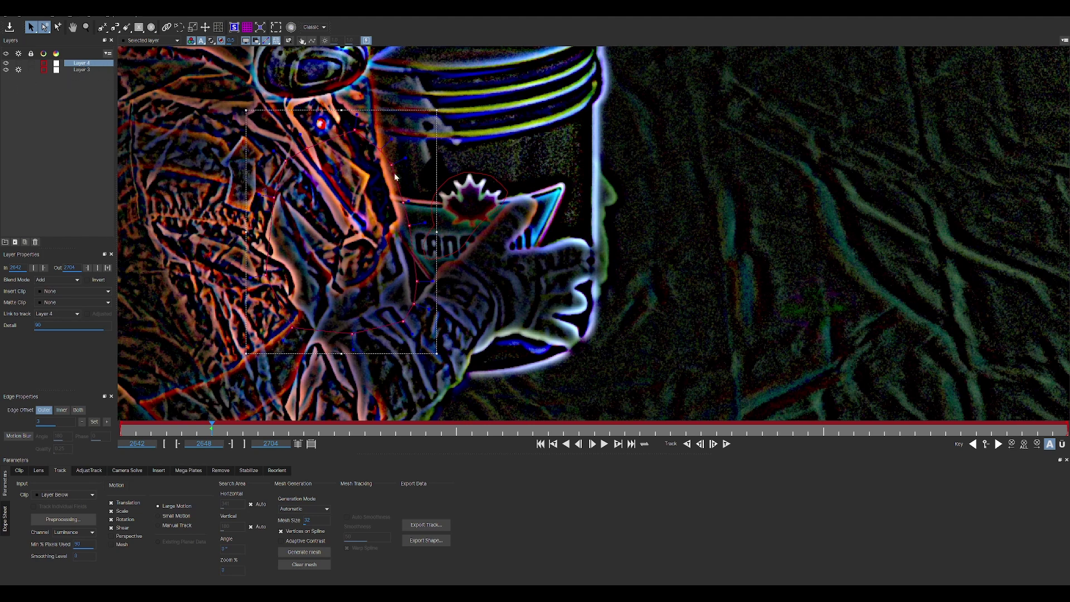
key("x")
mouse_move(461, 227)
left_mouse_down()
mouse_move(419, 226)
mouse_move(449, 228)
left_mouse_up()
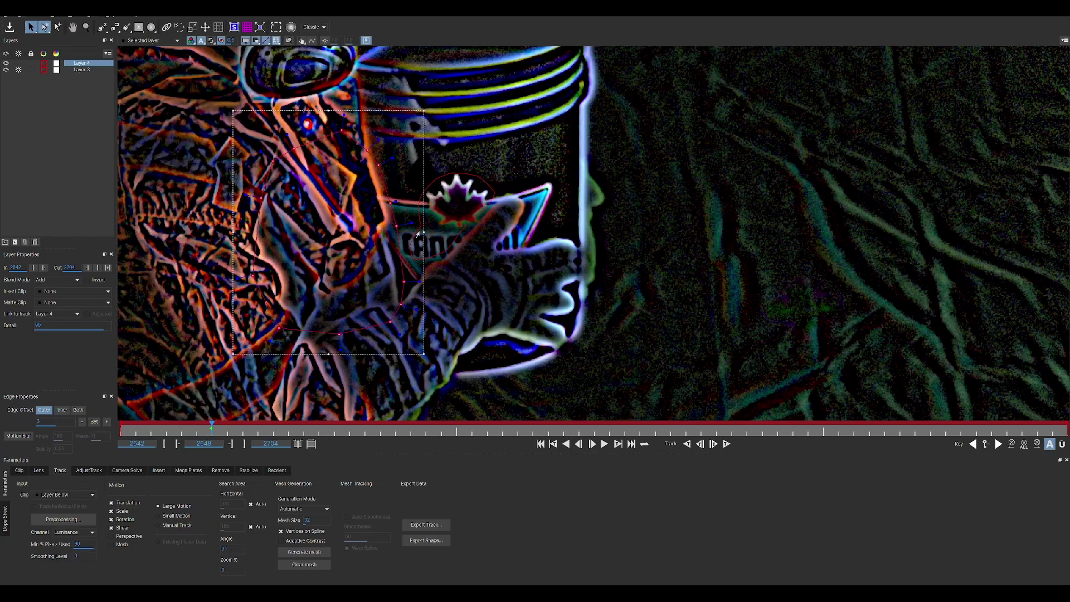
left_click_drag(214, 432, 671, 421)
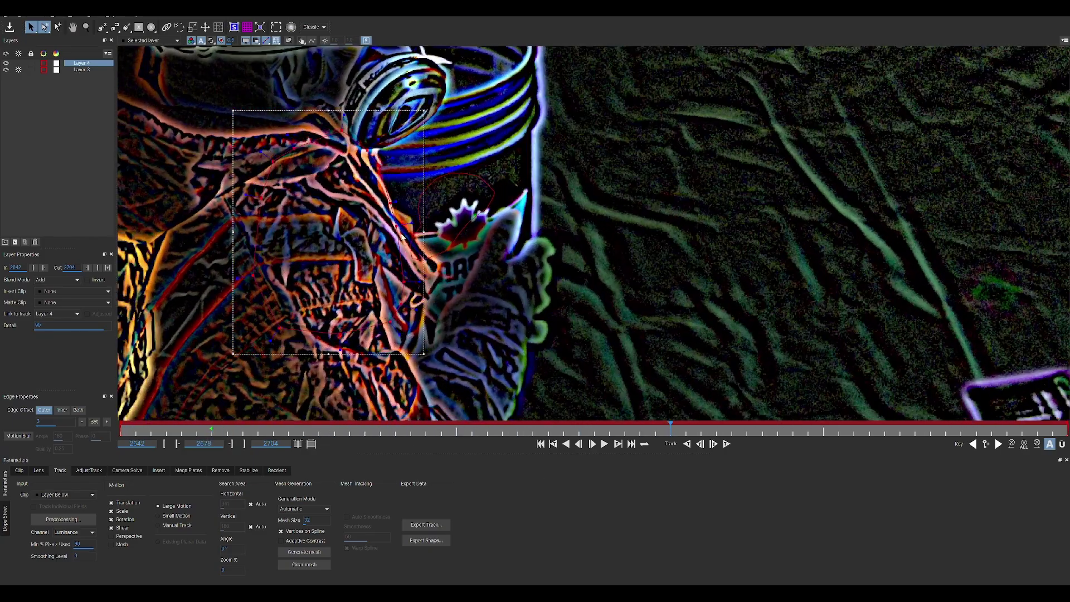
left_click_drag(396, 227, 440, 265)
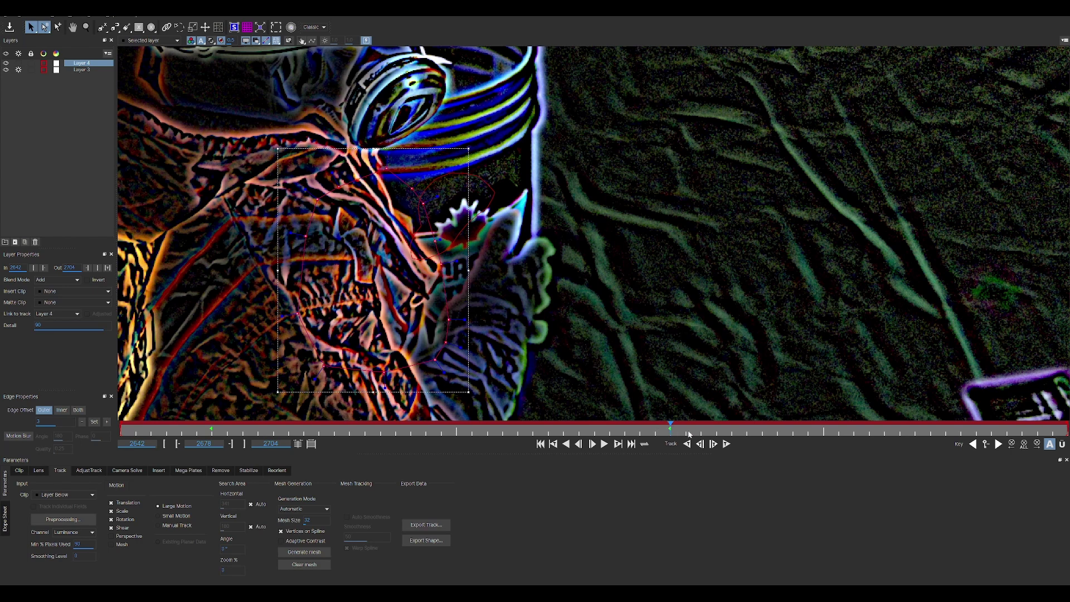
- Reposition the Layer 4 holdout shape over the arm at frames 2688, 2703 and 2642 to follow the body's movement
left_click_drag(678, 428, 824, 429)
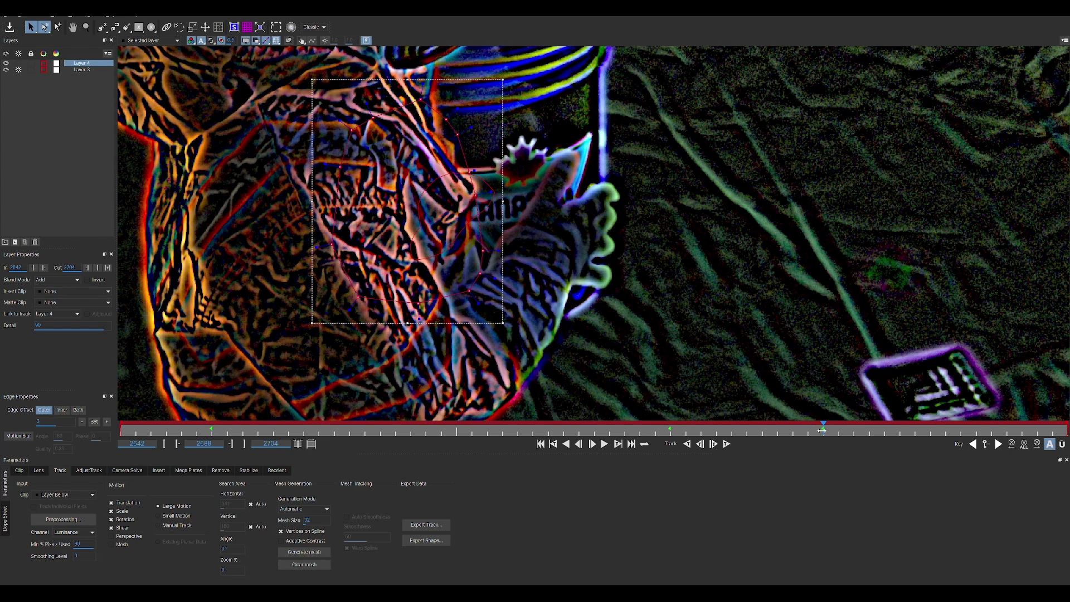
left_click_drag(825, 430, 1052, 426)
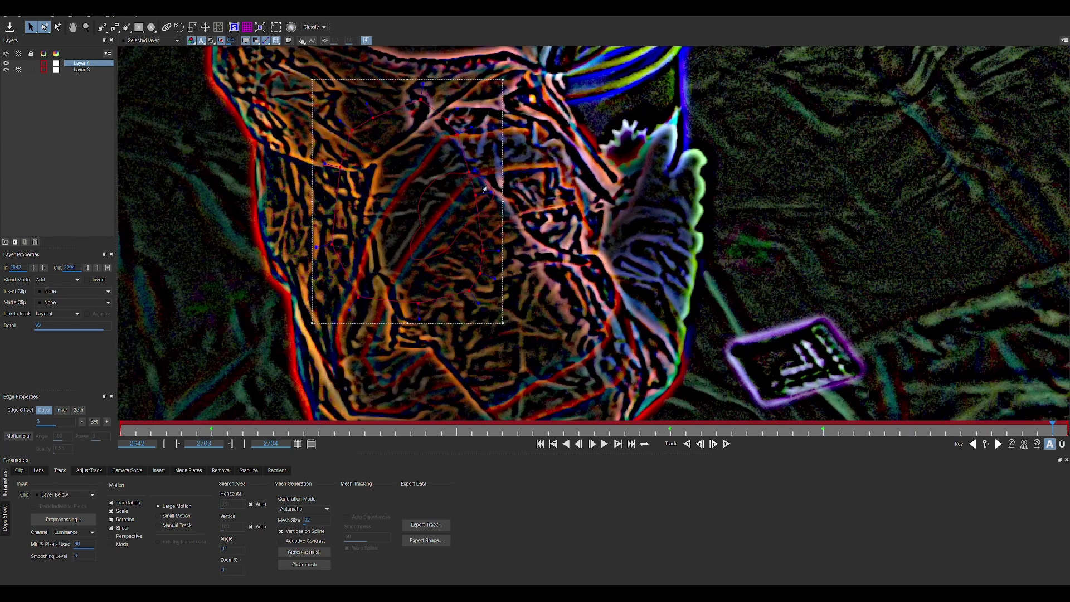
left_click_drag(475, 196, 620, 178)
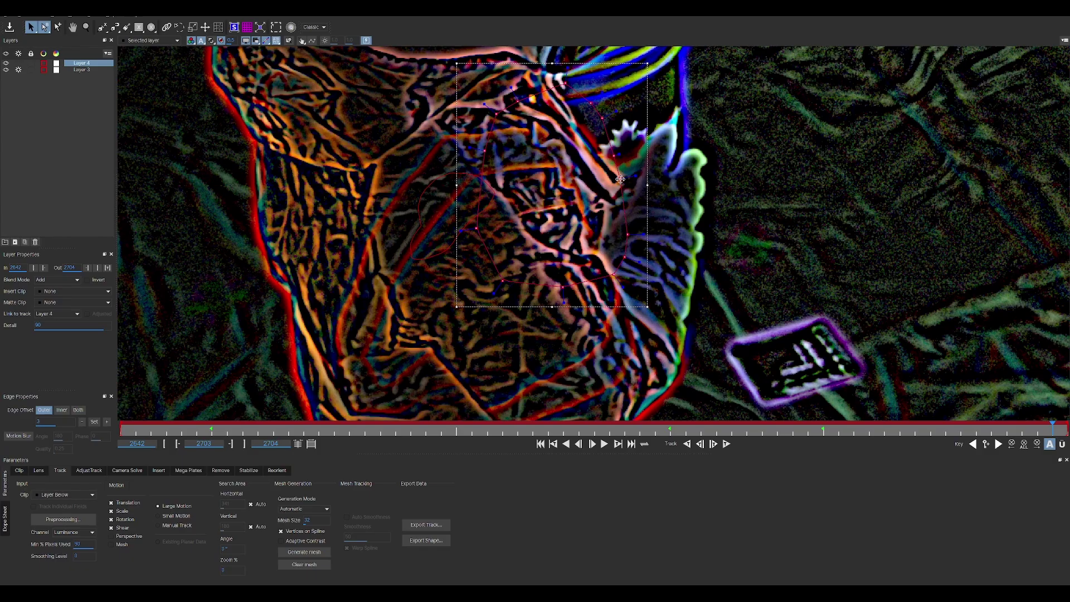
left_click_drag(1057, 429, 148, 427)
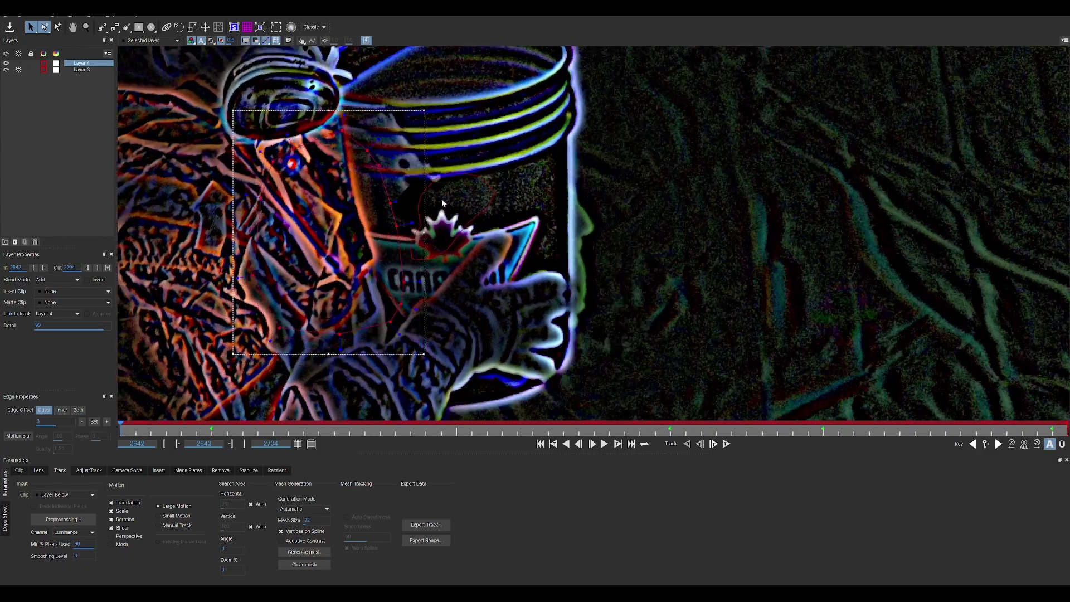
left_click_drag(394, 221, 375, 247)
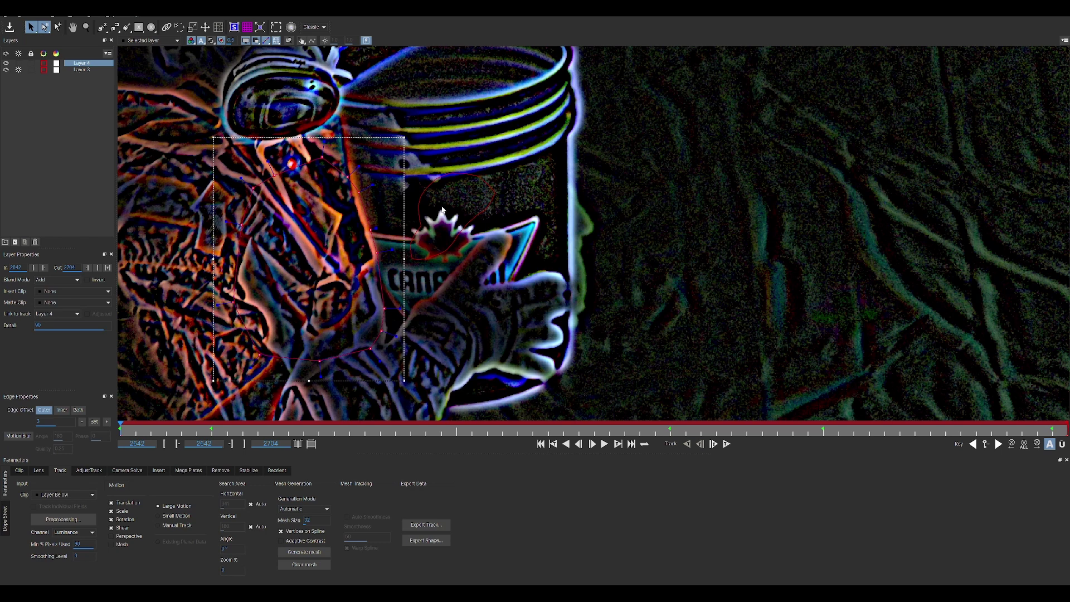
- Select the leaf logo's Layer 3 shape and track it forward from frame 2648 to frame 2704
left_click(418, 195)
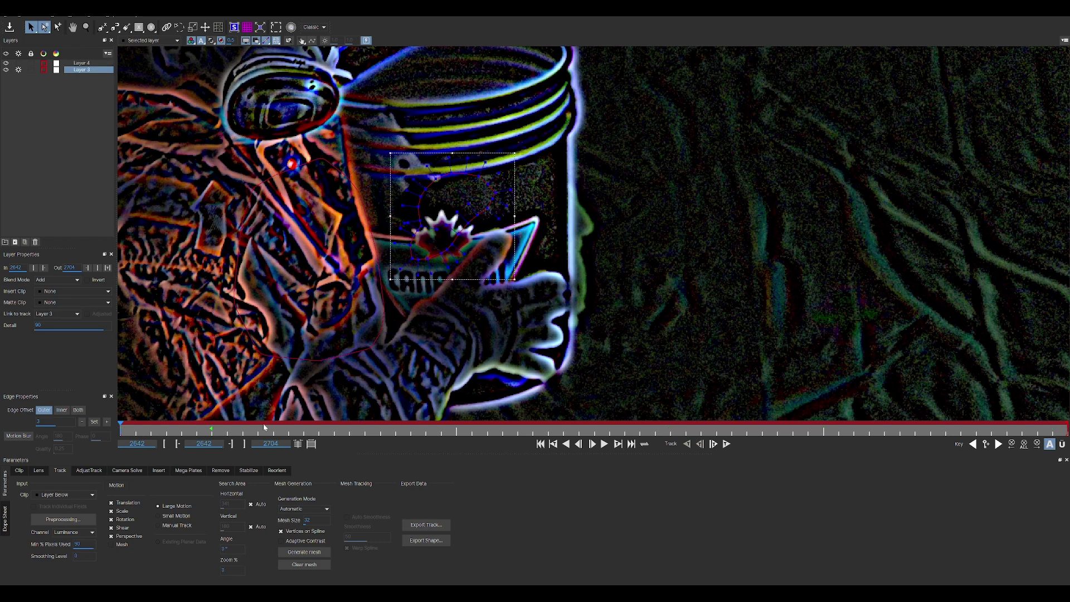
left_click_drag(213, 428, 182, 428)
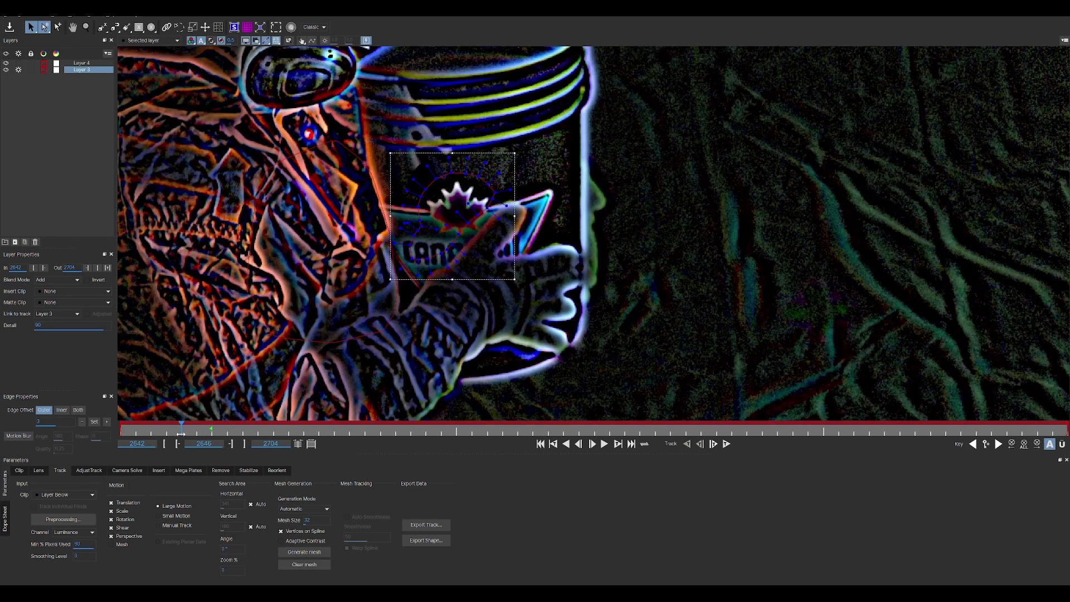
left_click(212, 431)
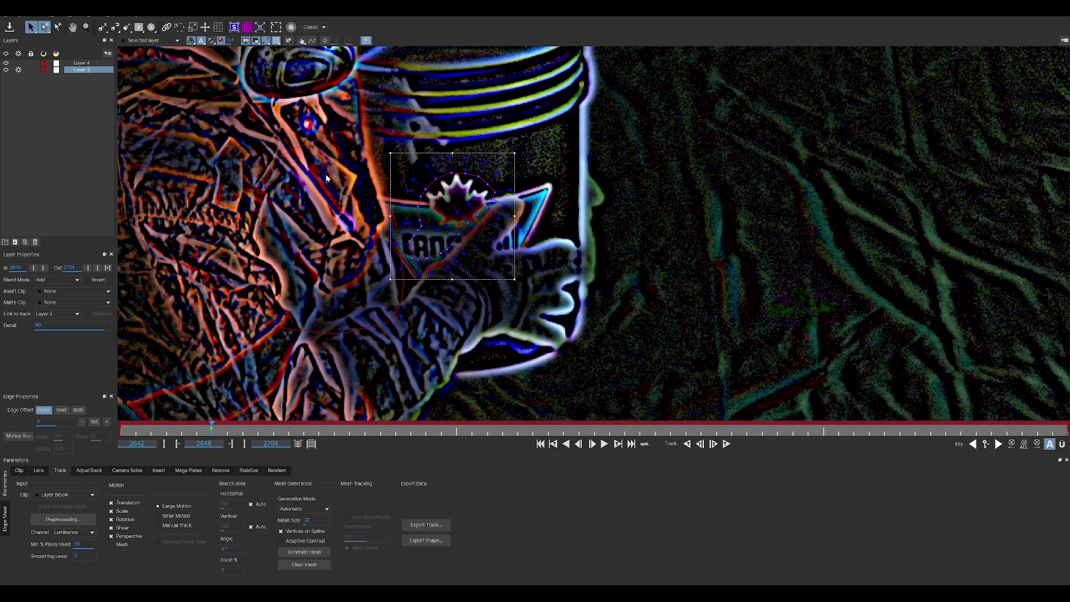
left_click(727, 443)
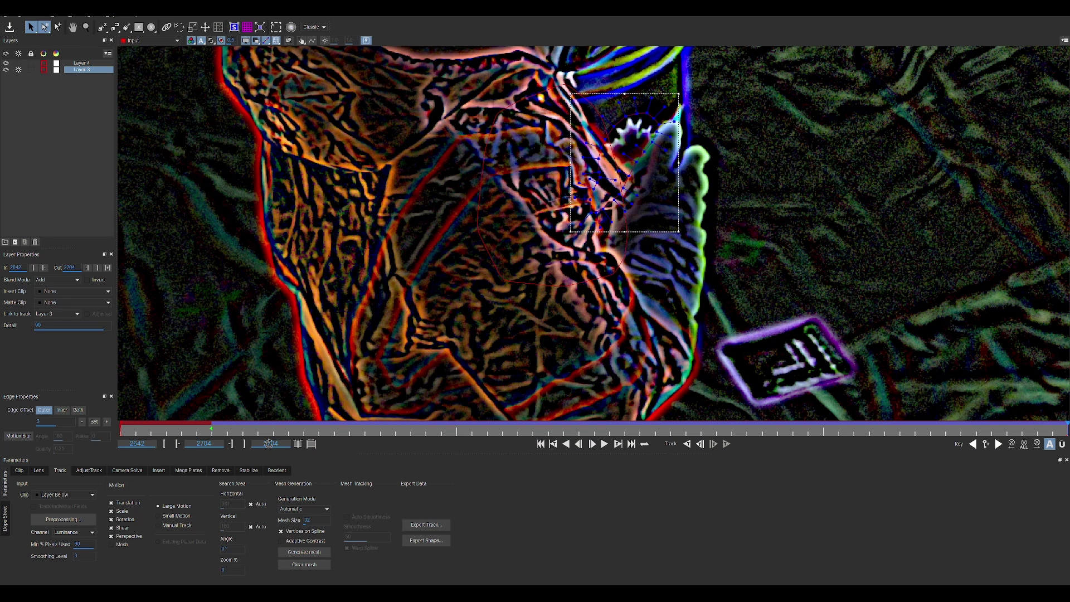
- Track the leaf logo's Layer 3 shape backward from frame 2648 to frame 2642, finishing back at frame 2648
left_click(214, 427)
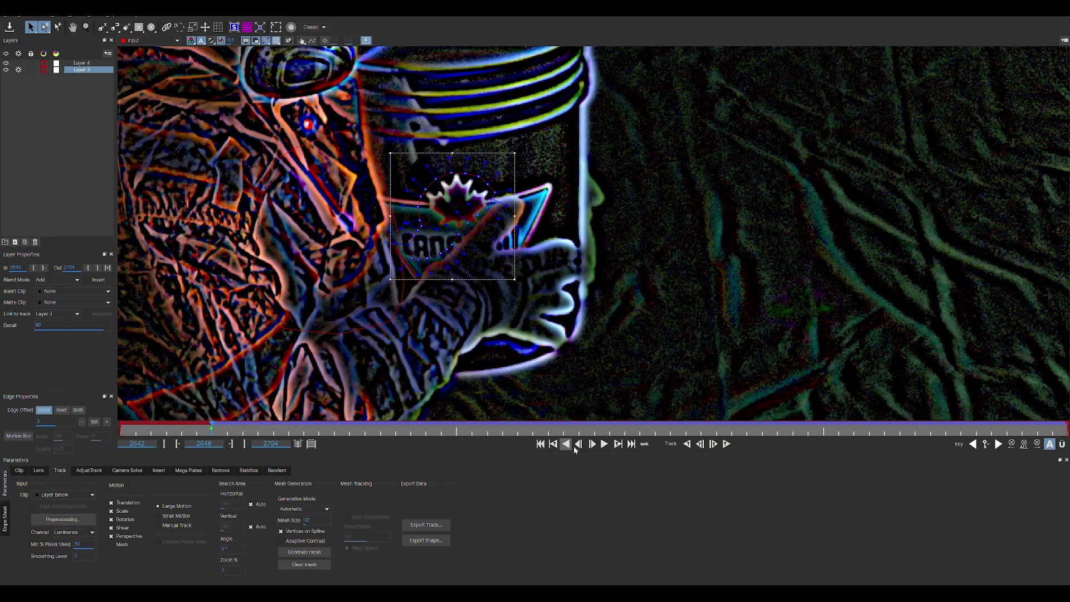
left_click(687, 444)
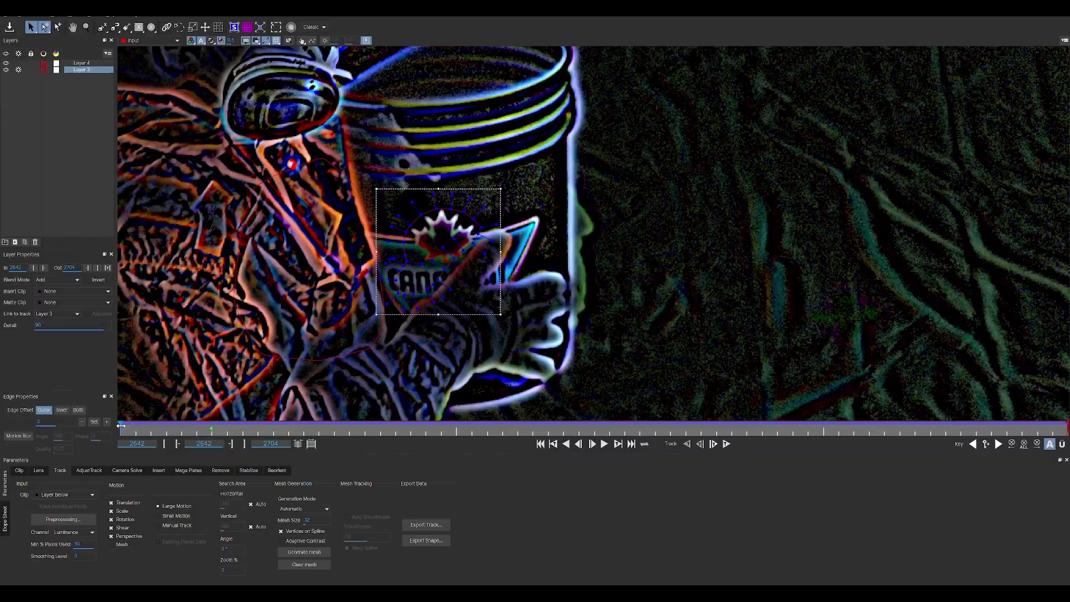
left_click_drag(124, 428, 211, 418)
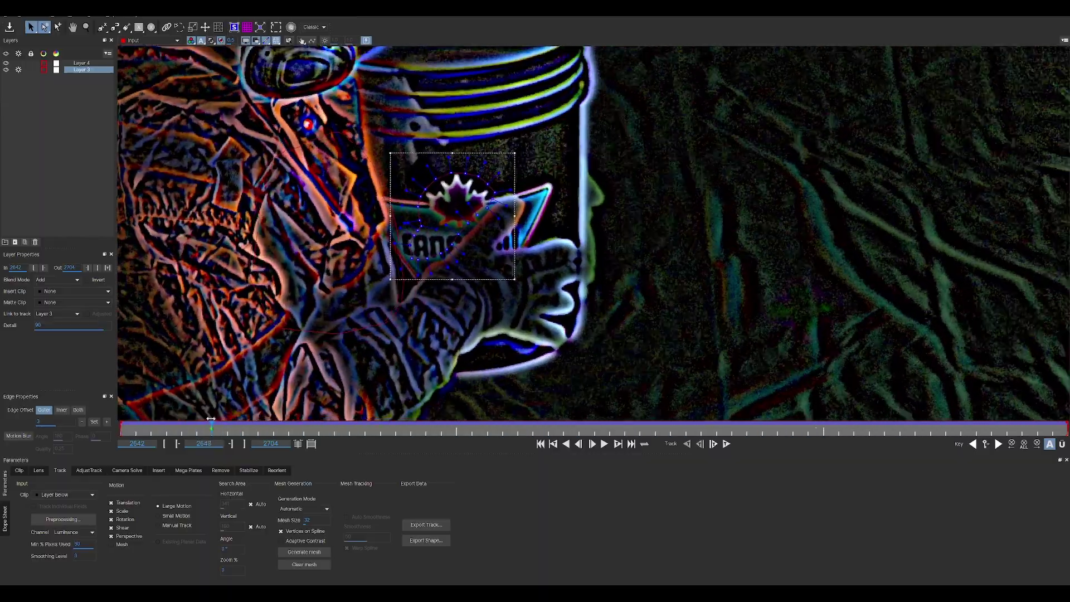
- Show the planar grid of Layer 3 over the leaf logo at frame 2648
left_click(247, 31)
scroll(686, 268, "down", 5)
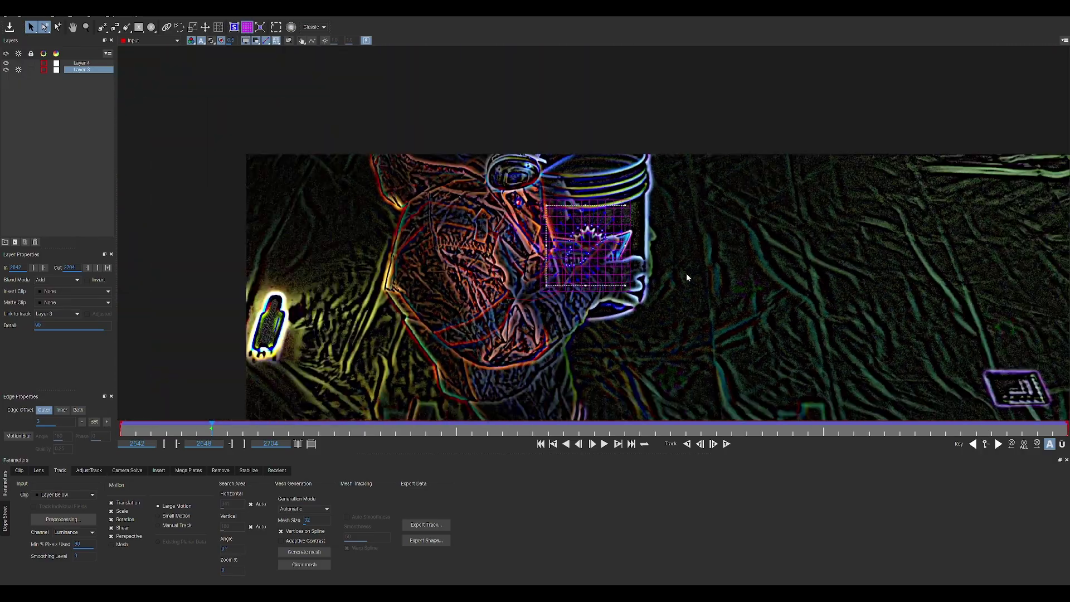
scroll(687, 273, "up", 3)
left_click_drag(657, 229, 612, 208)
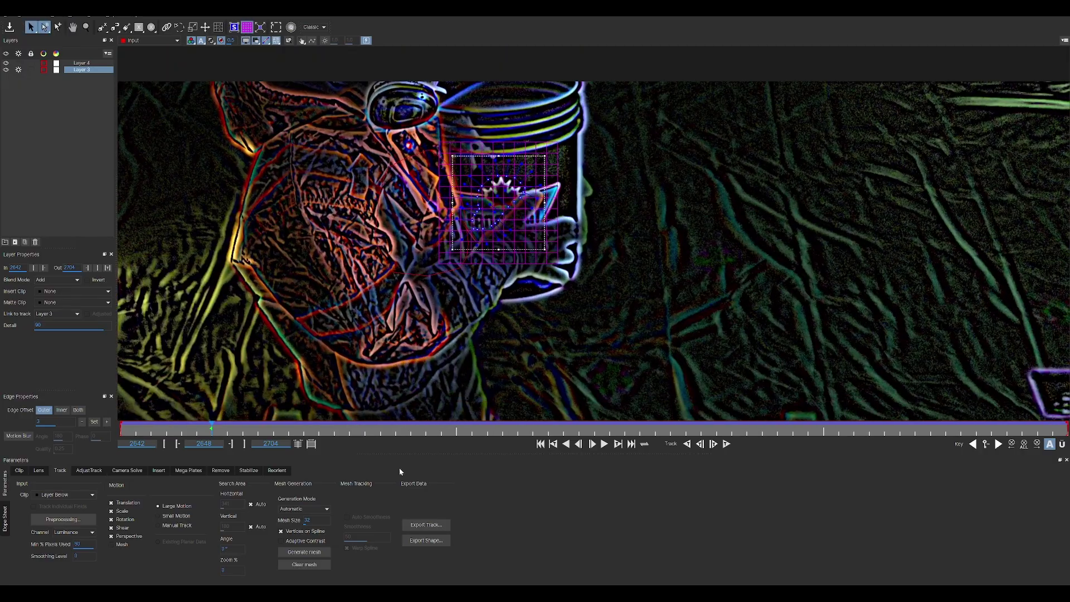
mouse_move(214, 430)
left_mouse_down()
mouse_move(918, 387)
mouse_move(566, 387)
mouse_move(282, 410)
mouse_move(211, 443)
left_mouse_up()
scroll(632, 214, "down", 2)
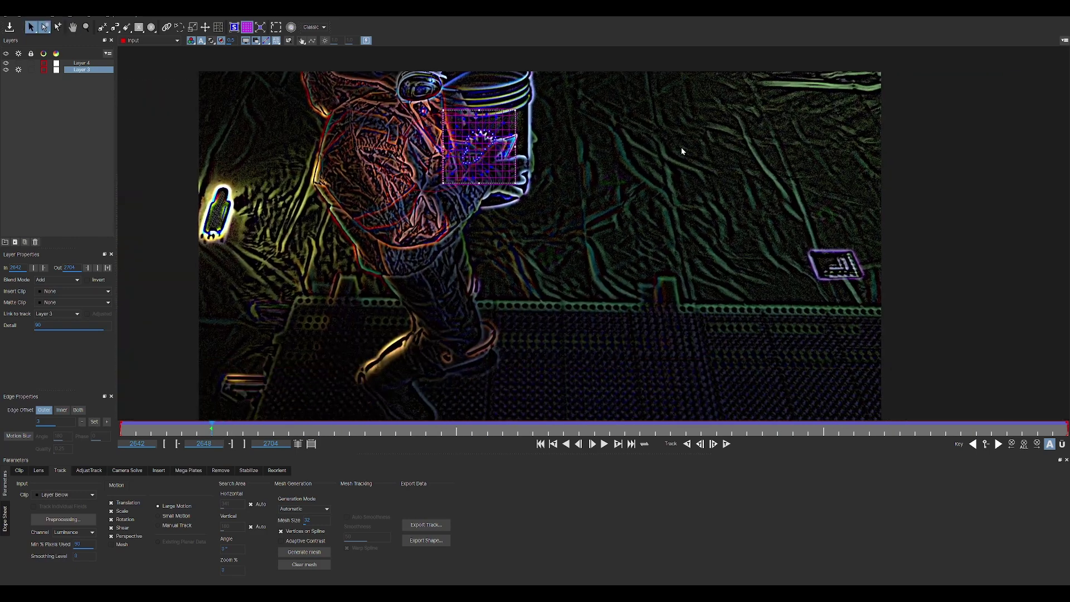
scroll(668, 272, "down", 3)
scroll(617, 234, "up", 2)
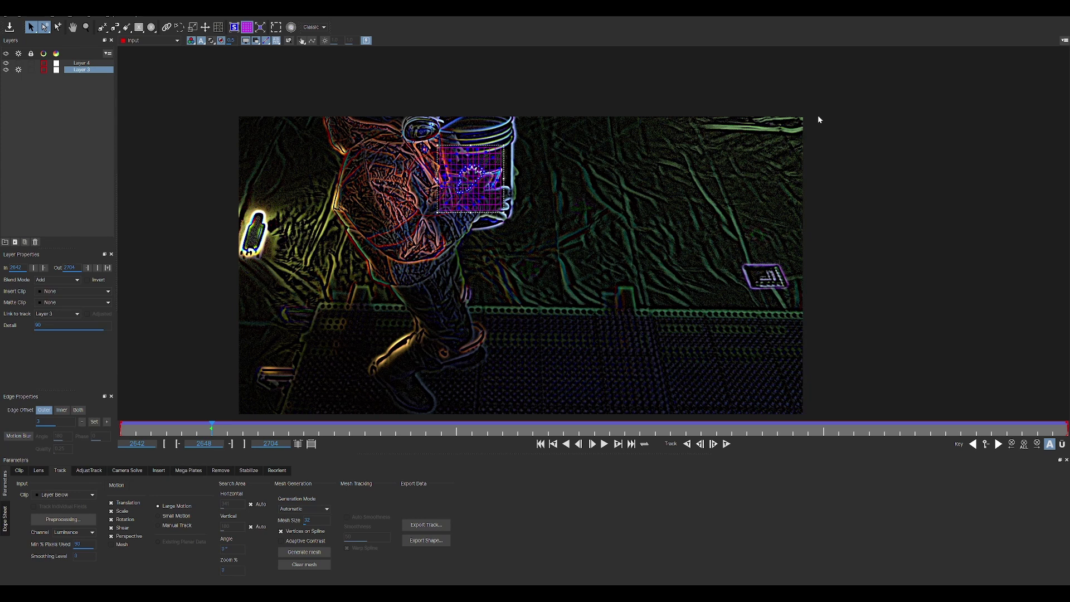
key("x")
left_click_drag(536, 255, 550, 213)
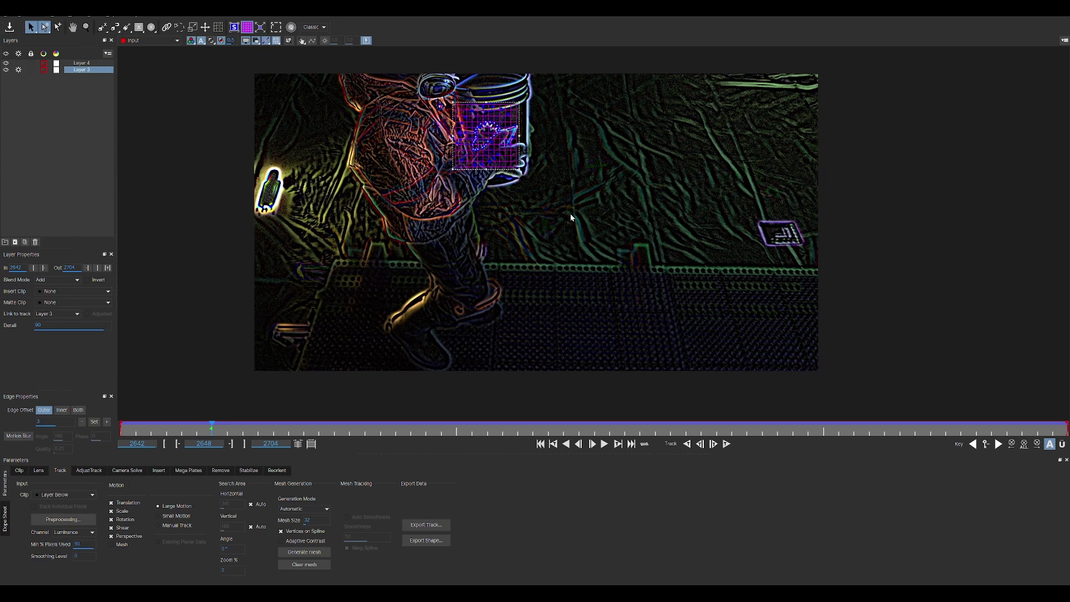
key("x")
left_click_drag(639, 214, 605, 245)
scroll(357, 249, "up", 1)
key("x")
left_click_drag(412, 244, 391, 225)
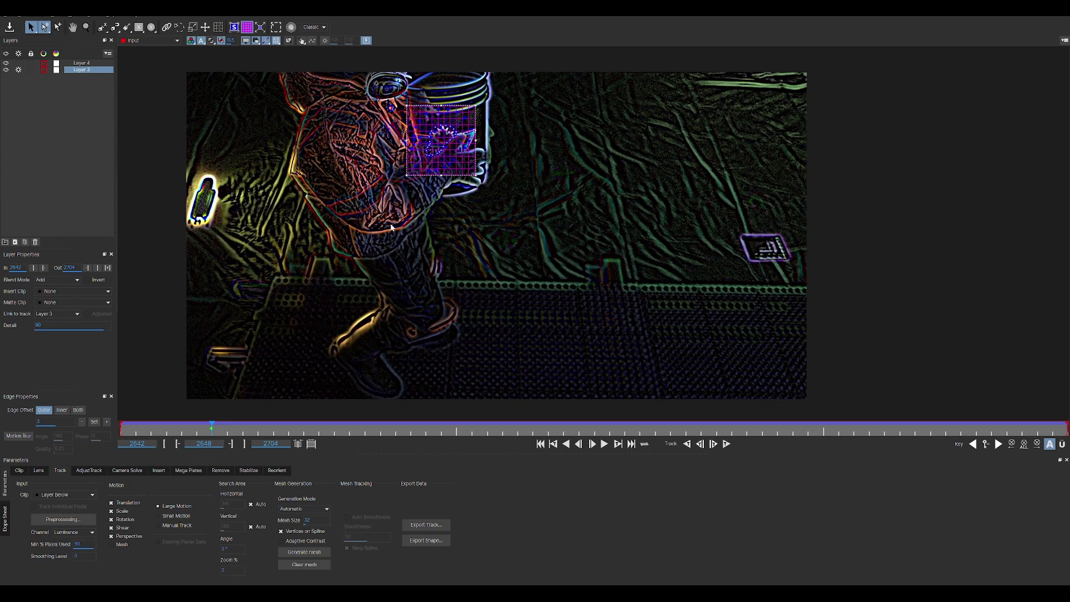
key("x")
left_click_drag(529, 291, 481, 320)
key("x")
mouse_move(474, 222)
left_mouse_down()
mouse_move(506, 220)
mouse_move(487, 210)
left_mouse_up()
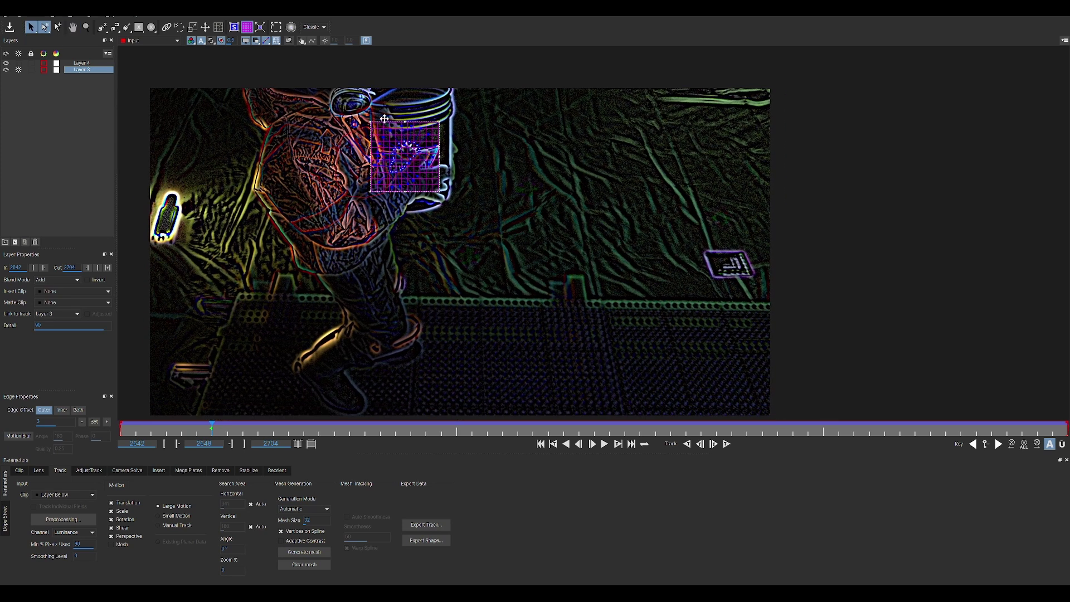
- Expand Layer 3's planar surface to fill the entire frame, keeping the planar grid displayed
left_click(249, 32)
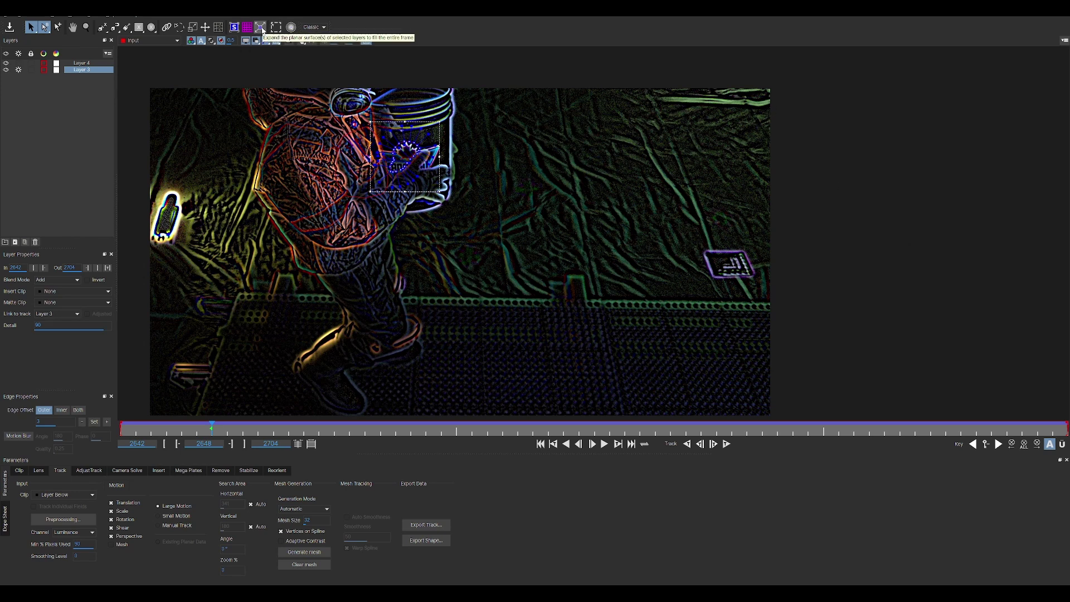
left_click(247, 26)
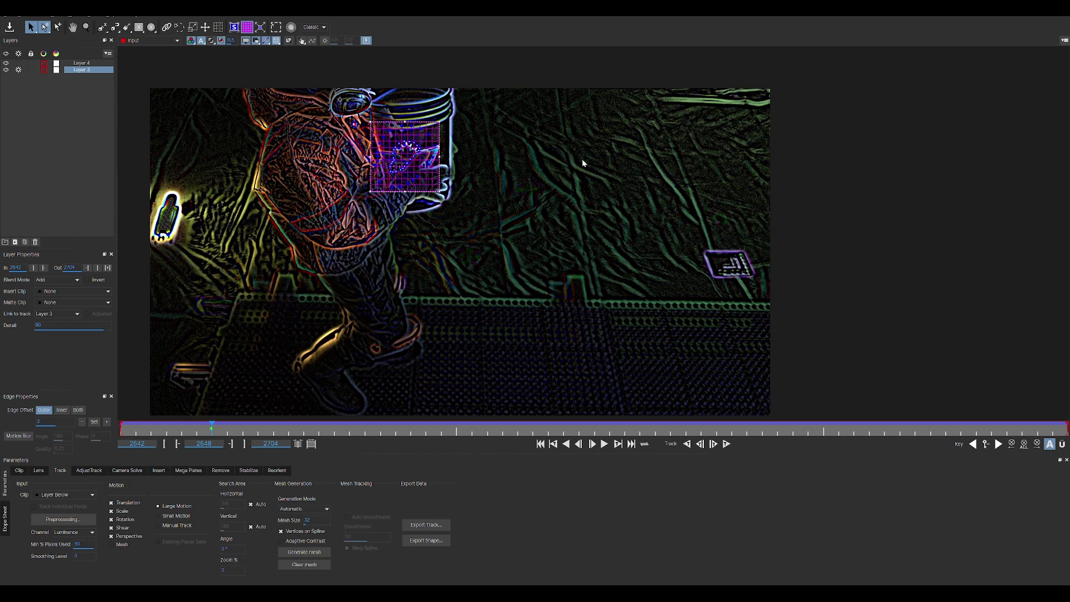
left_click(261, 27)
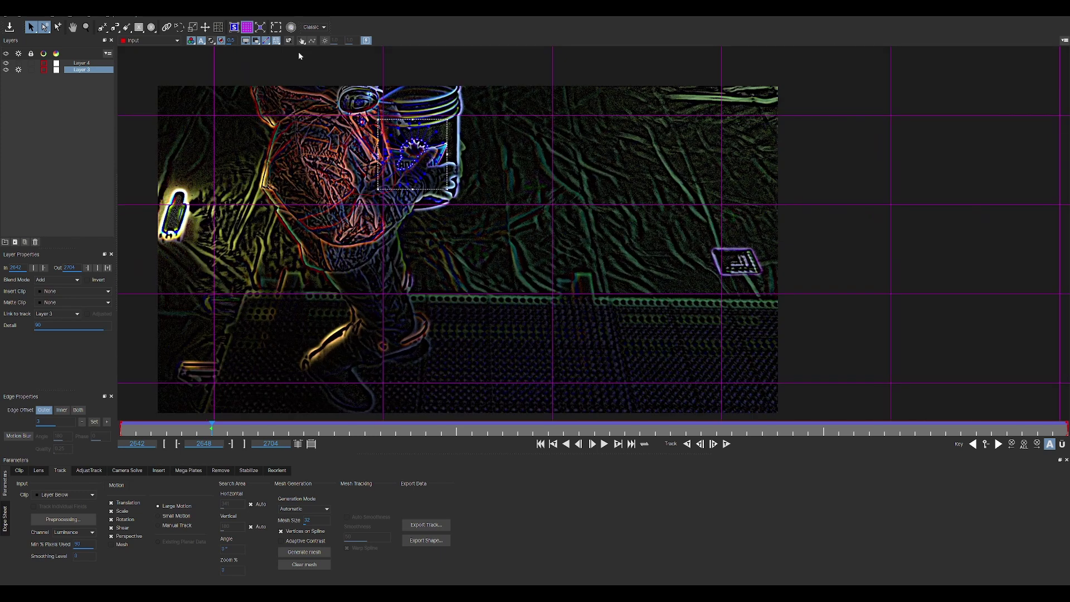
- Show the planar surface outline of Layer 3 to check it against the frame edges at frame 2648, and hide it again
left_click(234, 28)
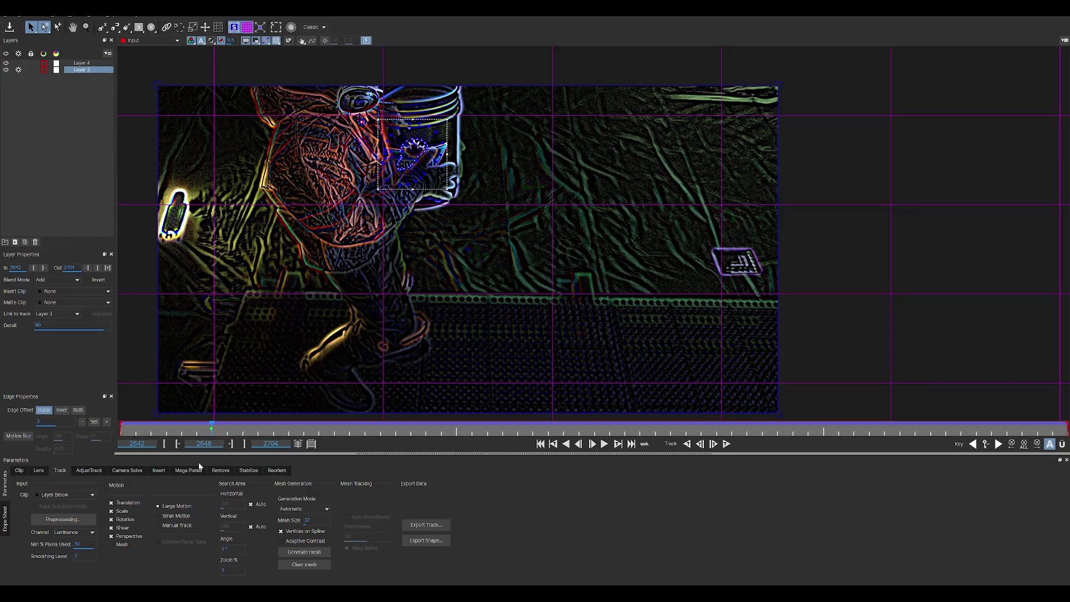
mouse_move(213, 424)
left_mouse_down()
mouse_move(594, 424)
mouse_move(156, 424)
mouse_move(975, 423)
mouse_move(190, 431)
mouse_move(210, 430)
left_mouse_up()
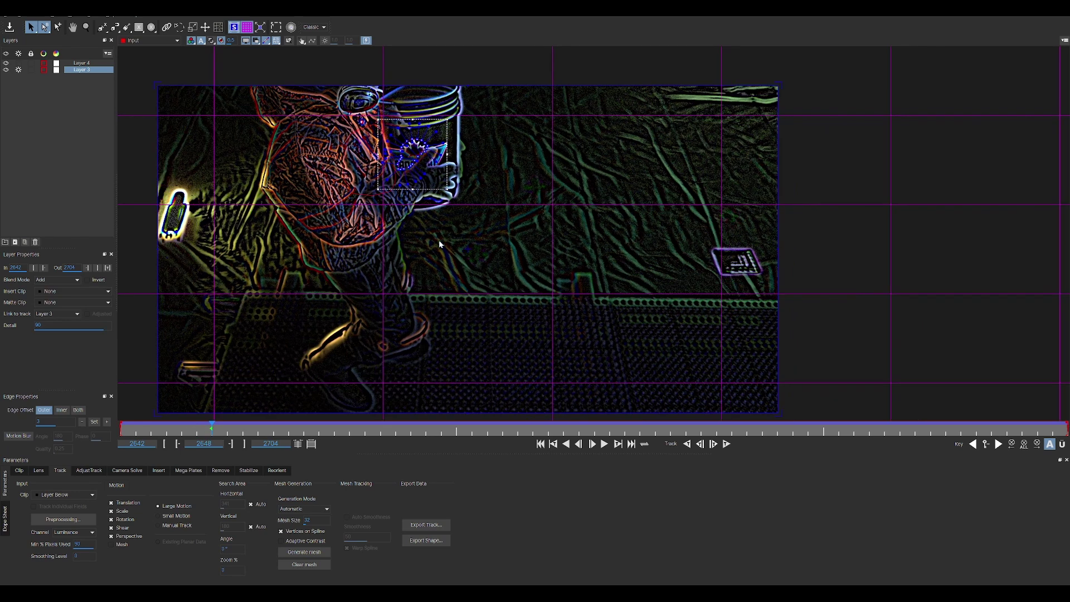
key("x")
left_click_drag(526, 299, 538, 279)
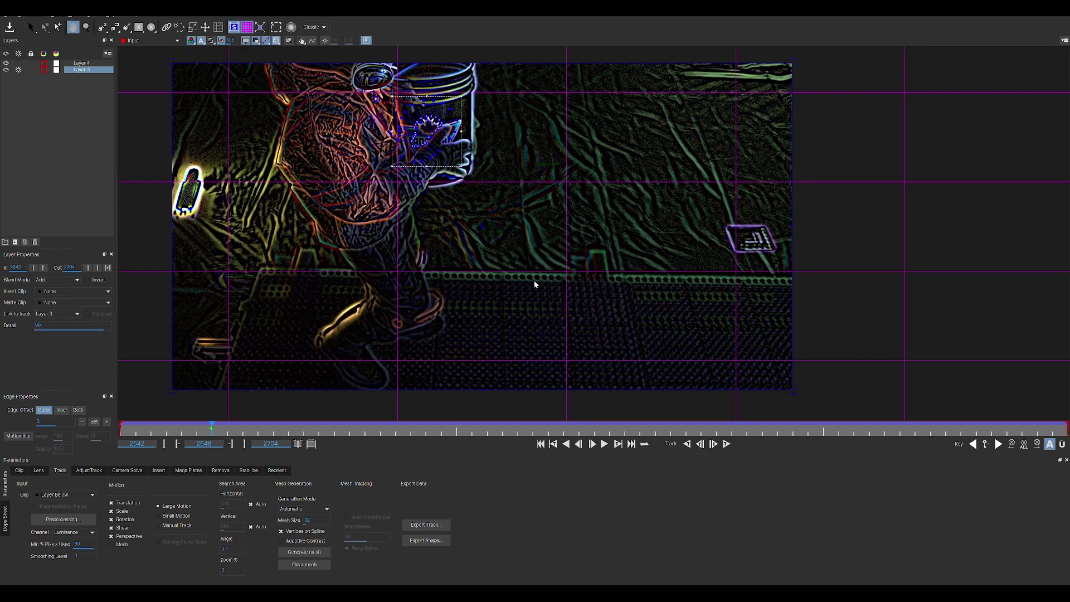
left_click(234, 32)
left_click_drag(403, 204, 408, 219)
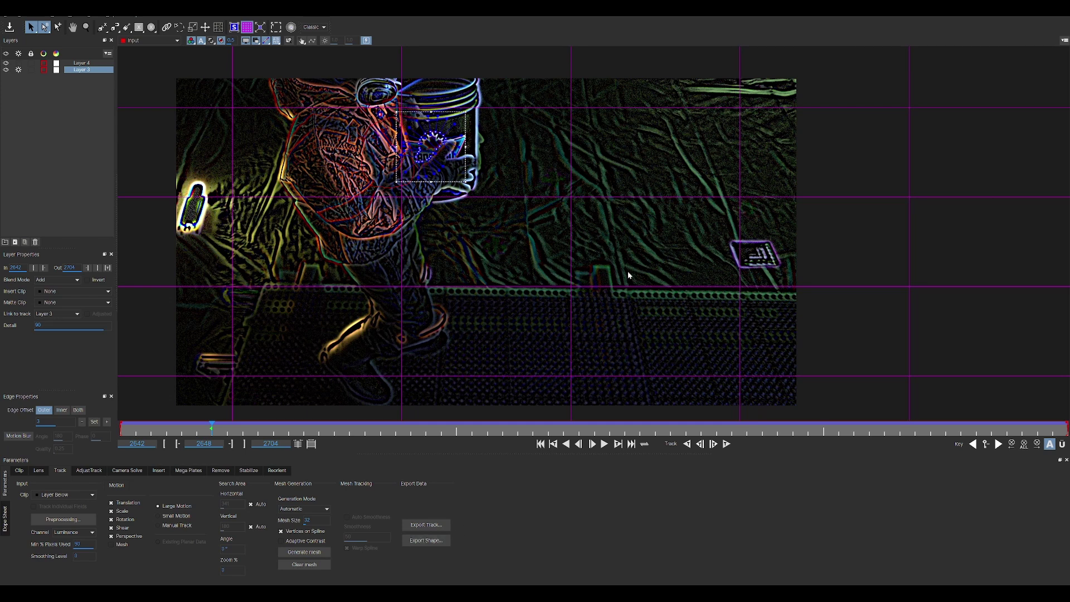
- Export the Layer 3 tracking data in the Nuke Corner Pin (*.nk) format
left_click(441, 528)
left_click(485, 285)
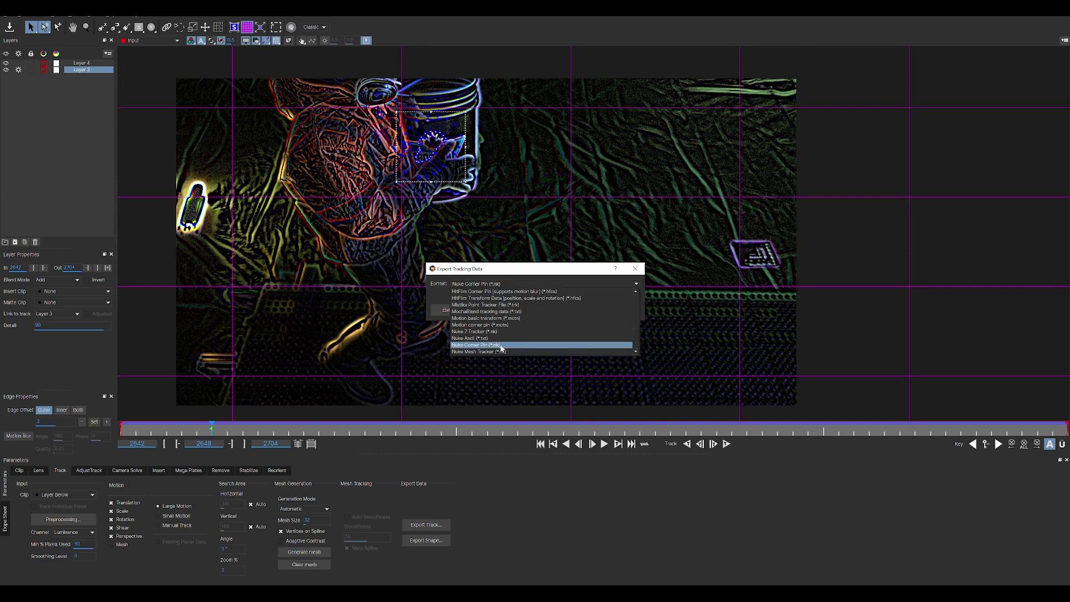
left_click(505, 347)
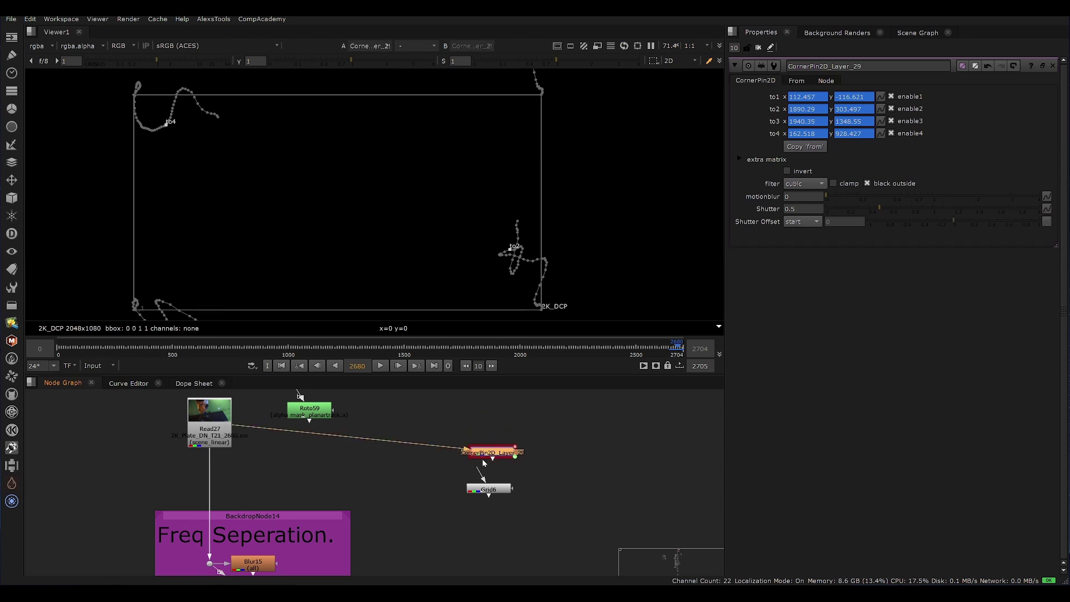
- Switch to Nuke, view the imported CornerPin2D_Layer_29 node applied to the plate, and enable its invert option
key("1")
scroll(371, 154, "up", 3)
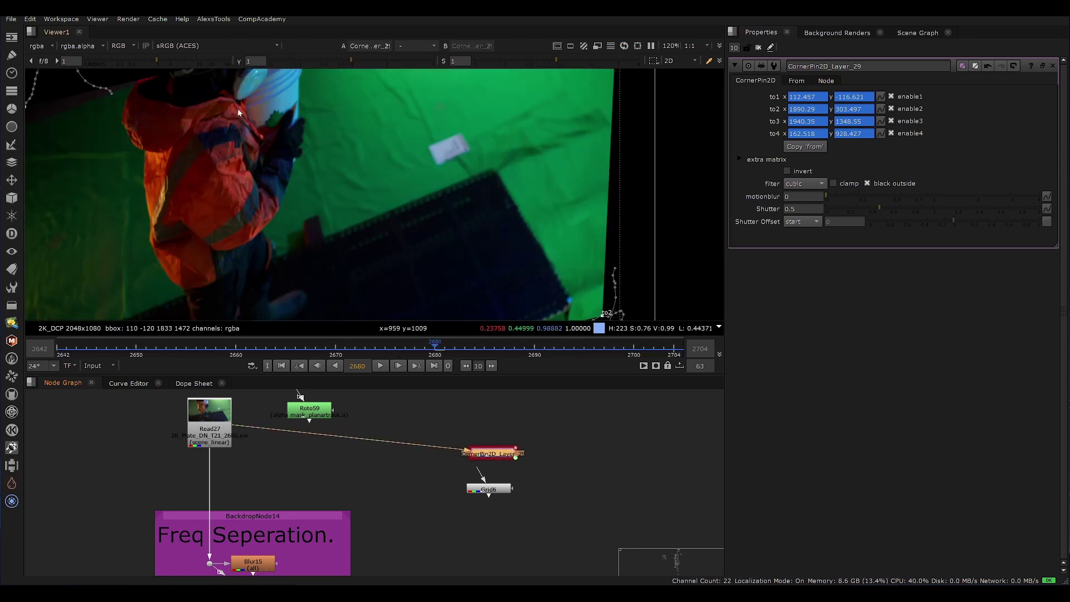
scroll(443, 113, "down", 2)
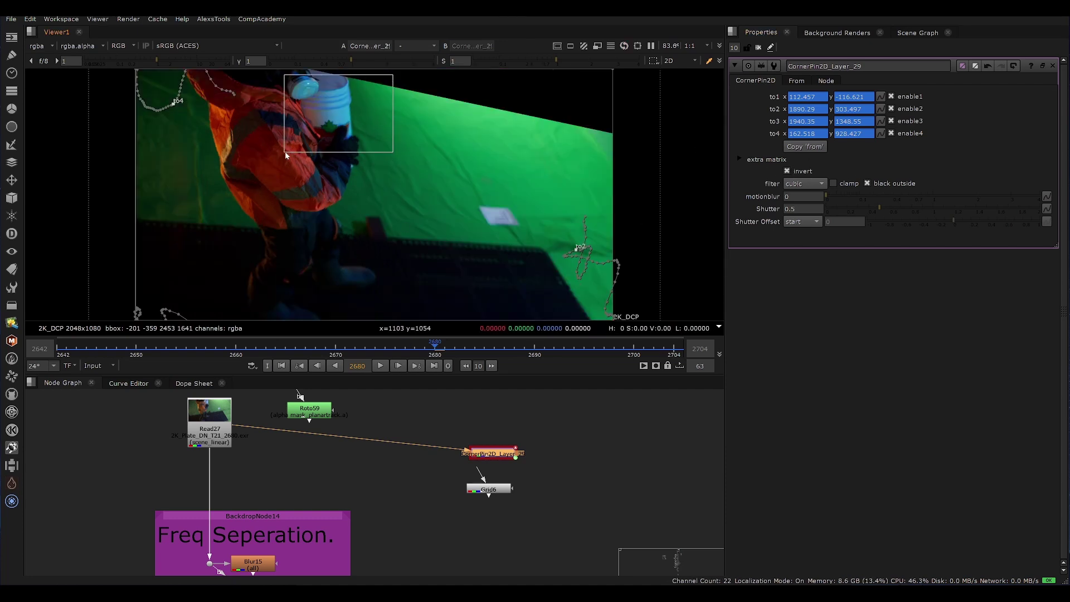
scroll(354, 91, "up", 4)
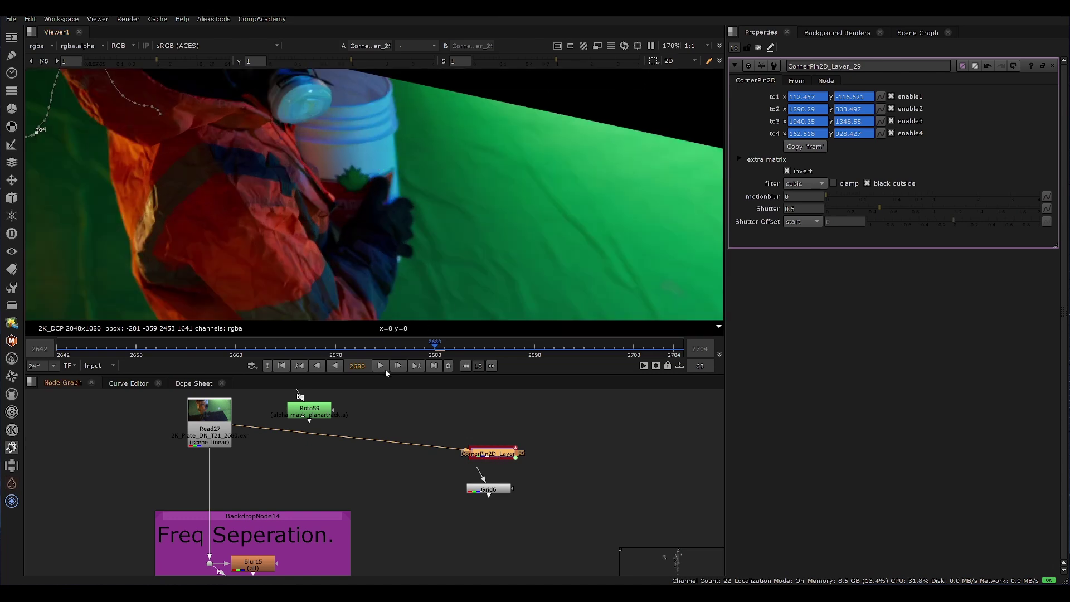
- Play back the inverted corner pin result and check how steadily the leaf logo on the bucket holds
left_click(380, 365)
scroll(442, 220, "down", 4)
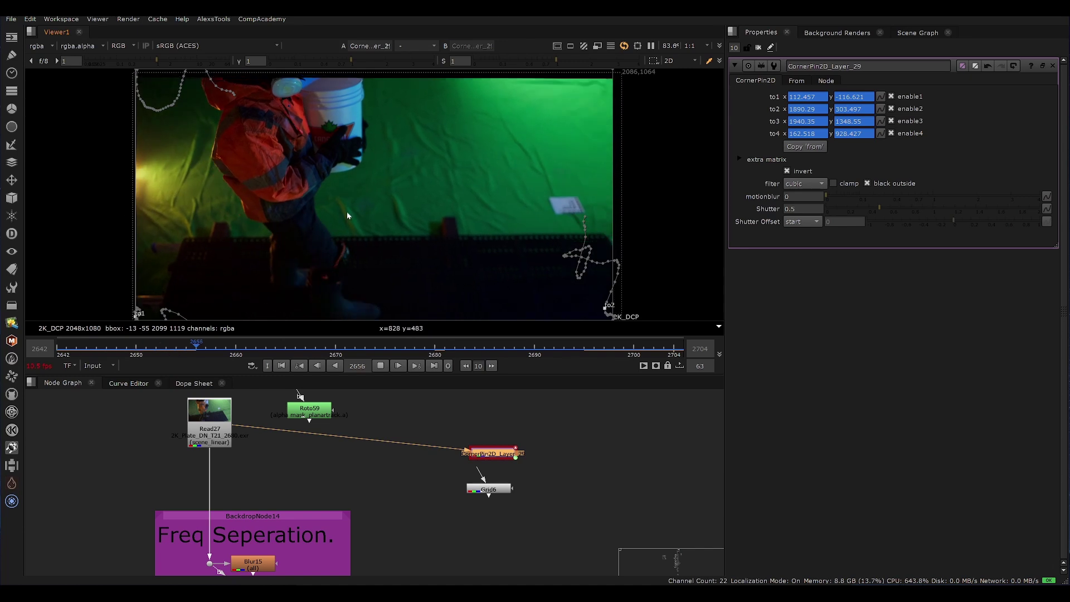
scroll(379, 184, "up", 8)
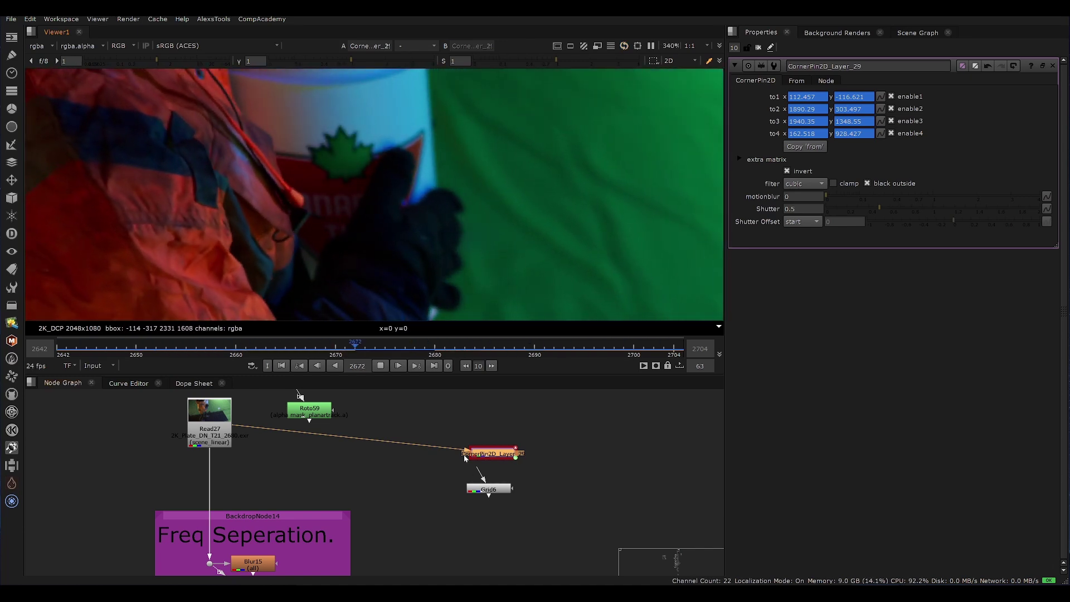
- Connect the Grid6 node to the output of CornerPin2D_Layer_29 and place it directly below
scroll(466, 458, "up", 3)
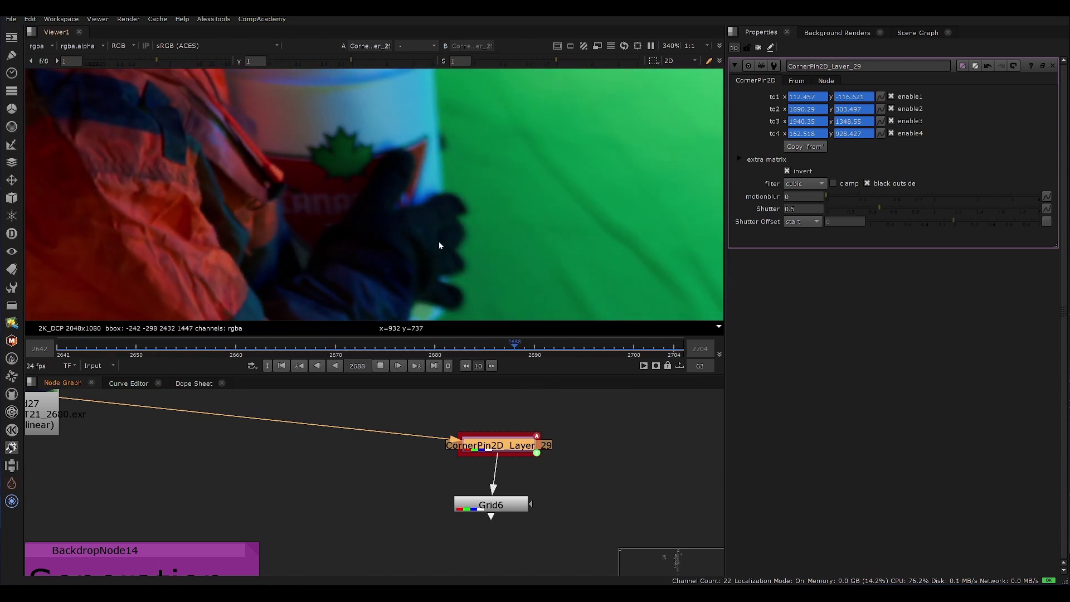
left_click_drag(516, 505, 518, 510)
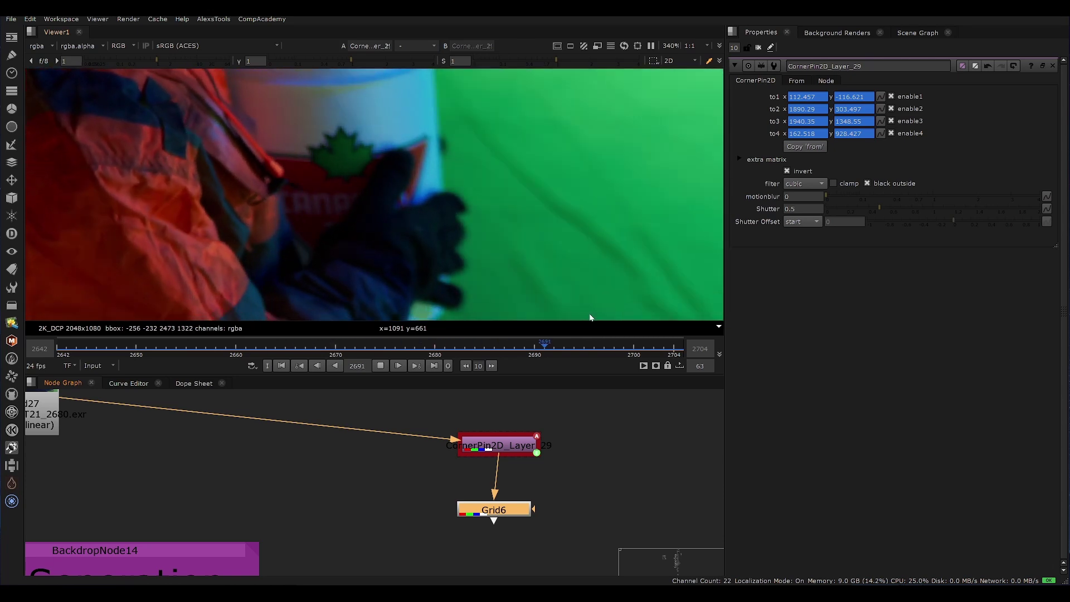
scroll(523, 481, "down", 2)
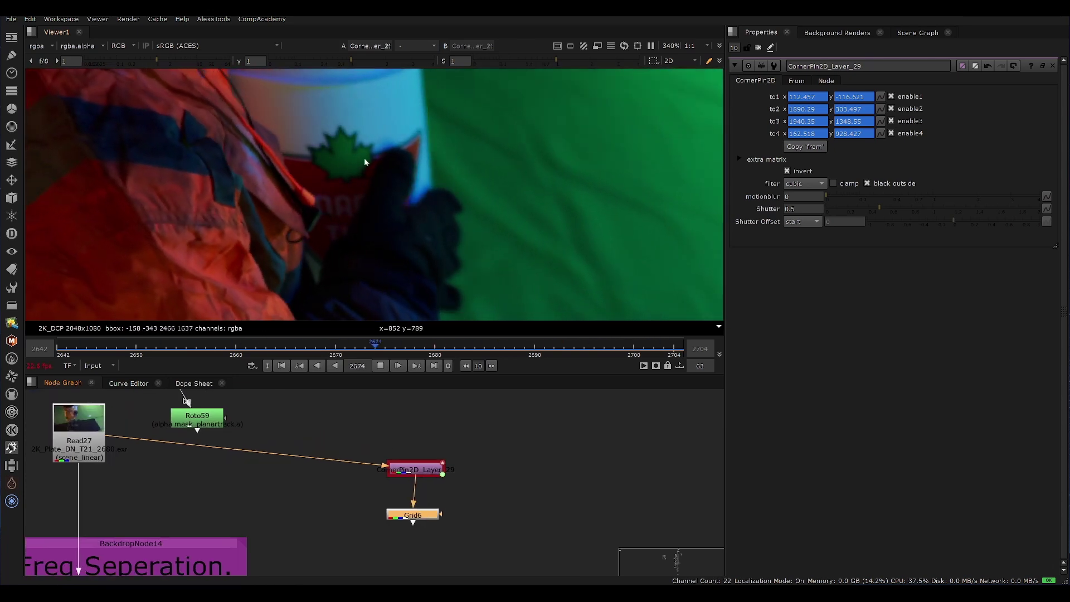
scroll(364, 162, "down", 8)
scroll(362, 149, "up", 6)
left_click_drag(404, 204, 440, 305)
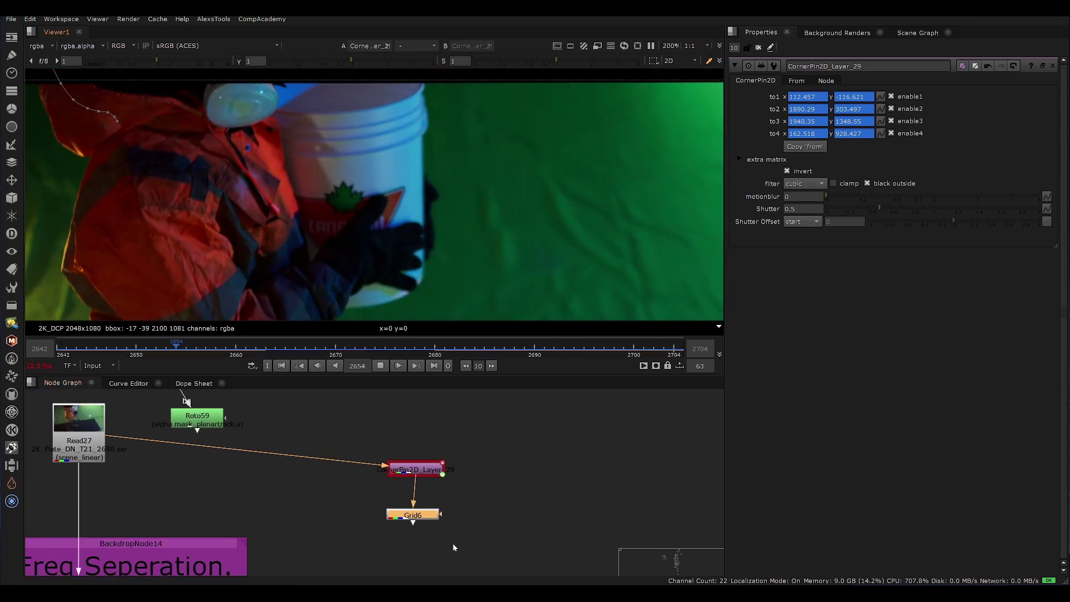
- View the Grid6 output and compare the leaf logo with the grid lines during playback
key("1")
left_click_drag(480, 500, 354, 557)
key("f")
scroll(371, 163, "up", 6)
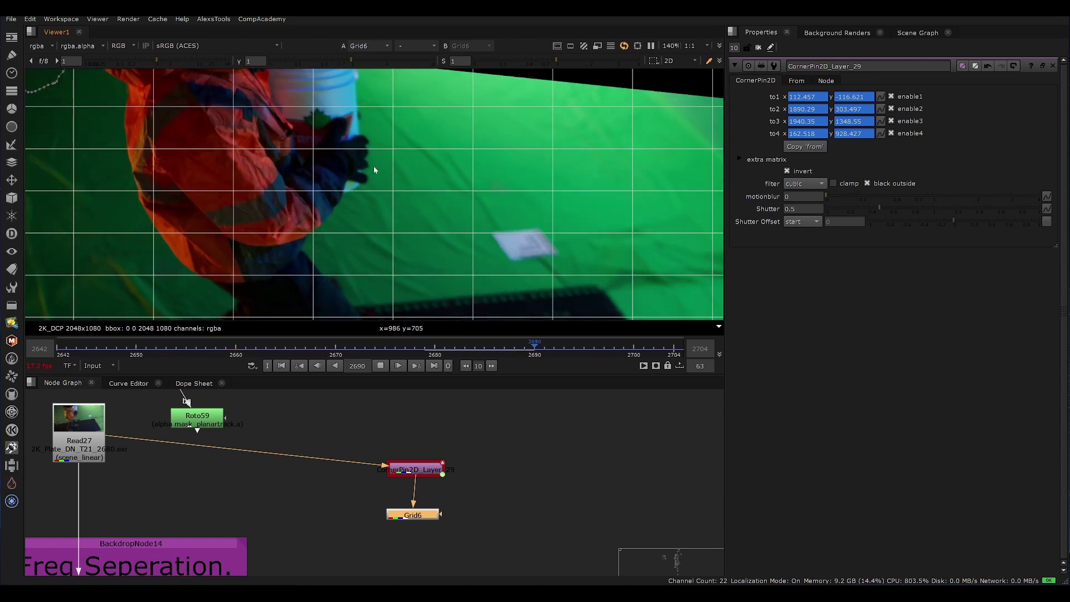
left_click_drag(374, 167, 434, 247)
left_click_drag(436, 513, 434, 512)
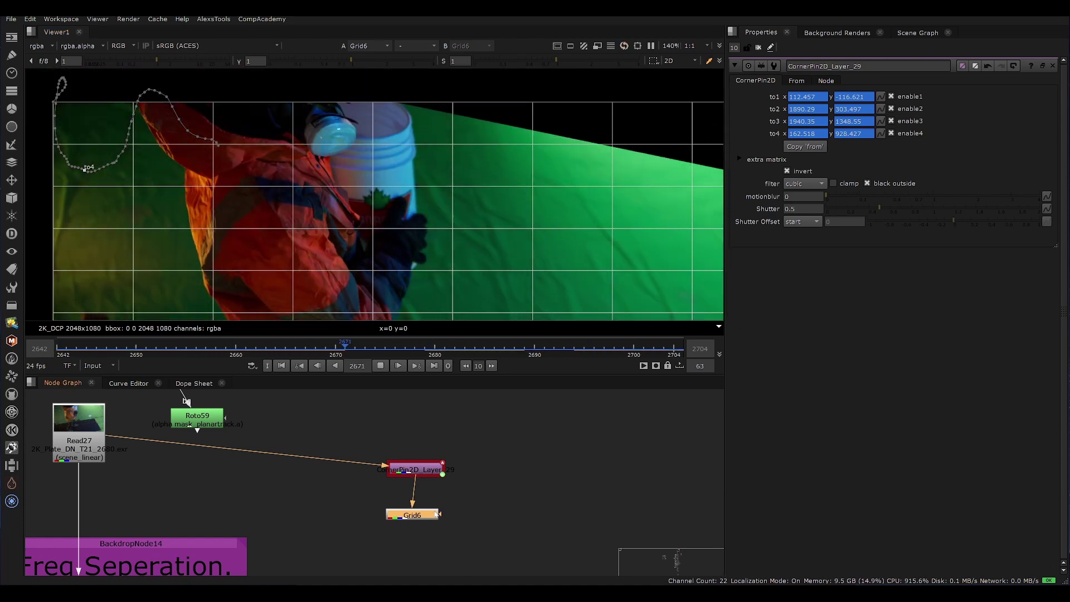
- Set the Grid6 node's line size to 1.1 and its number to 20
double_click(436, 514)
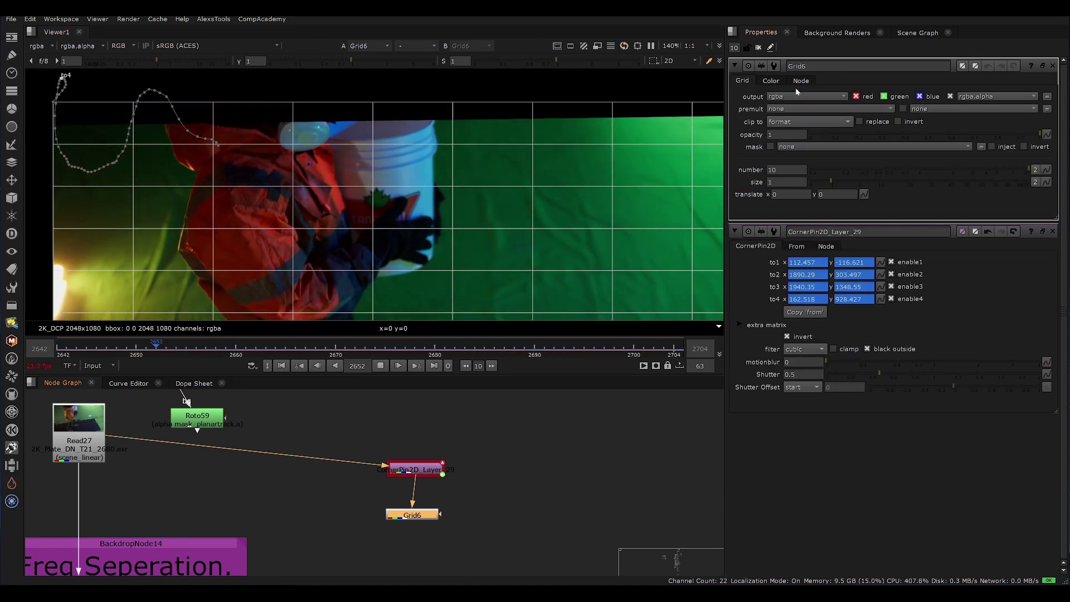
left_click(833, 181)
left_click_drag(853, 172, 913, 174)
left_click(861, 174, "ctrl")
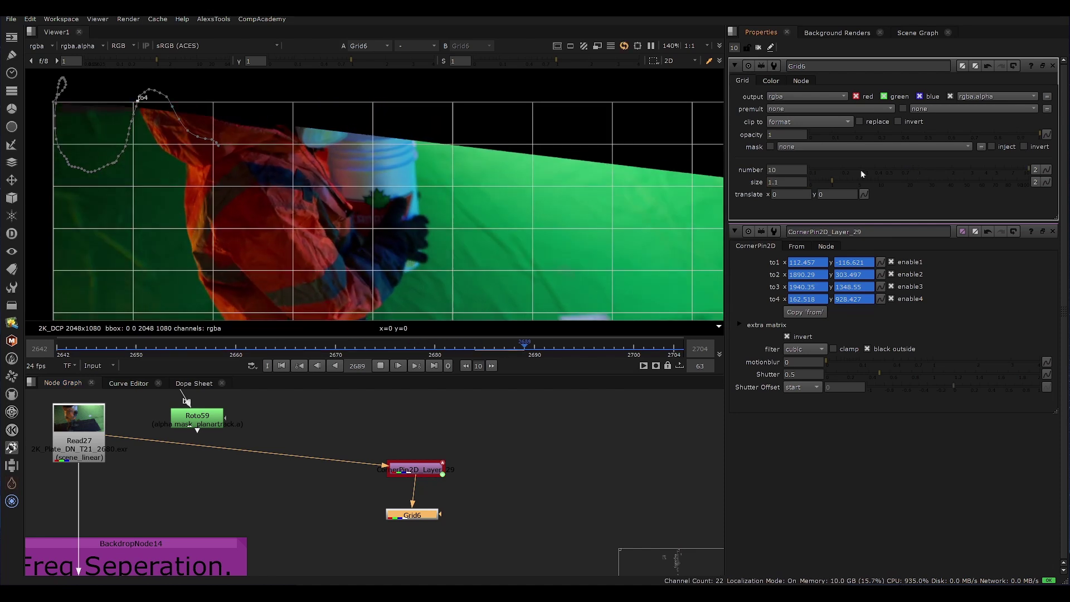
left_click_drag(783, 171, 746, 177)
type("20")
key("Return")
- Disconnect Grid6, move it away from the corner pin, and reconnect its input to CornerPin2D_Layer_29
key("ctrl+d")
scroll(413, 503, "up", 2)
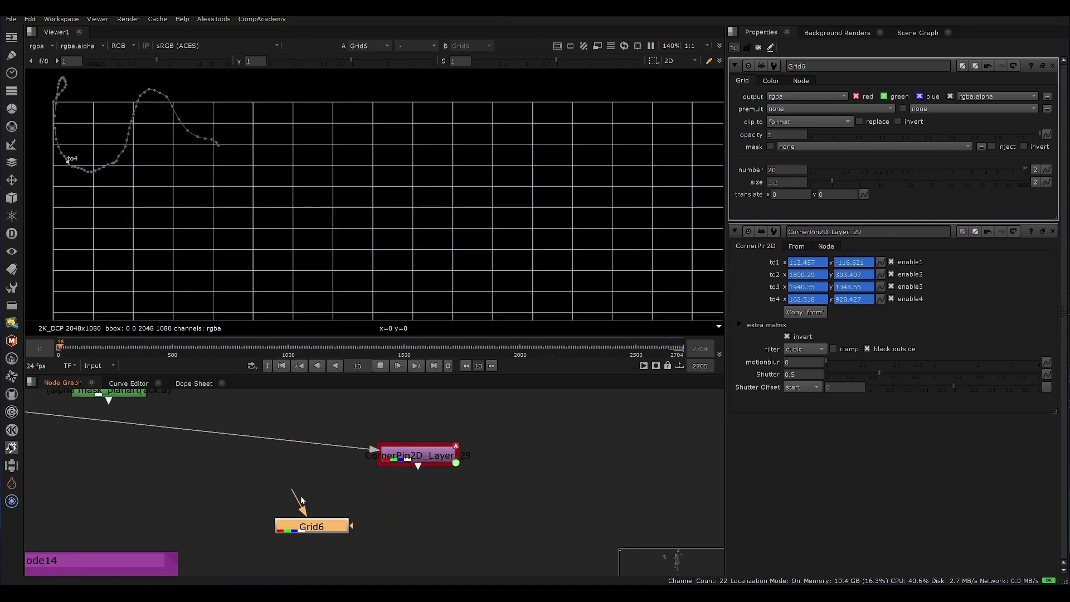
left_click_drag(301, 500, 412, 474)
key("f")
- Add a Transform node below Grid6, enable the grid's replace option, and view the grid's output alone
key("t")
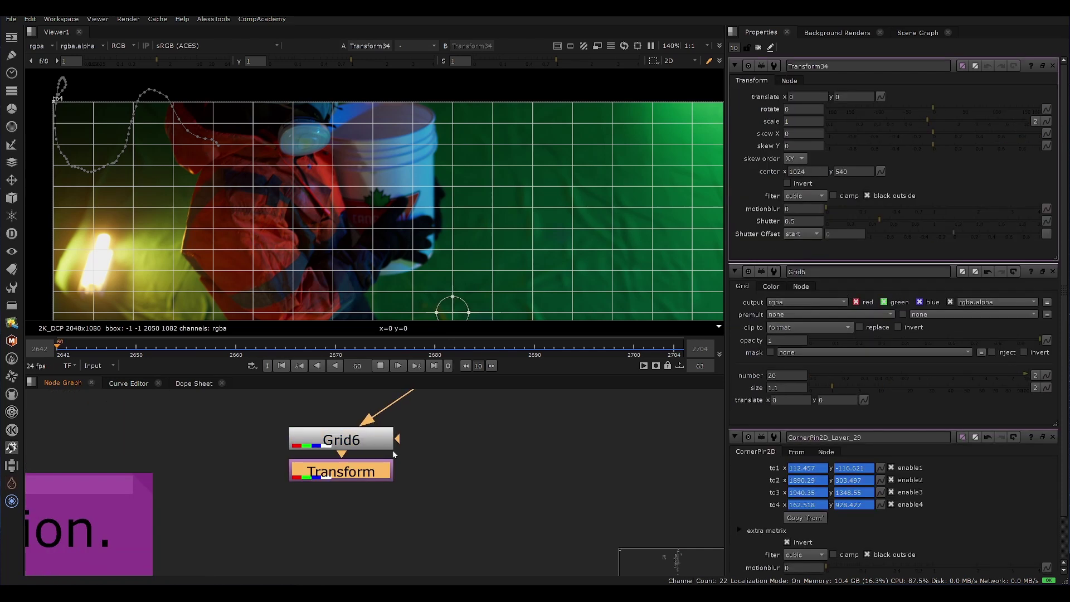
double_click(382, 436)
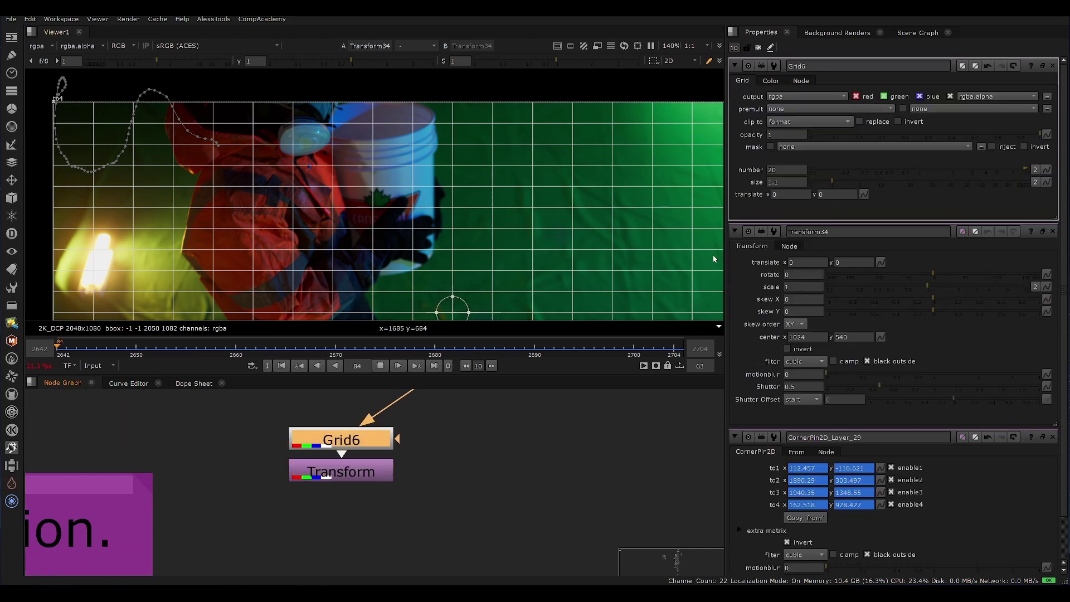
left_click(881, 122)
key("1")
key("f")
left_click_drag(312, 544, 319, 542)
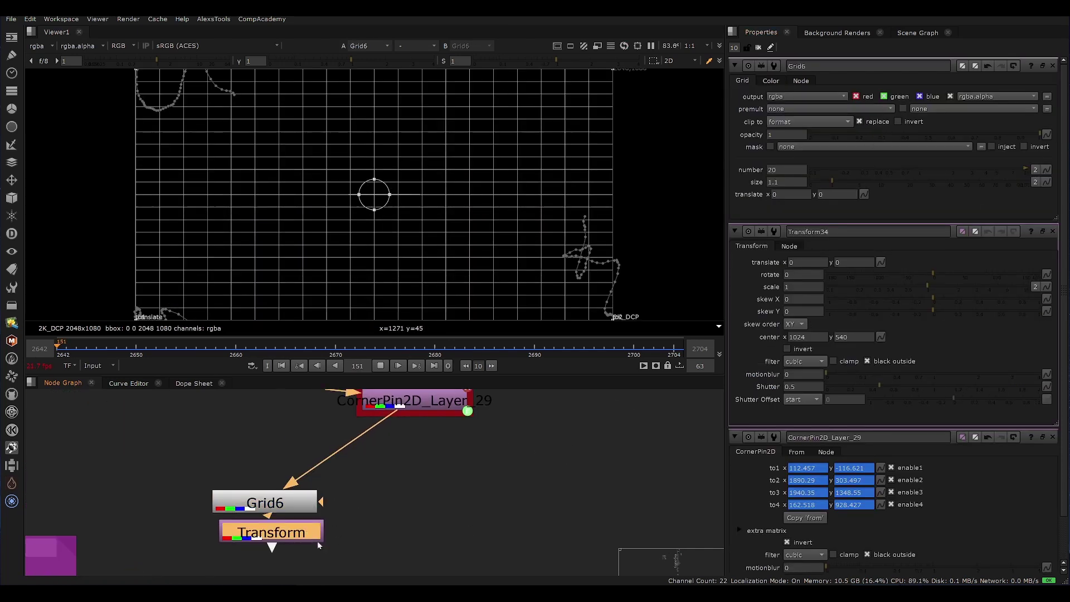
- View the Transform34 output and scale the grid down to 0.365
double_click(315, 536)
key("1")
left_click_drag(928, 121, 881, 125)
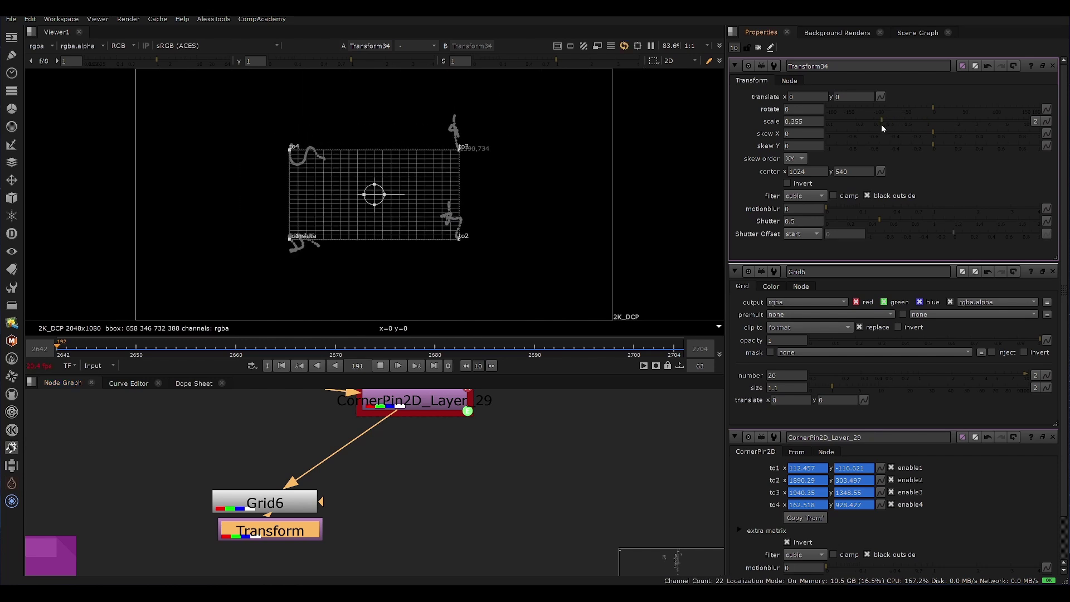
- Merge the scaled grid over the CornerPin2D_Layer_29 output and view the result
key("m")
left_click_drag(417, 504, 427, 403)
key("1")
- Go to frame 2675 and move the scaled grid over the leaf logo, to translate x -197, y 304
scroll(359, 223, "up", 4)
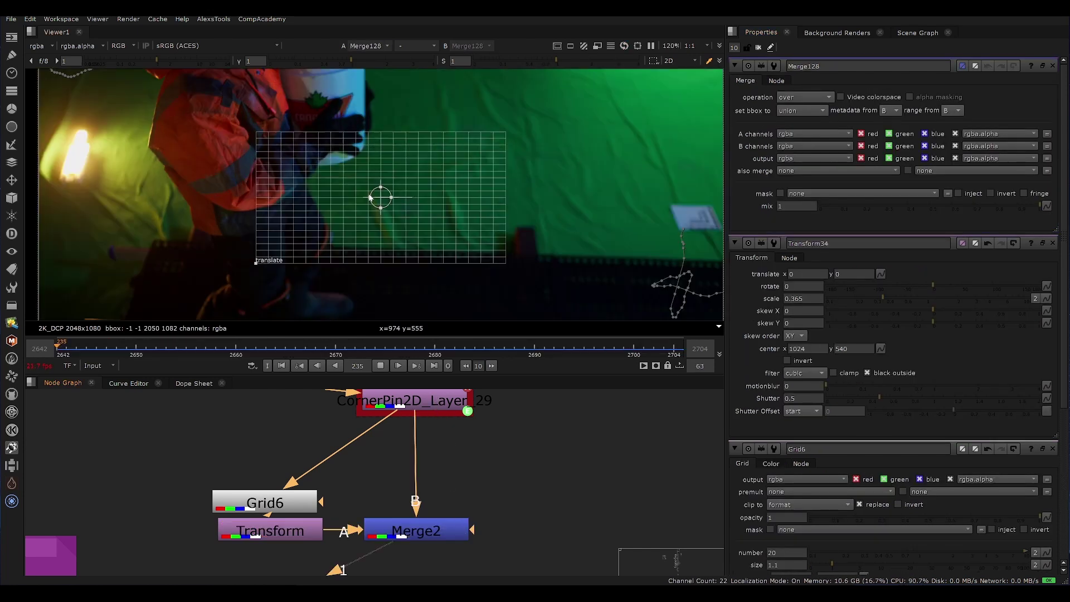
left_click_drag(385, 222, 416, 290)
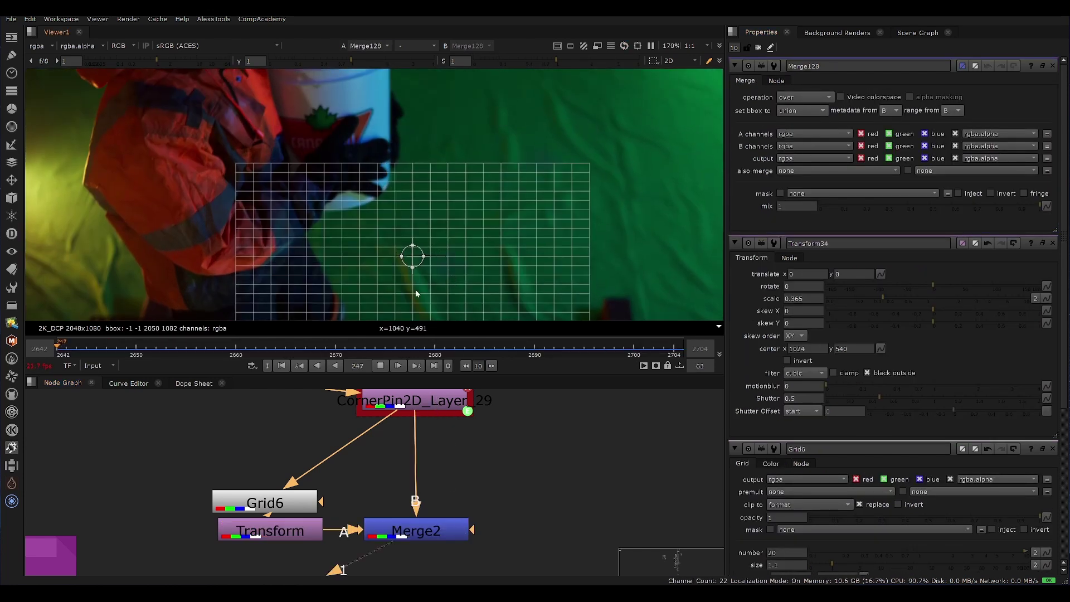
left_click(385, 346)
left_click_drag(412, 258, 317, 127)
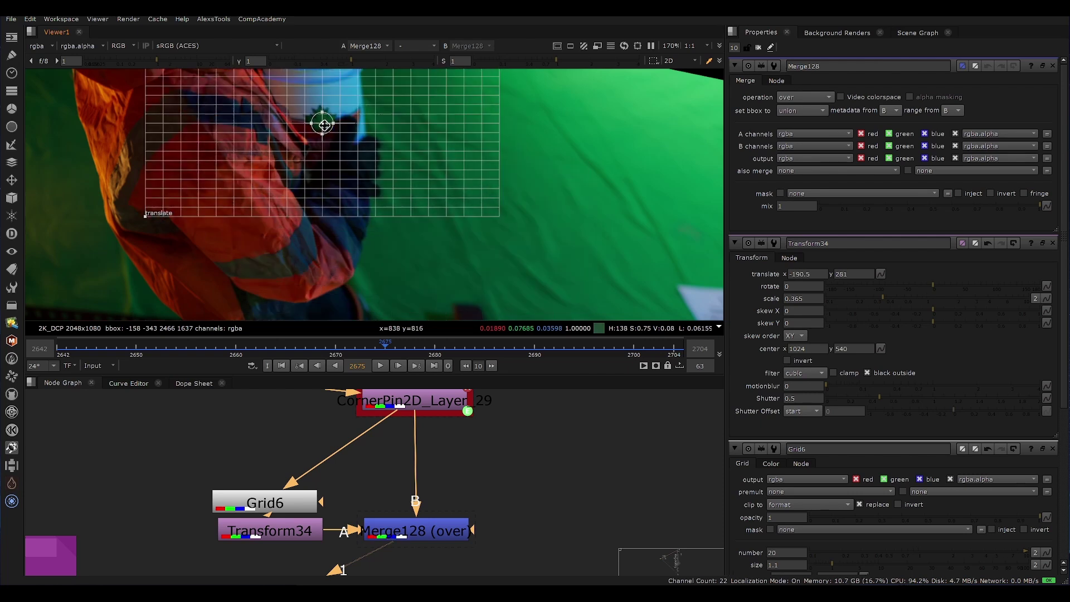
scroll(325, 123, "up", 5)
left_click_drag(371, 197, 369, 180)
scroll(383, 166, "up", 6)
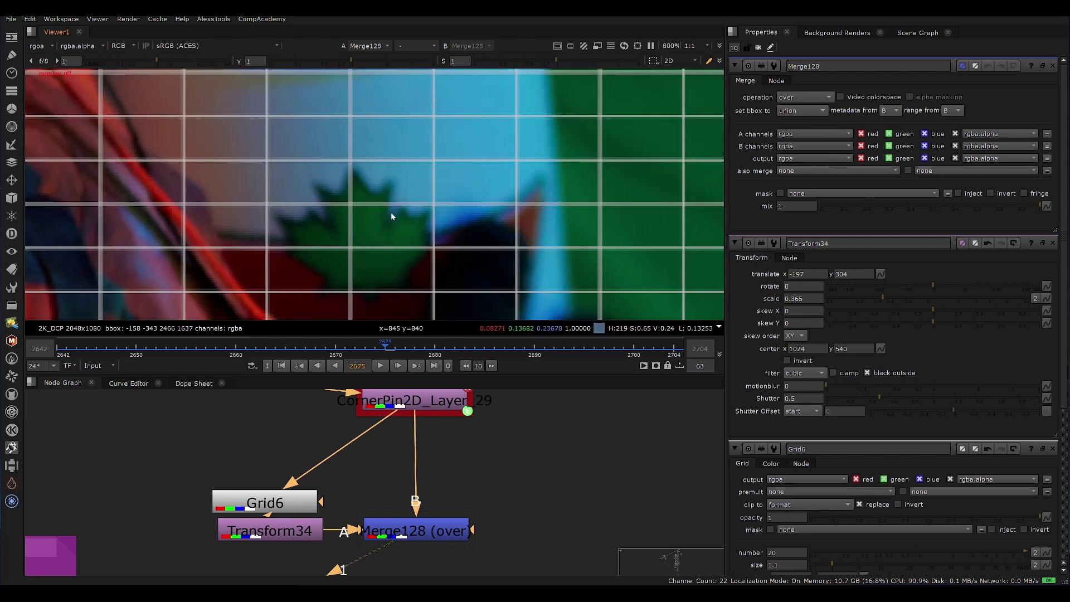
- Play back the Merge128 output and examine whether the leaf logo stays locked to the grid lines
scroll(392, 217, "down", 7)
left_click(384, 365)
scroll(419, 241, "up", 4)
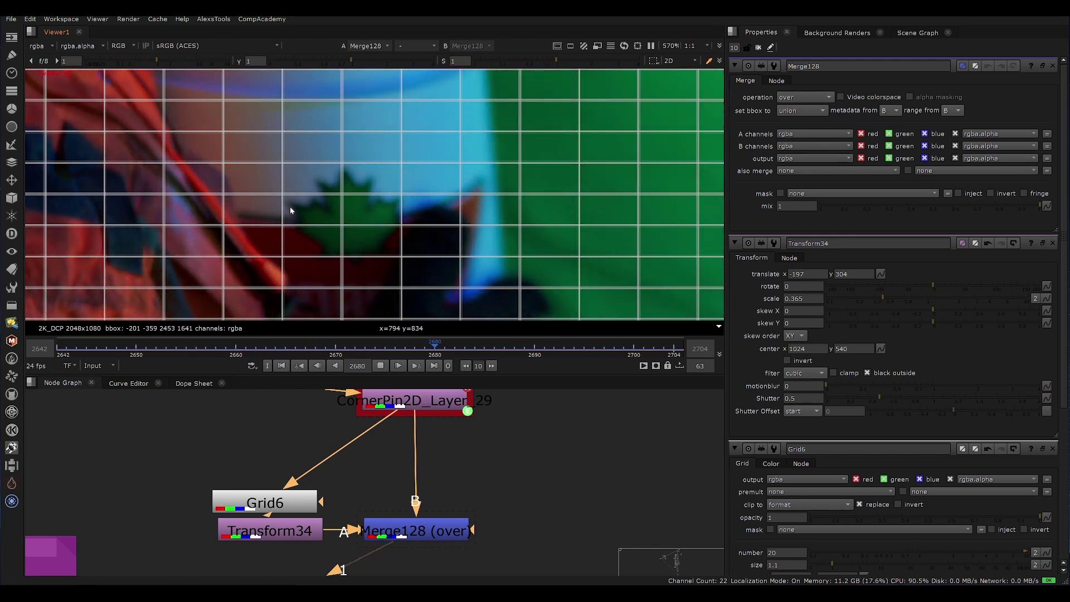
scroll(291, 206, "up", 3)
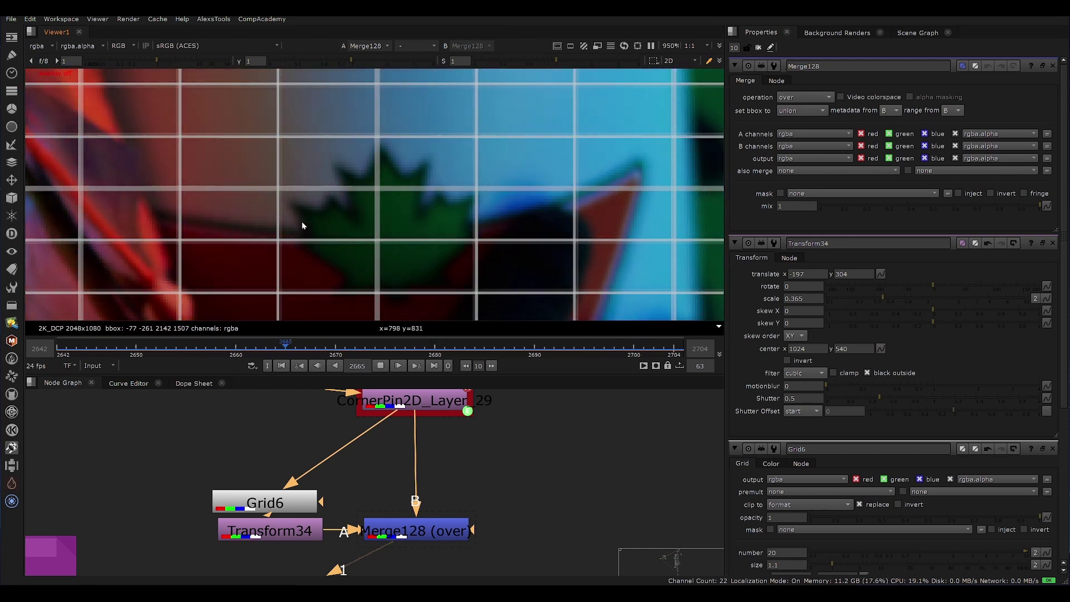
scroll(323, 215, "down", 2)
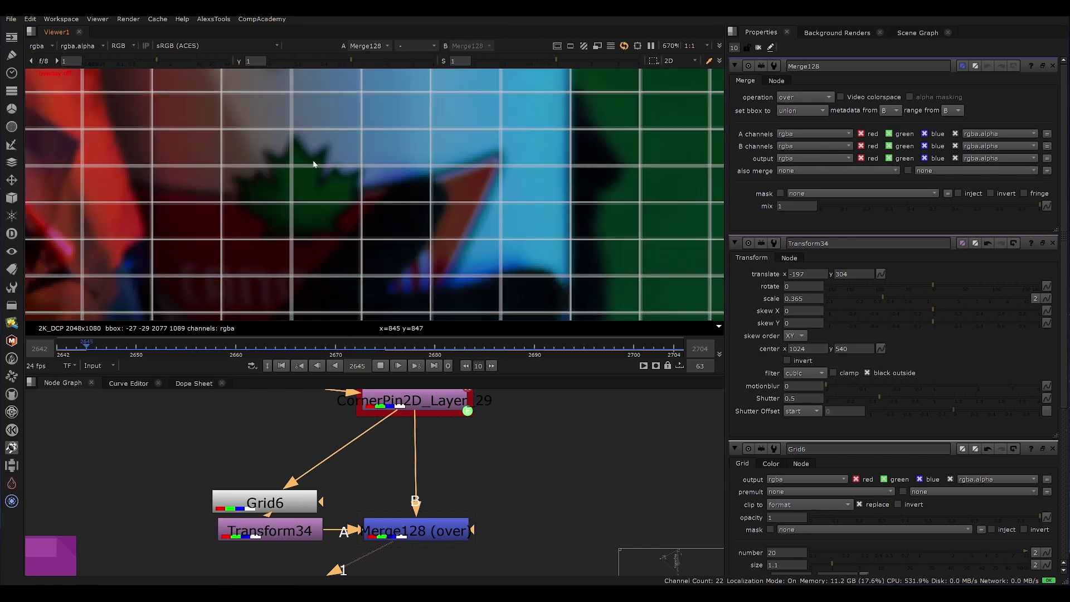
scroll(355, 177, "down", 4)
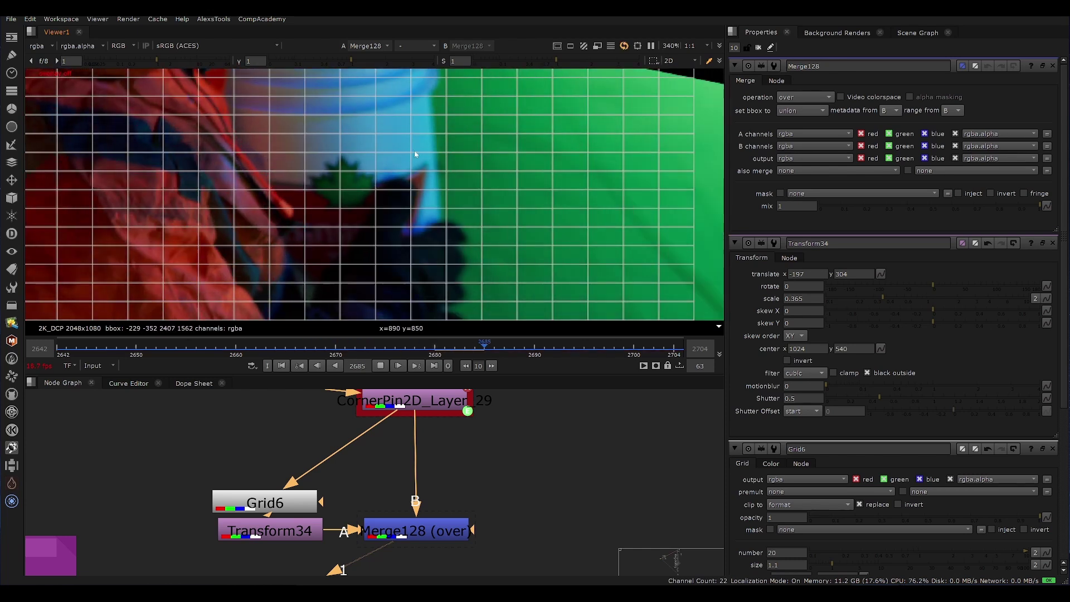
scroll(370, 108, "up", 3)
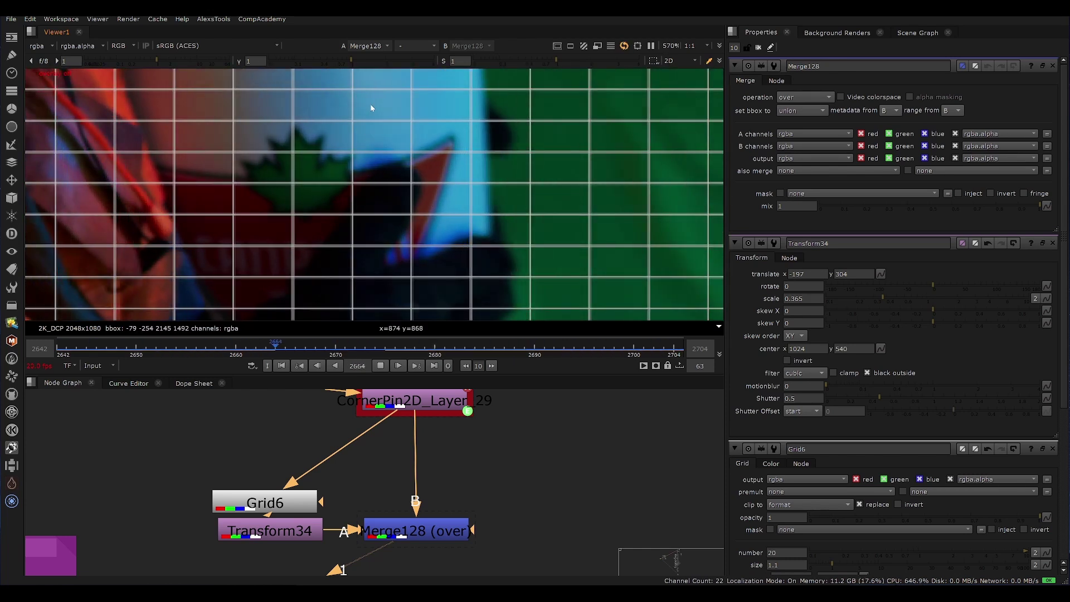
scroll(362, 202, "down", 1)
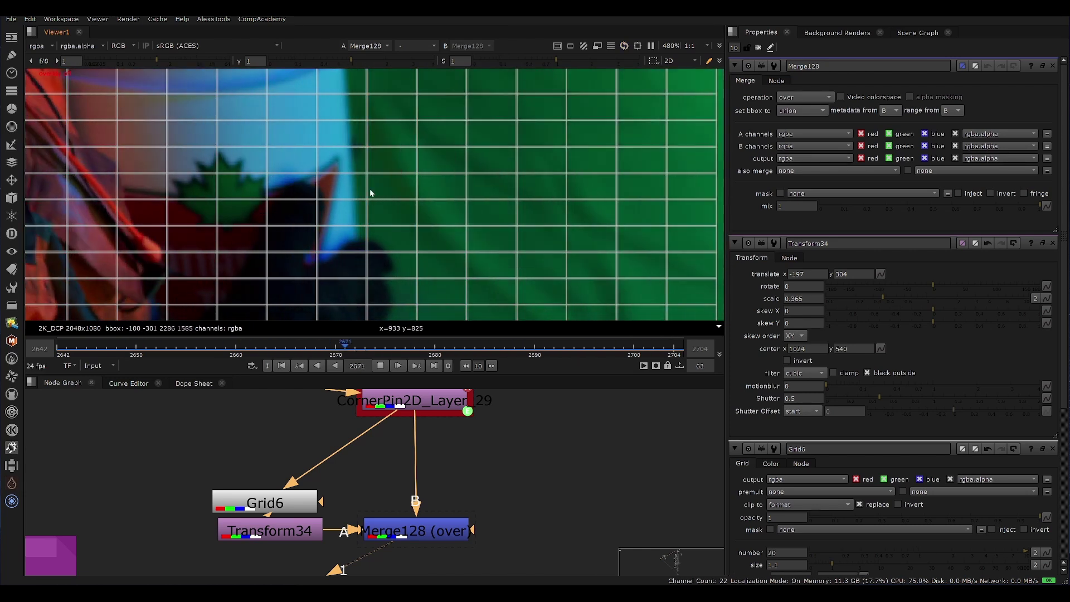
scroll(446, 211, "down", 4)
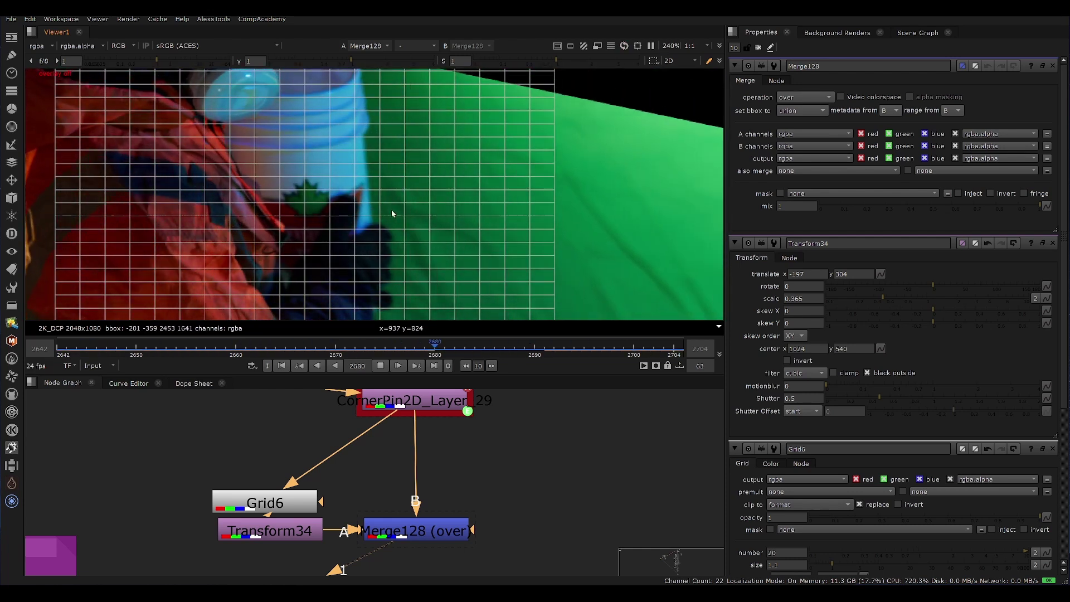
scroll(375, 136, "down", 3)
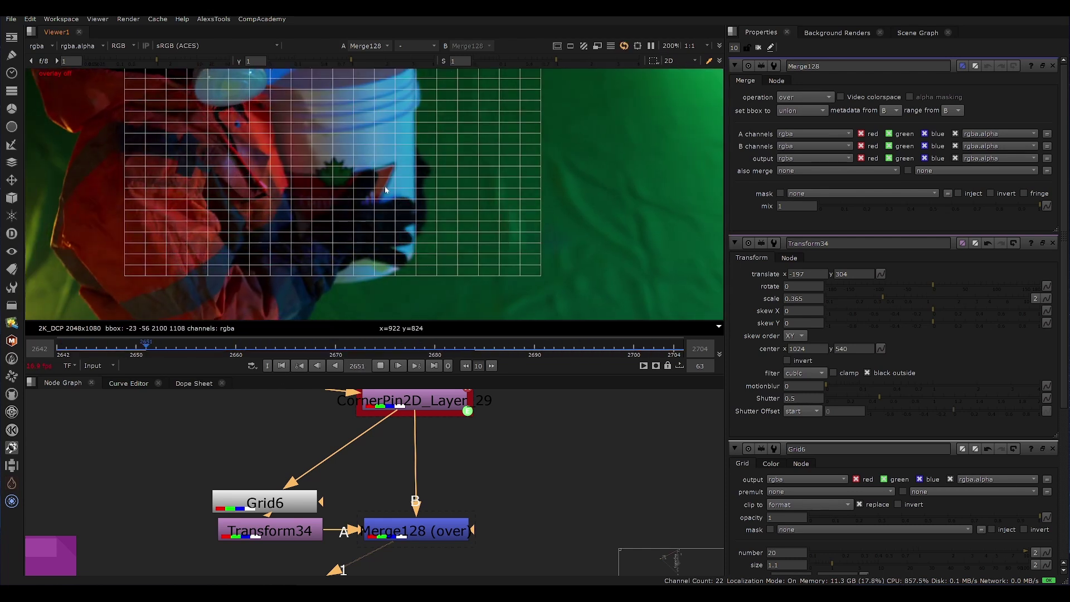
scroll(404, 166, "up", 2)
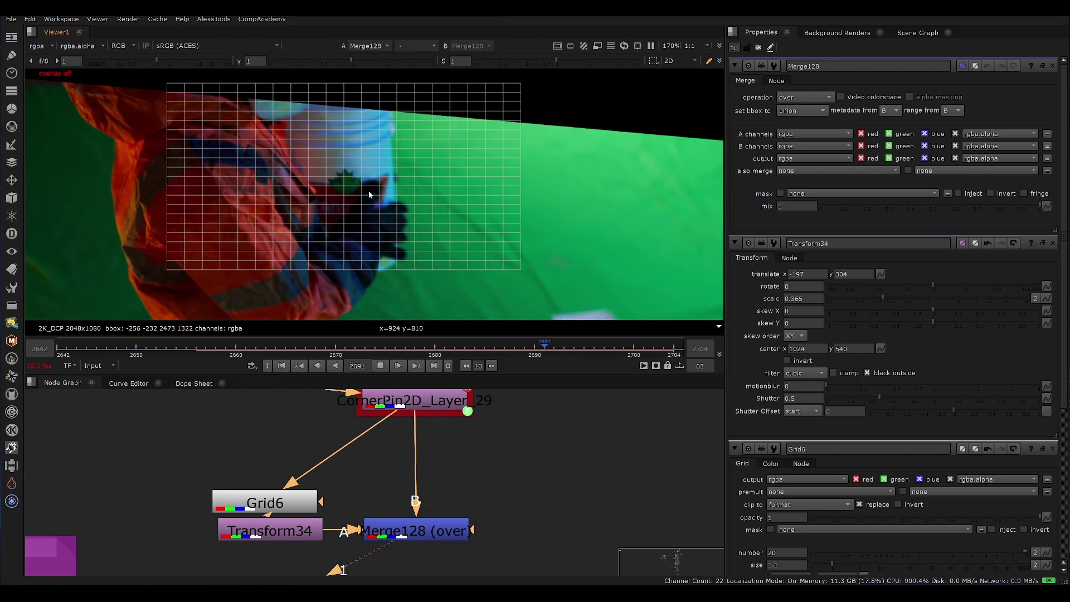
scroll(383, 170, "up", 2)
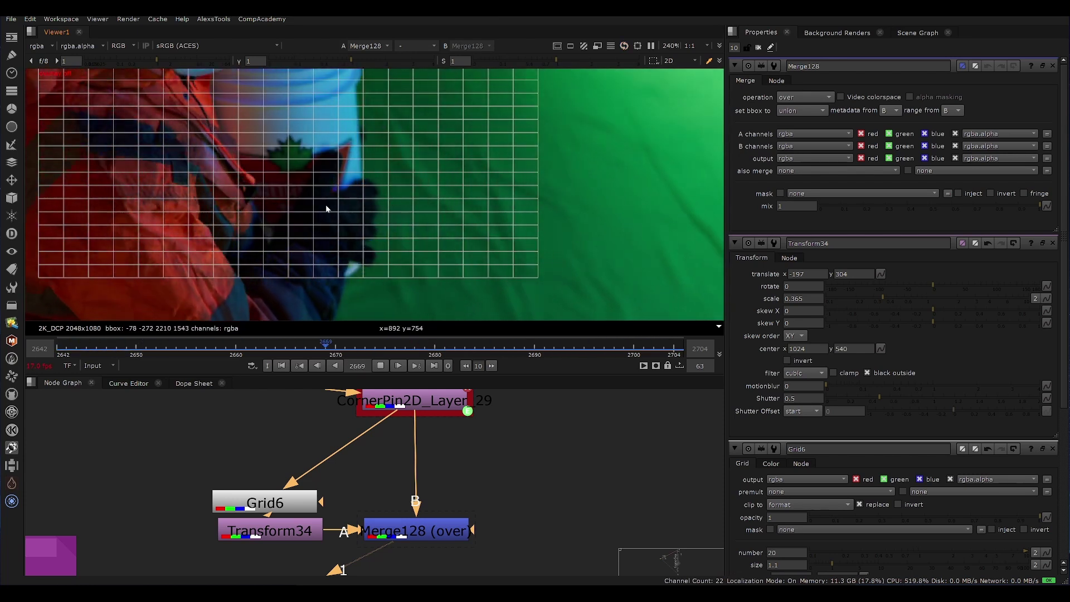
scroll(331, 204, "down", 6)
key("k")
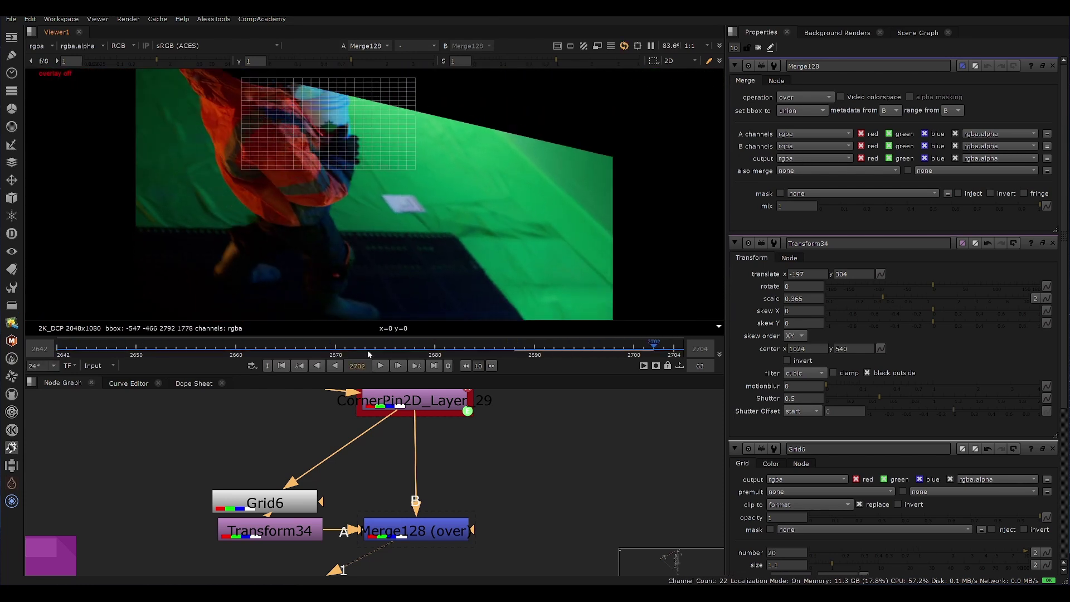
- Go to frame 2674 and close all open node properties to inspect the grid over the bucket
left_click(371, 352)
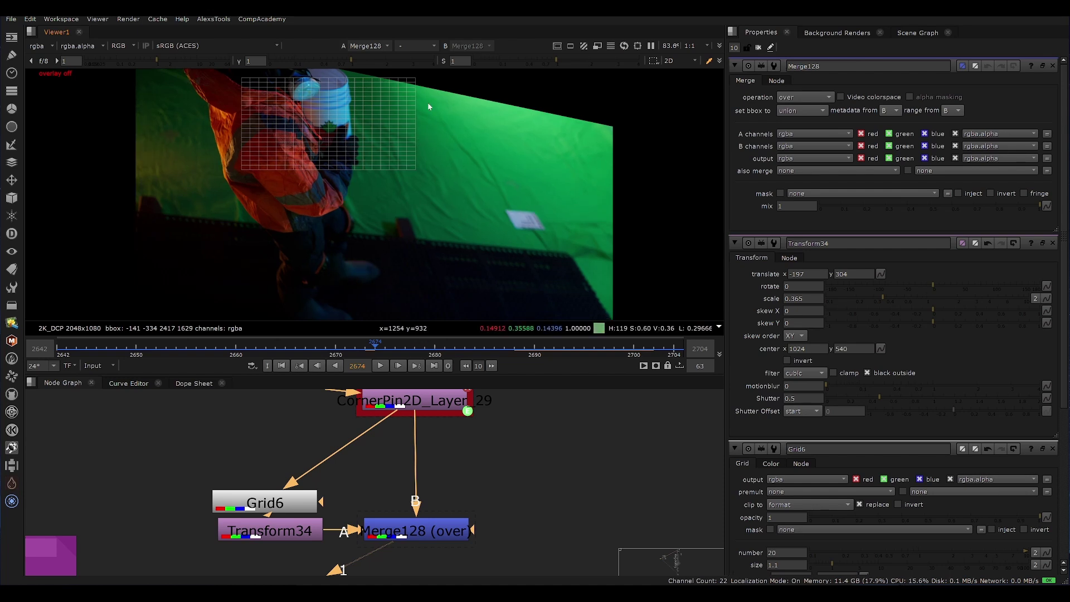
left_click(1053, 66)
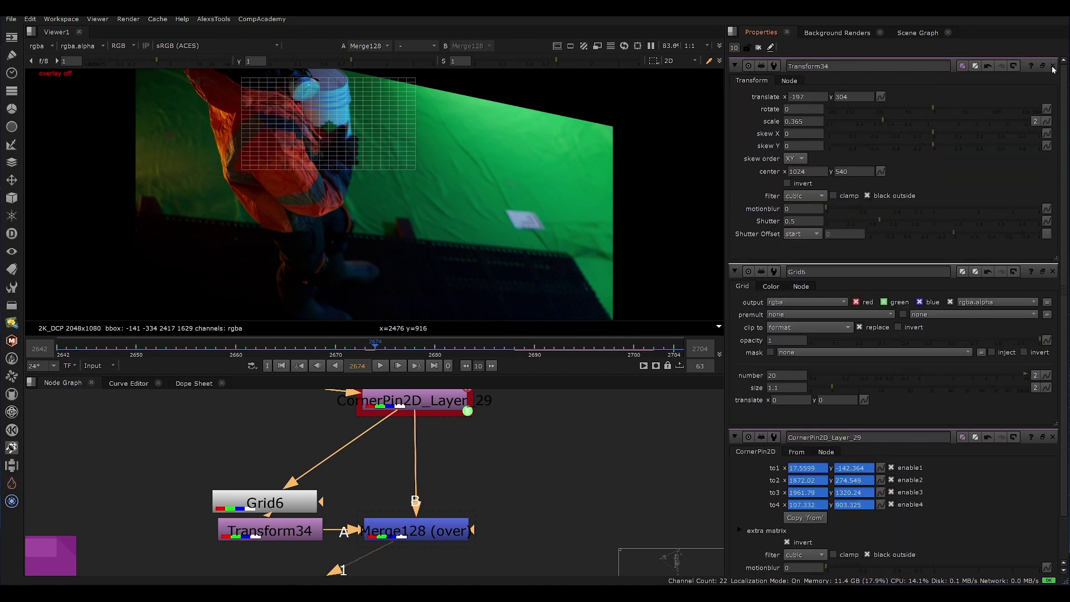
left_click(1052, 66)
left_click(1052, 65)
scroll(353, 132, "up", 5)
left_click_drag(331, 106, 379, 173)
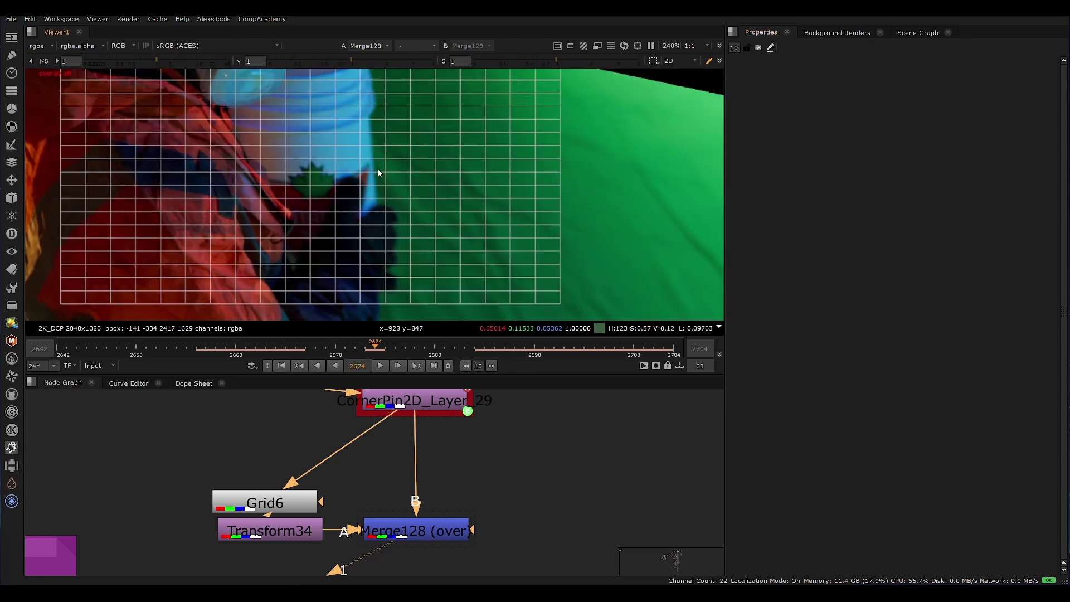
scroll(421, 167, "down", 3)
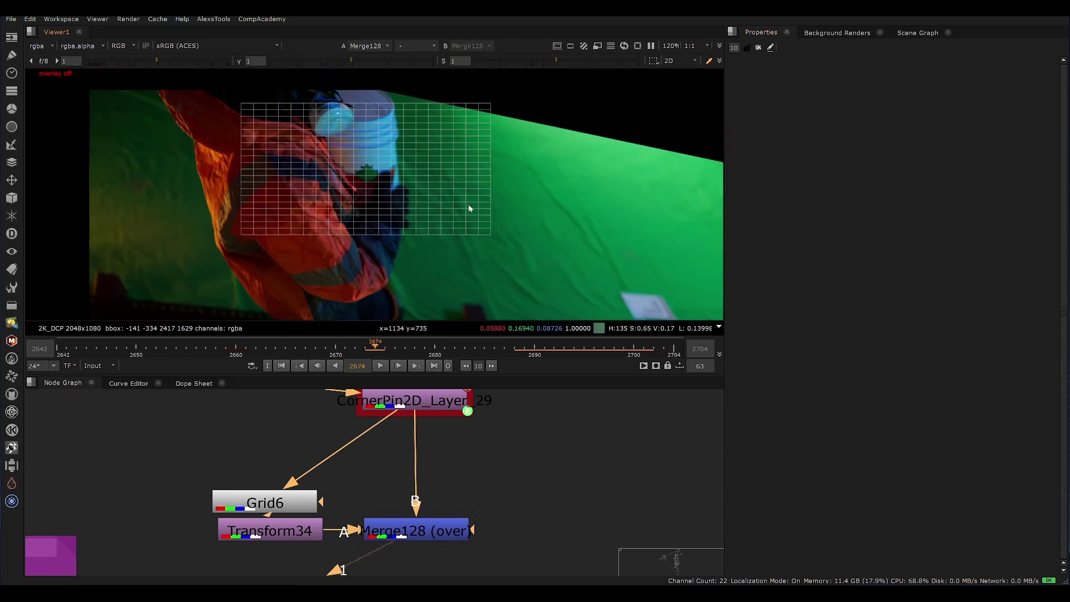
- View the CornerPin2D_Layer_29 output and widen the gap between that node and the grid and merge nodes beneath it
left_click_drag(564, 495, 511, 484)
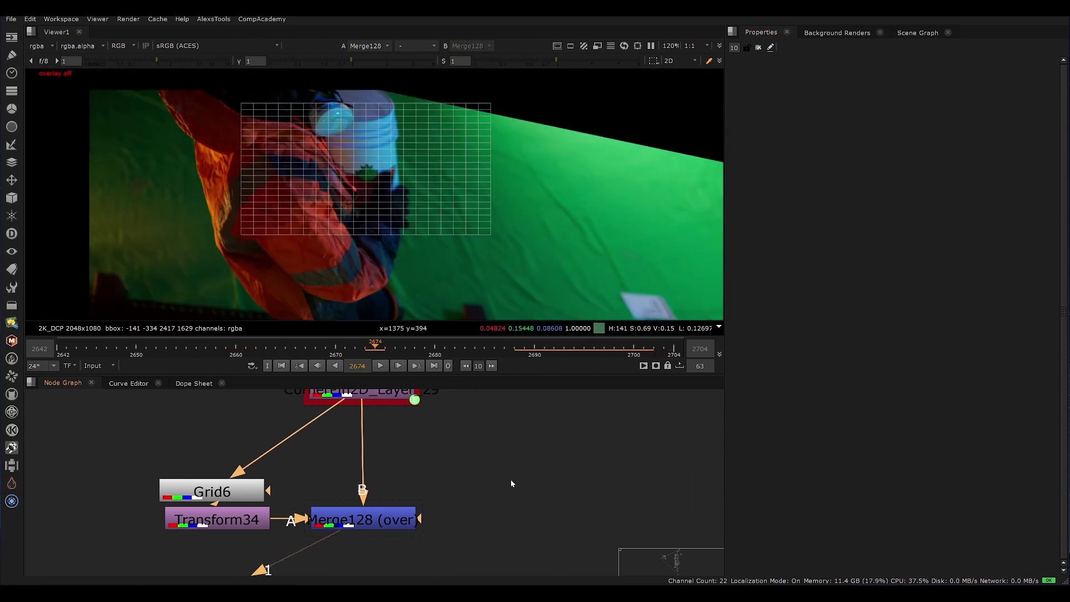
scroll(389, 529, "down", 3)
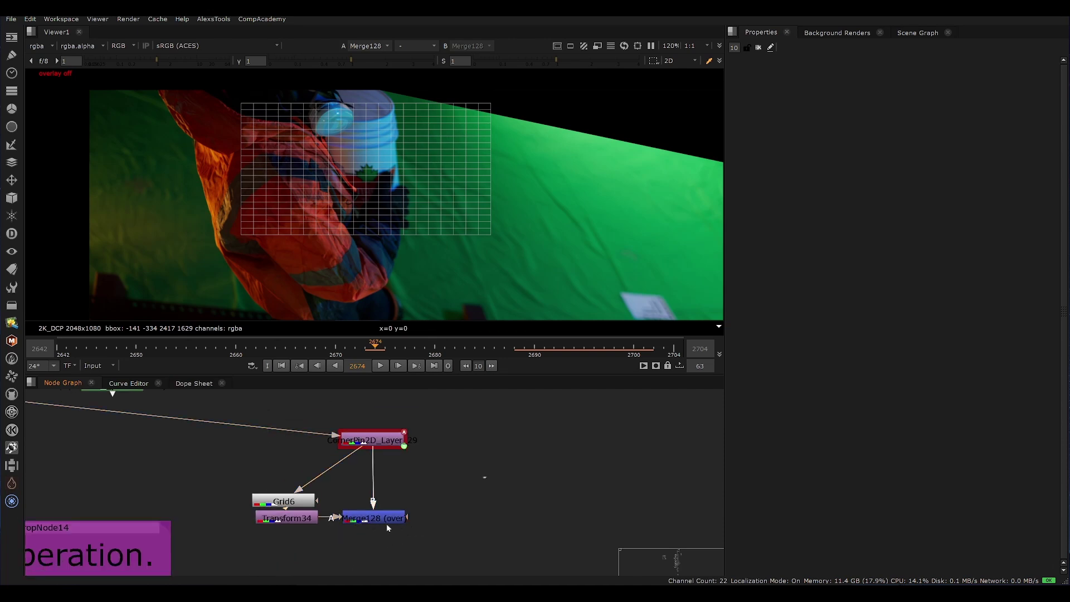
left_click_drag(426, 499, 527, 495)
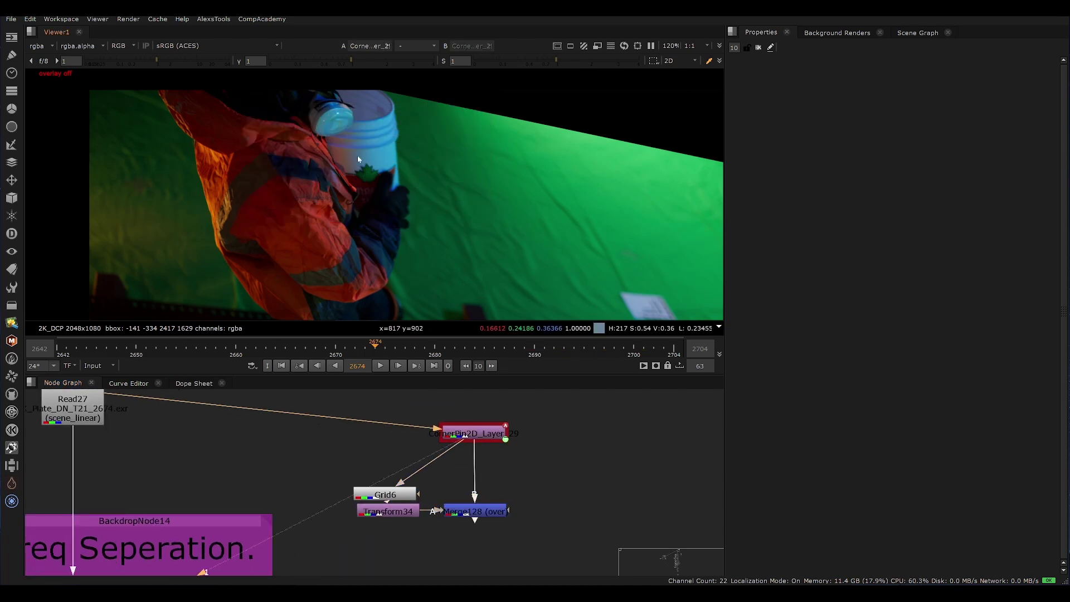
key("f")
left_click_drag(505, 432, 470, 452)
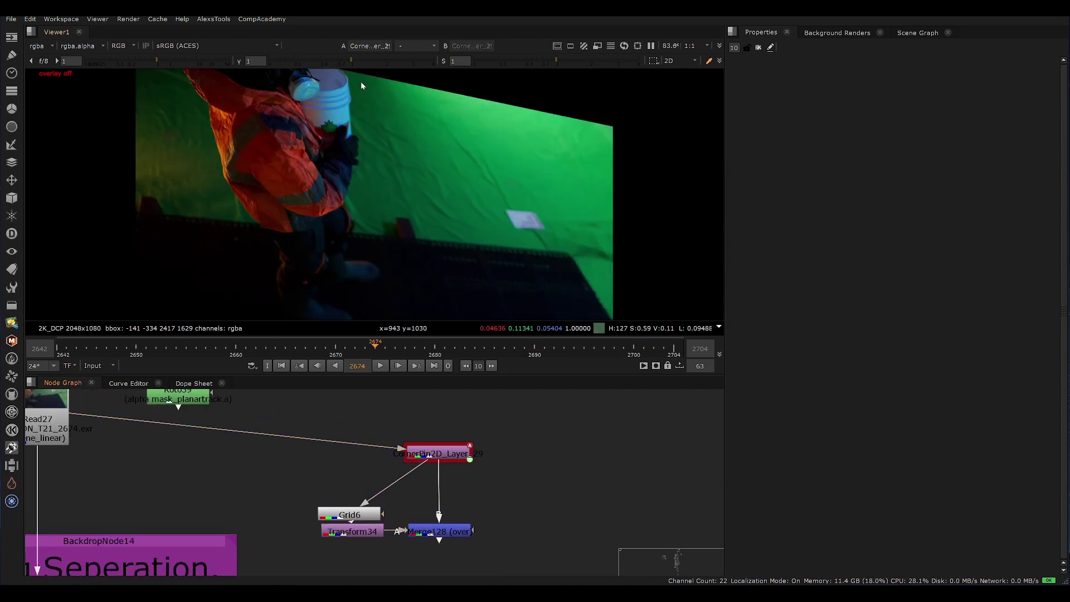
scroll(345, 122, "up", 4)
left_click_drag(345, 120, 348, 230)
left_click_drag(474, 453, 422, 513)
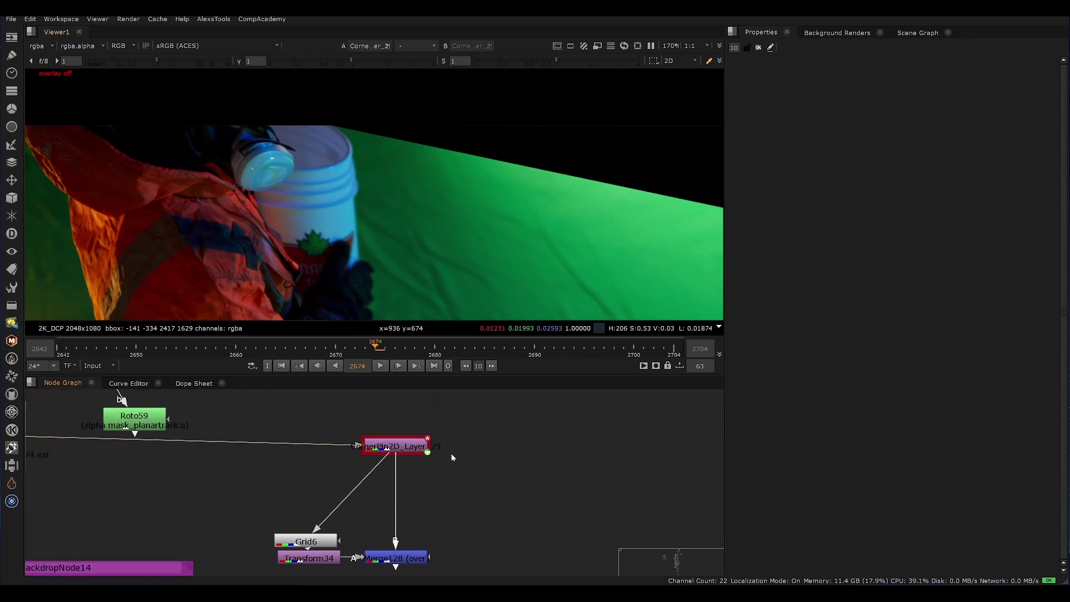
- Insert a RotoPaint node after CornerPin2D_Layer_29 and paint a blue brush stroke over the upper part of the leaf logo
key("Tab")
type("roo")
key("BackSpace")
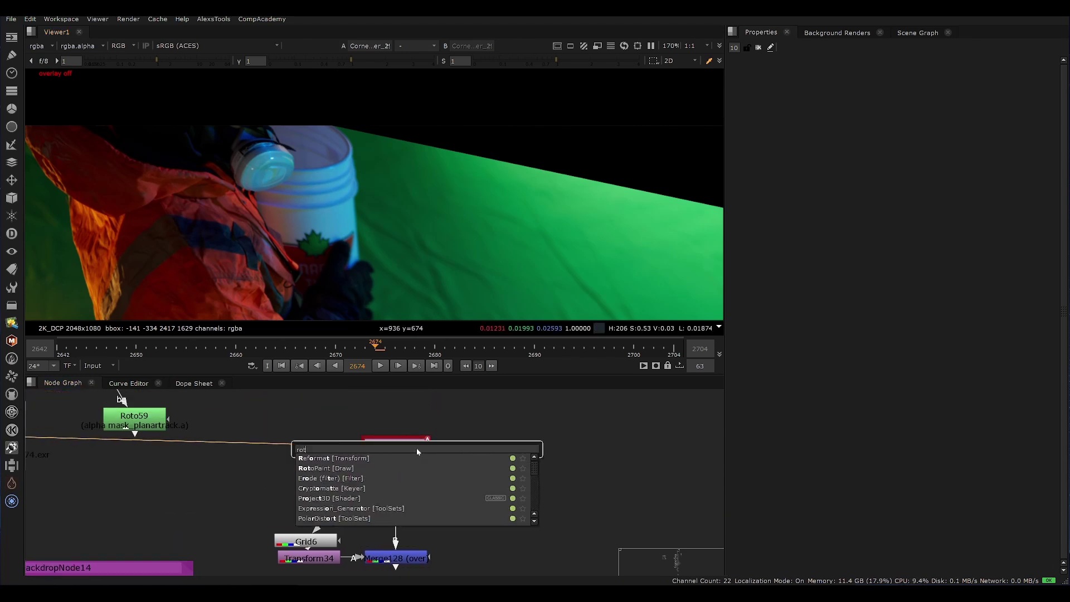
type("topain")
key("Return")
scroll(294, 248, "up", 6)
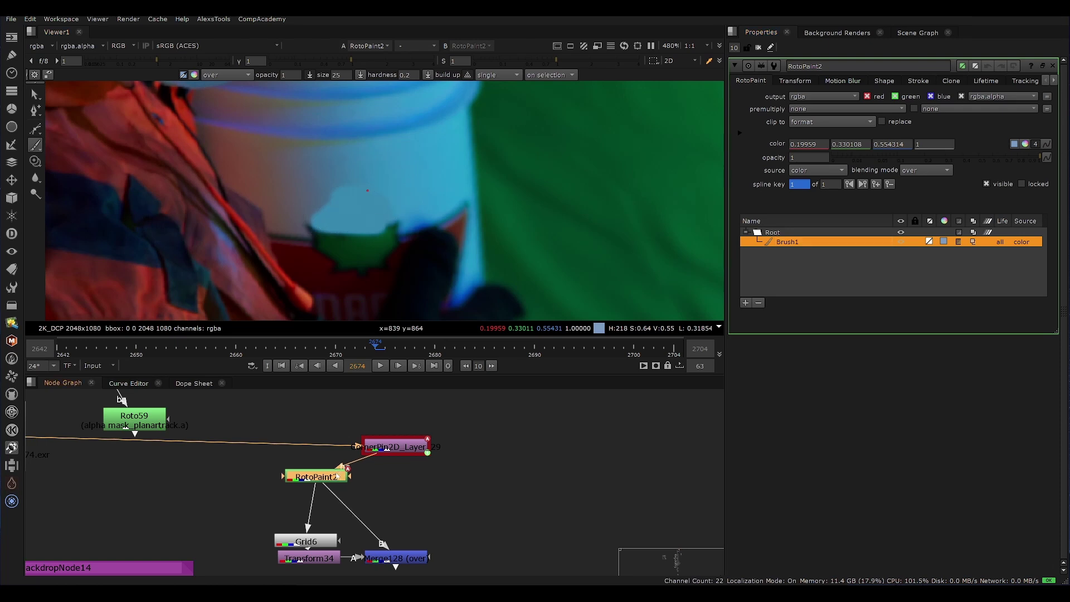
- Enable replace on RotoPaint2 and merge its paint over the CornerPin2D_Layer_29 output with a new Merge node
left_click(882, 121)
left_click(119, 397)
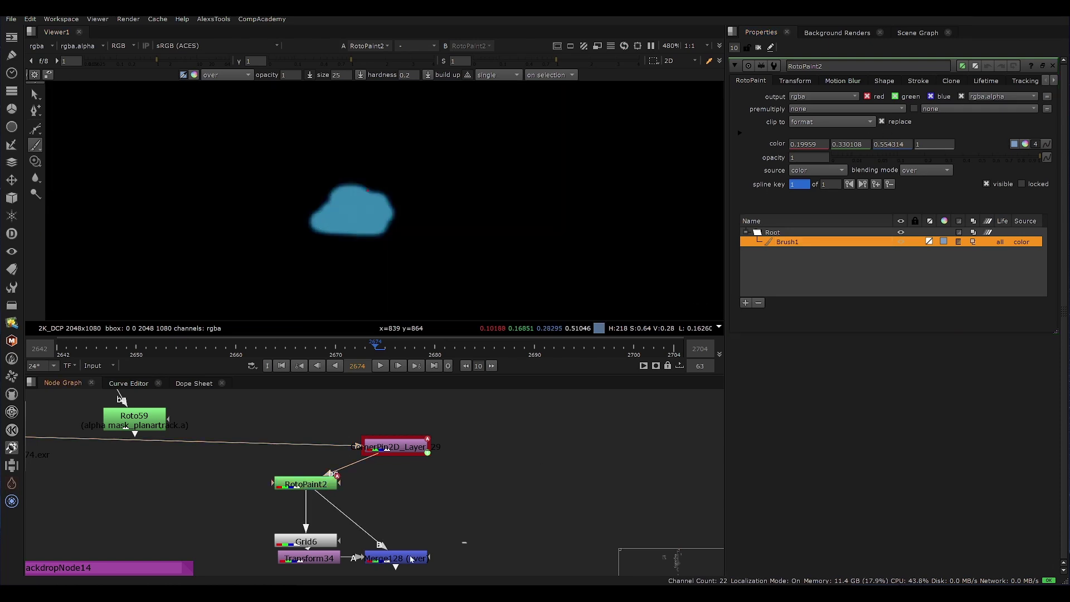
scroll(432, 468, "down", 1)
left_click(372, 464)
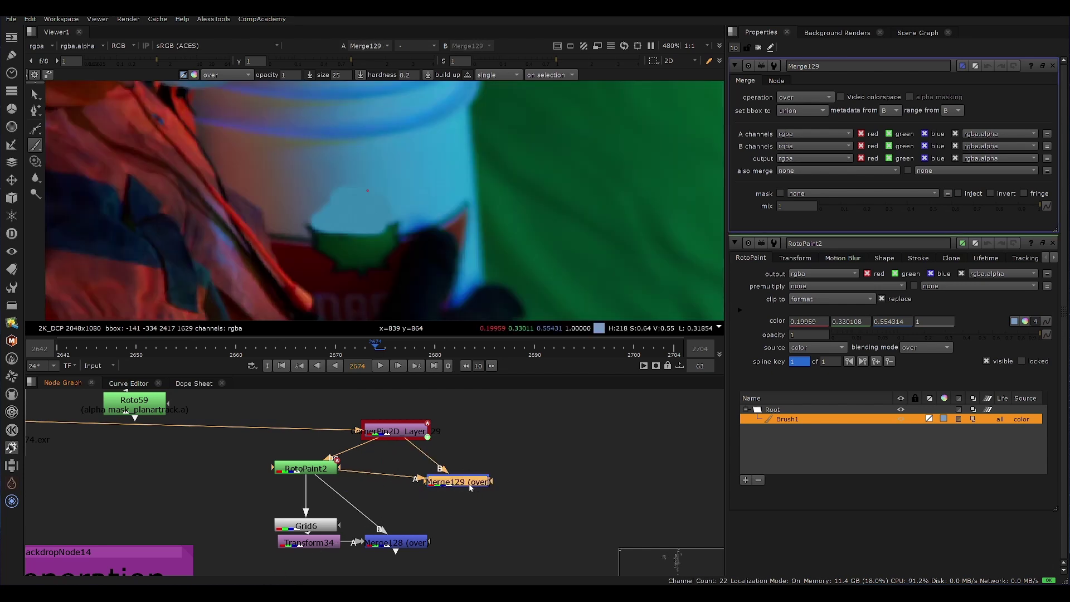
scroll(480, 495, "up", 1)
left_click_drag(481, 496, 437, 491)
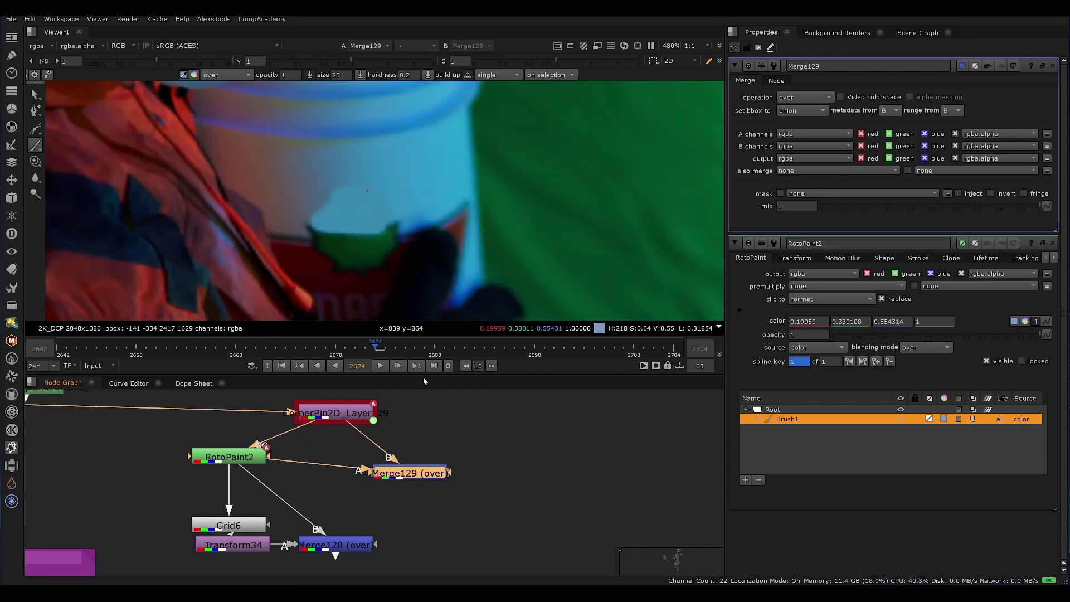
- Play back the Merge129 output and close all node properties to check the paint patch on the stabilized leaf
left_click(379, 366)
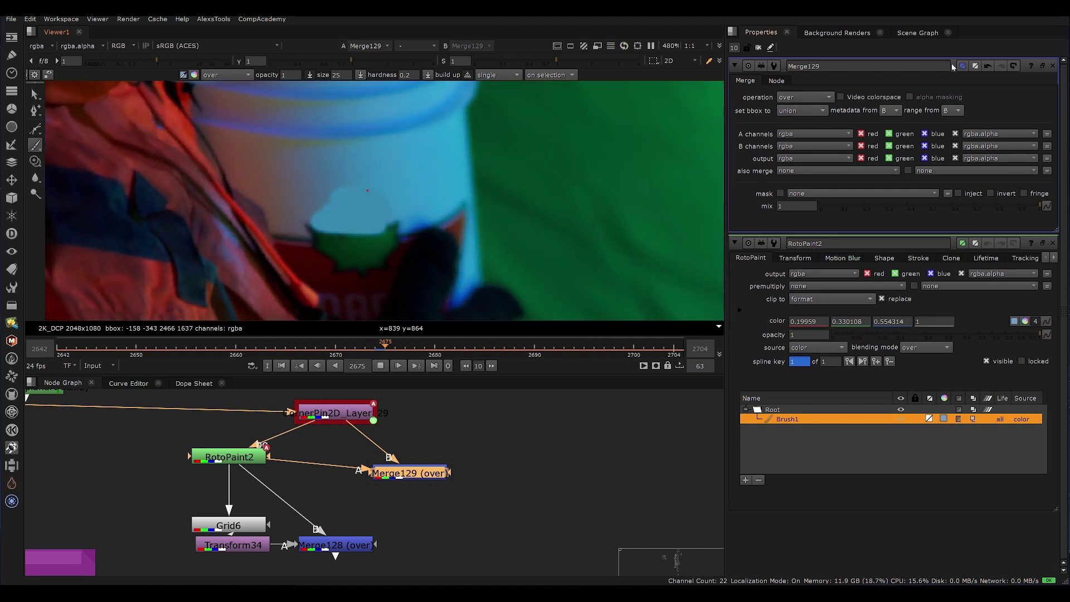
key("ctrl+shift+a")
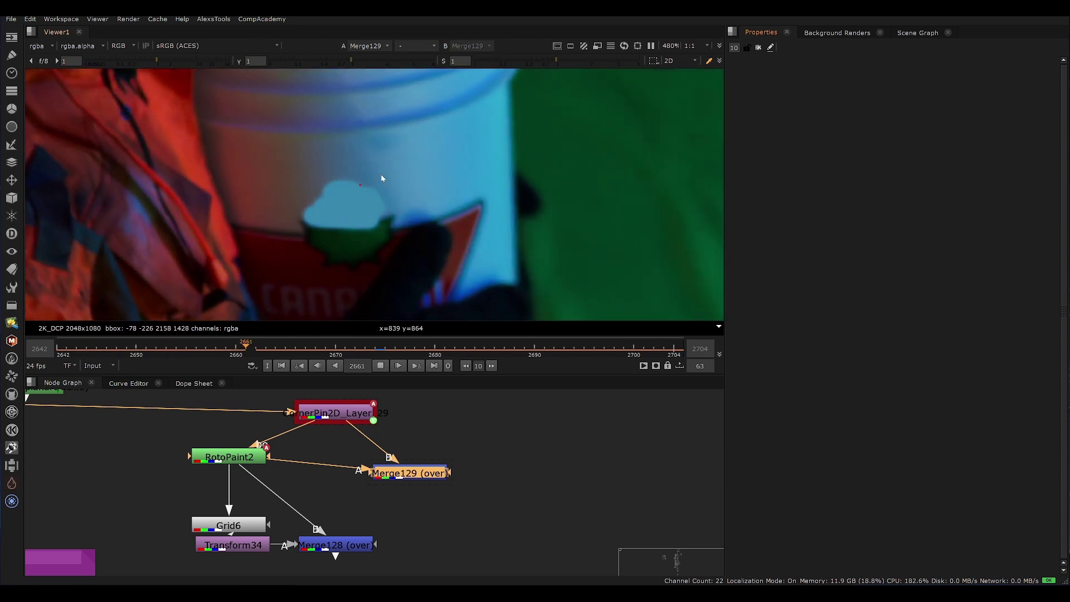
- Disable Merge129 and play back its output to inspect the stabilized bucket without the paint patch, close up and at full frame
scroll(312, 192, "down", 4)
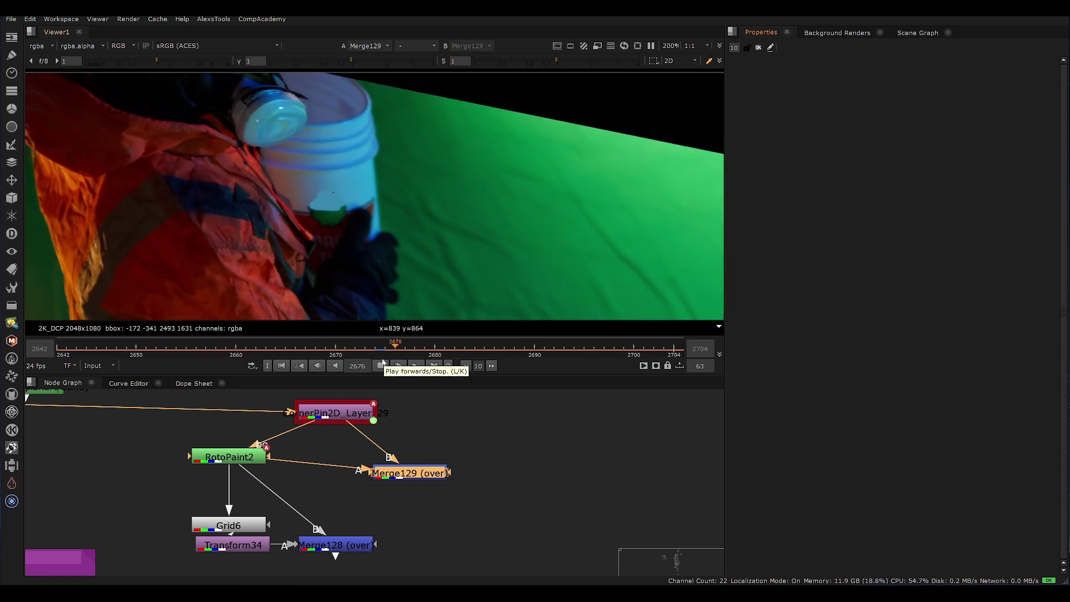
left_click_drag(517, 454, 256, 493)
left_click_drag(353, 443, 421, 495)
left_click_drag(256, 396, 600, 460)
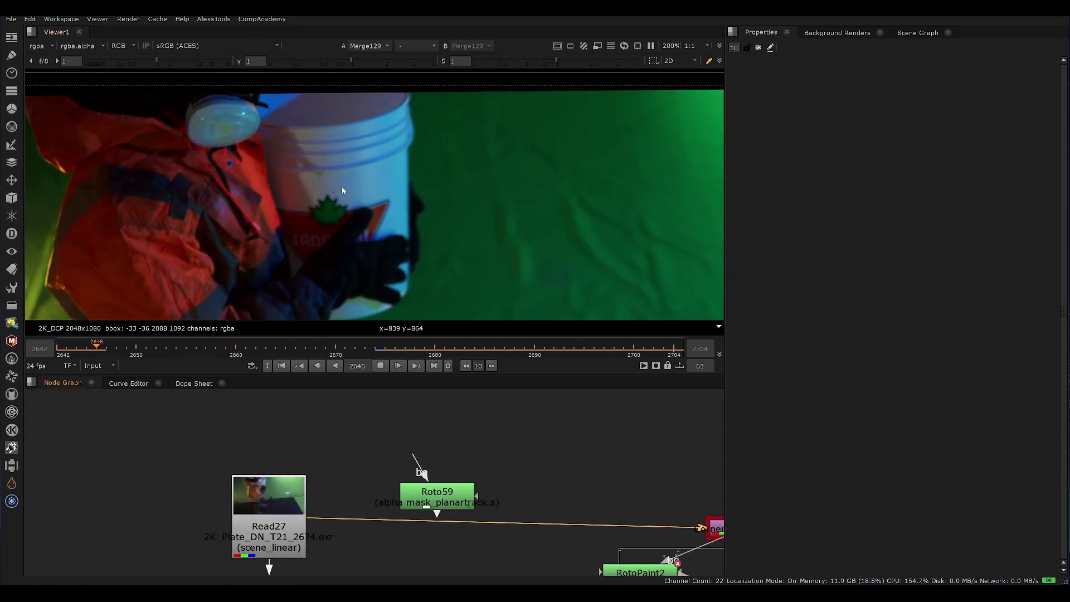
scroll(343, 186, "up", 3)
scroll(391, 122, "down", 2)
left_click_drag(390, 121, 336, 254)
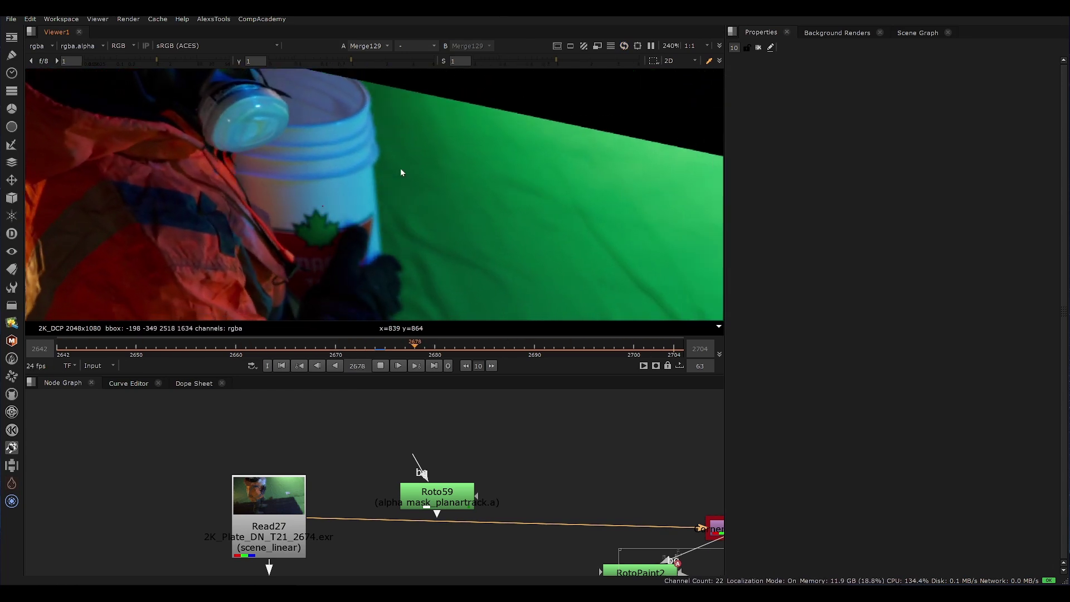
key("f")
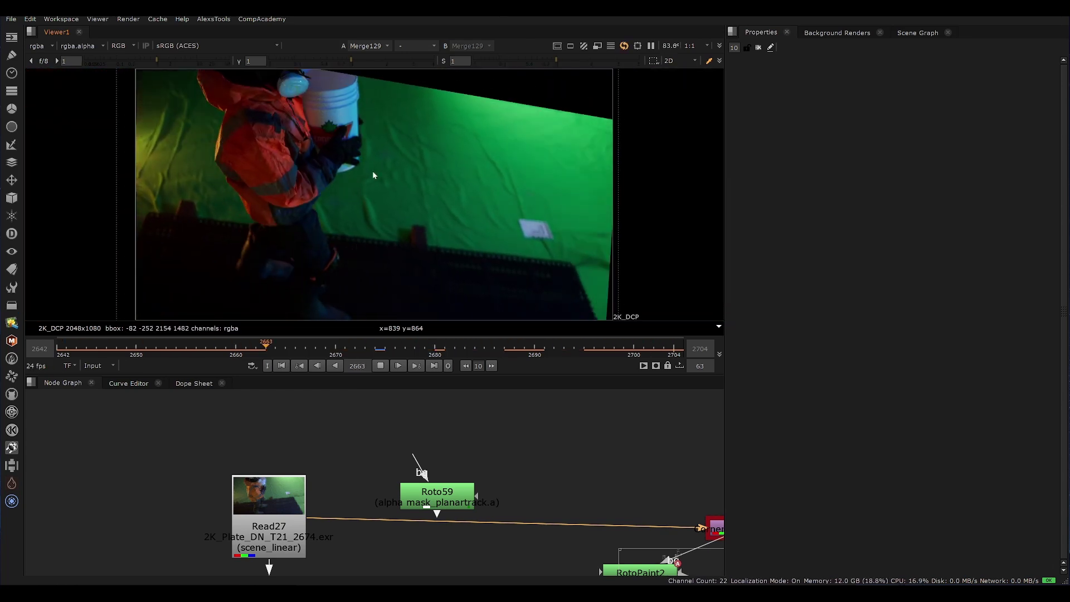
scroll(372, 170, "up", 5)
left_click_drag(372, 170, 395, 333)
scroll(413, 478, "down", 1)
left_click_drag(465, 471, 263, 445)
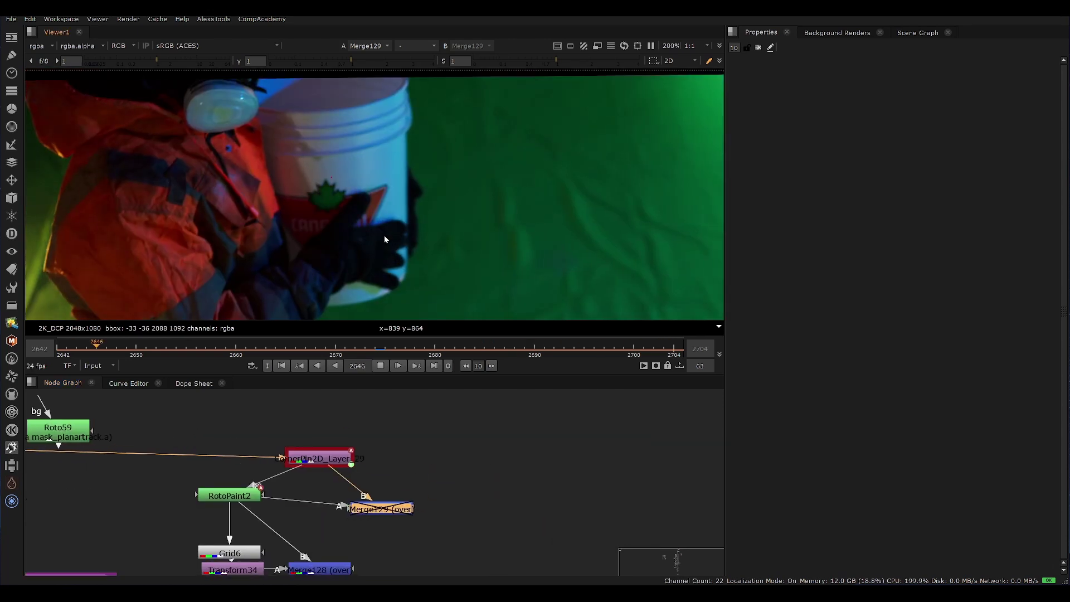
key("f")
- Connect the B input of Merge128 directly to CornerPin2D_Layer_29 and play back the Merge128 output with the grid overlay
left_click_drag(275, 558, 322, 505)
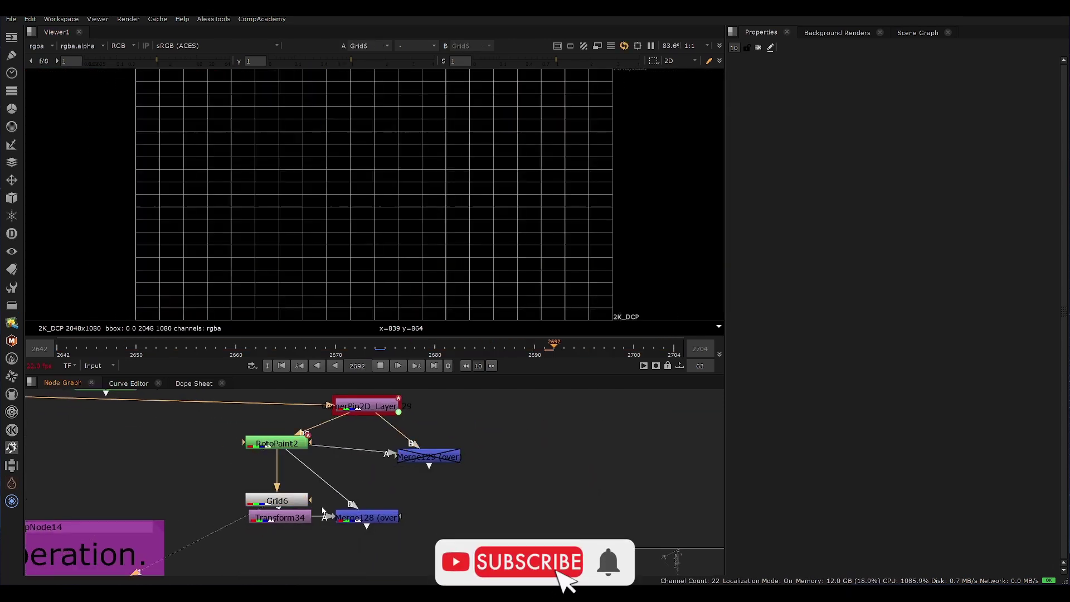
left_click_drag(353, 425, 355, 421)
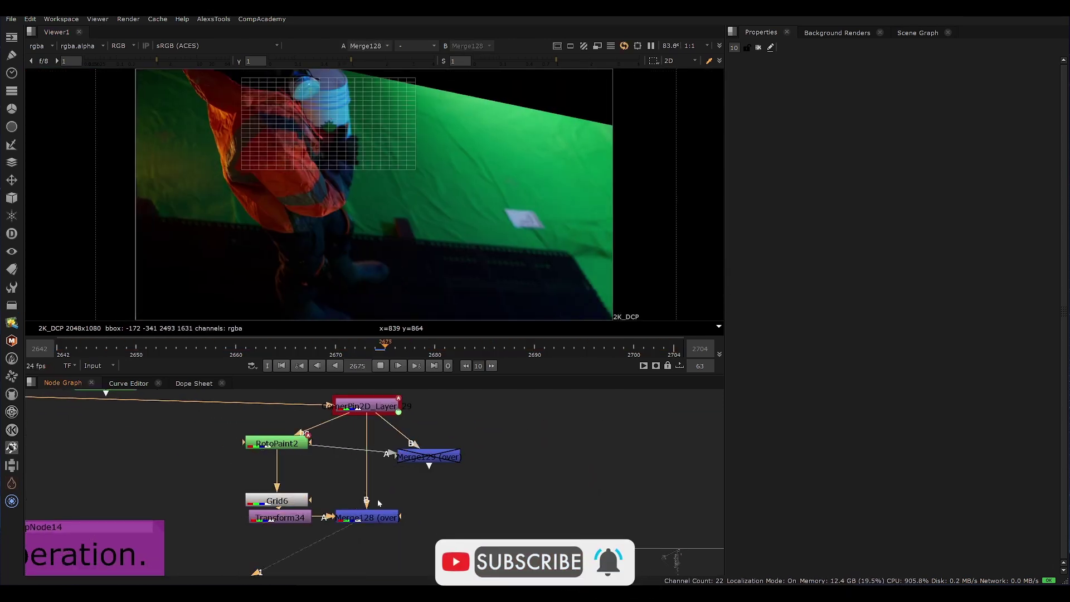
left_click_drag(441, 492, 447, 513)
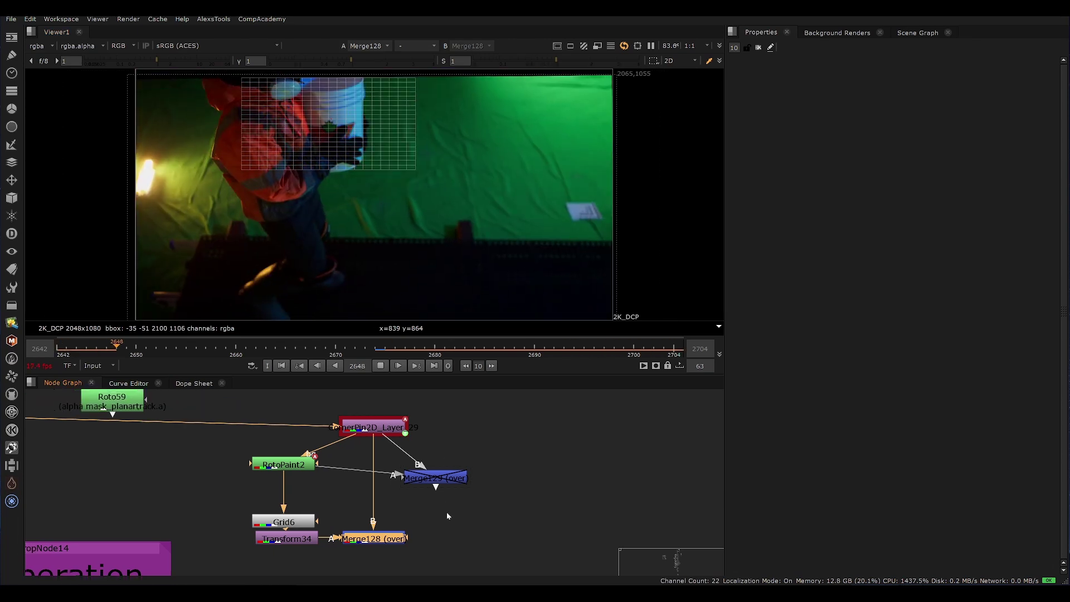
- View the CornerPin2D_Layer_29 output, then select Merge129, re-enable it and view its output
key("1")
left_click_drag(492, 463, 404, 529)
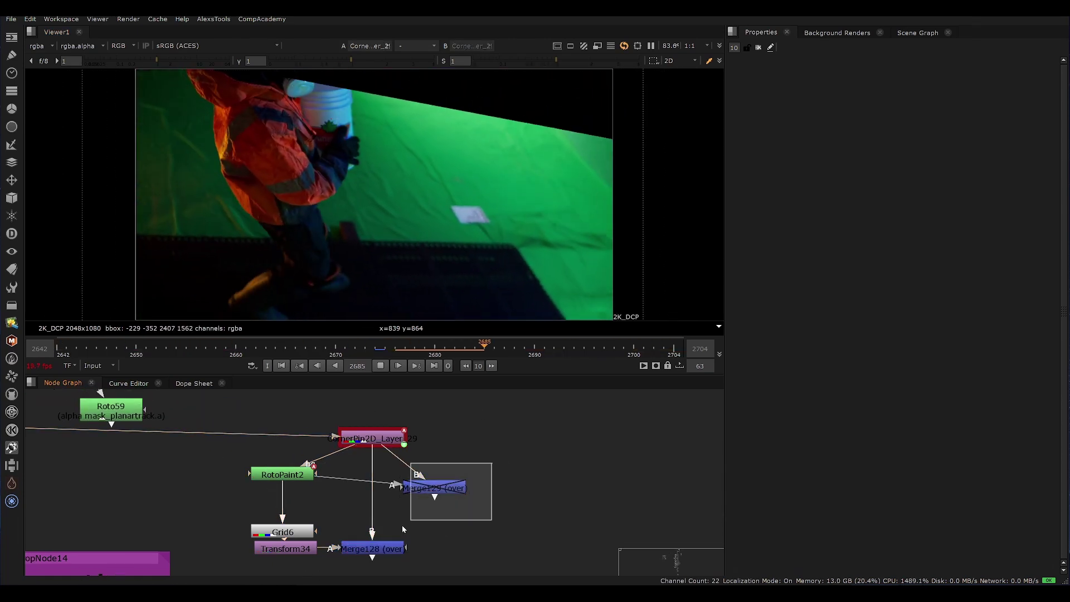
left_click_drag(554, 484, 412, 523)
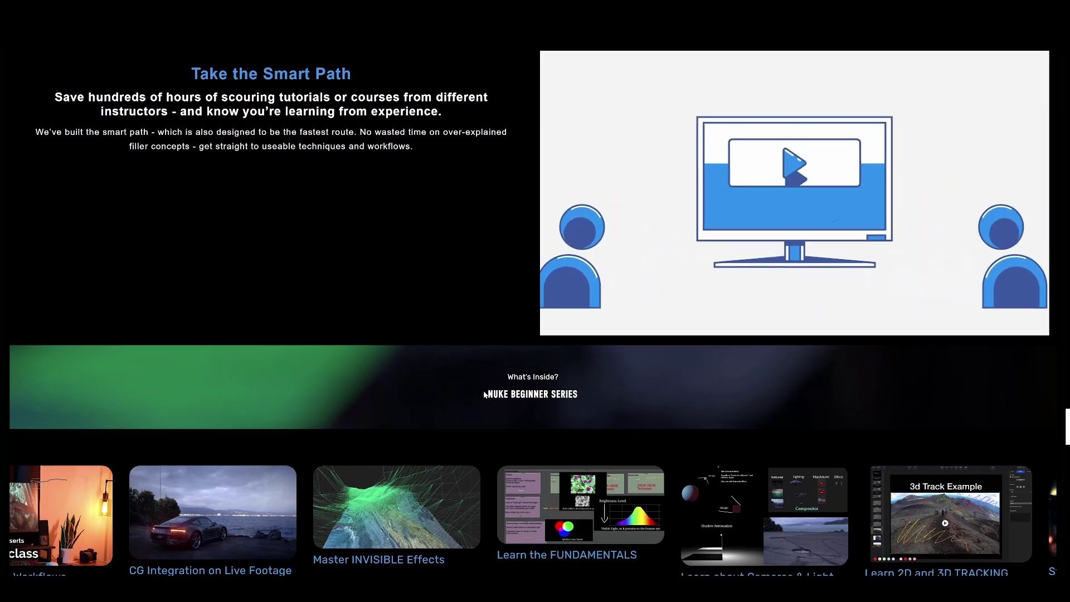
scroll(484, 393, "down", 5)
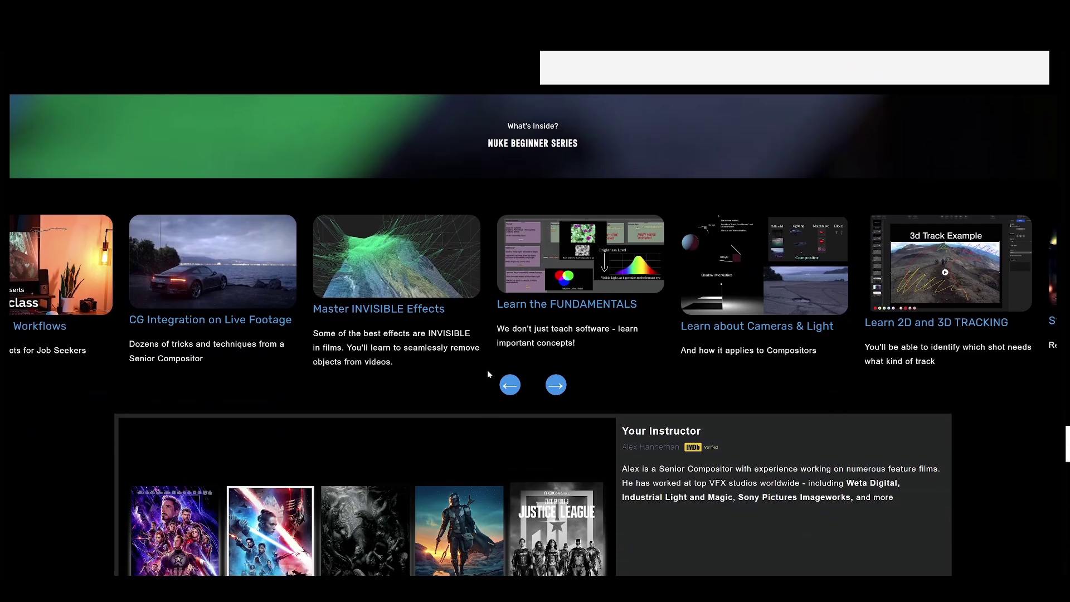
scroll(487, 370, "down", 6)
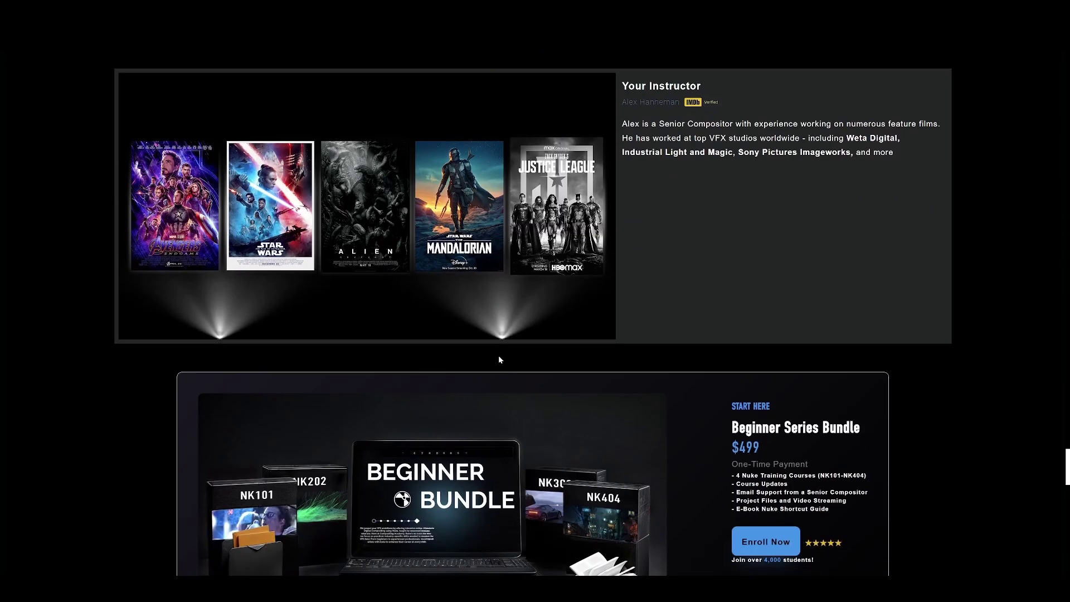
scroll(500, 357, "down", 2)
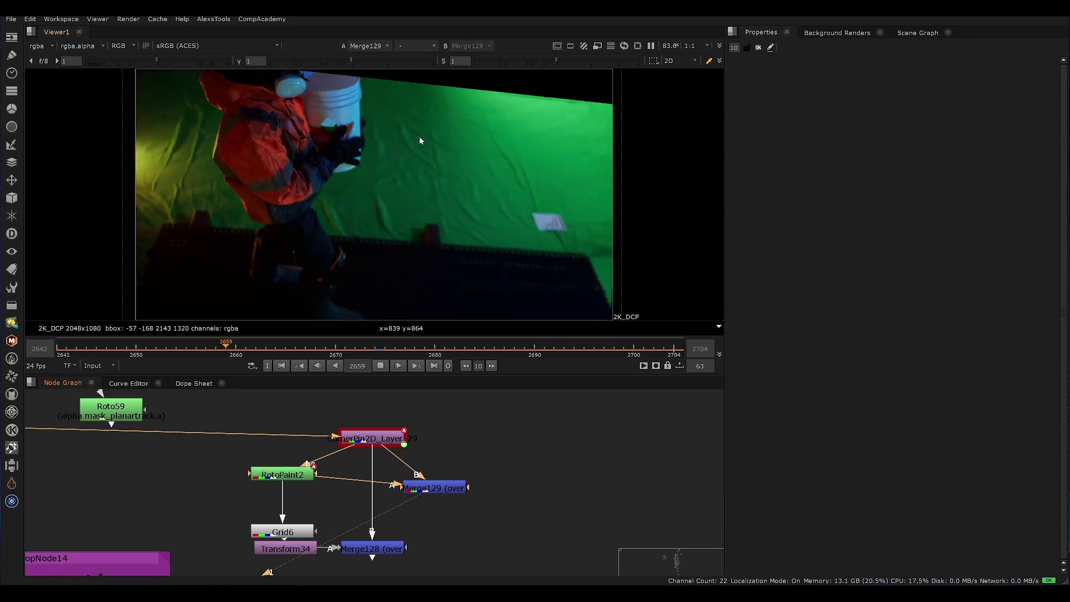